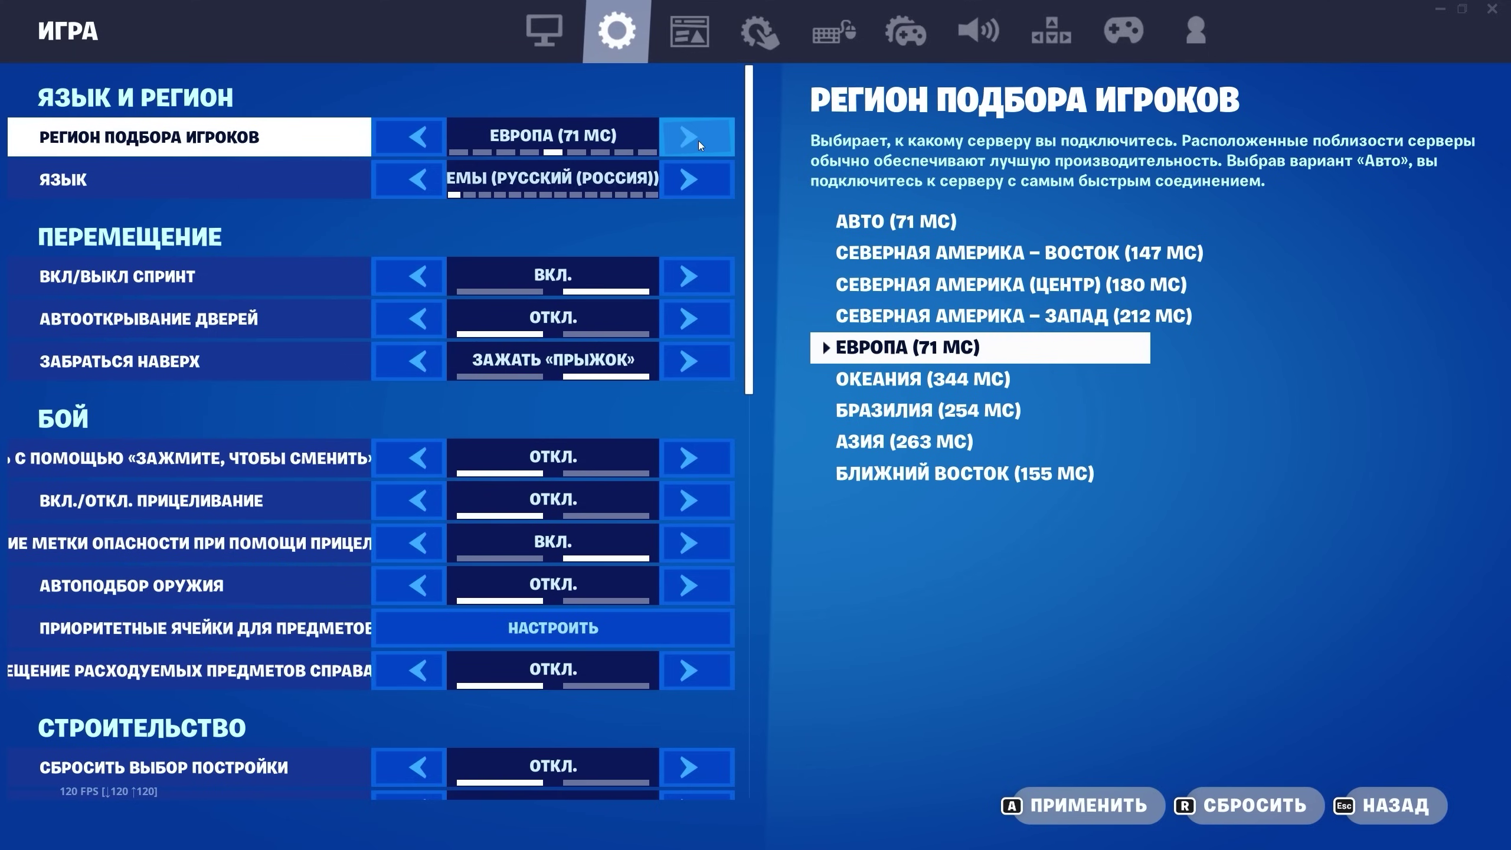
# Step: Turn off both power-saving options in the «Энергосбережение» section of the game settings
pyautogui.scroll(-15, 130, 707)
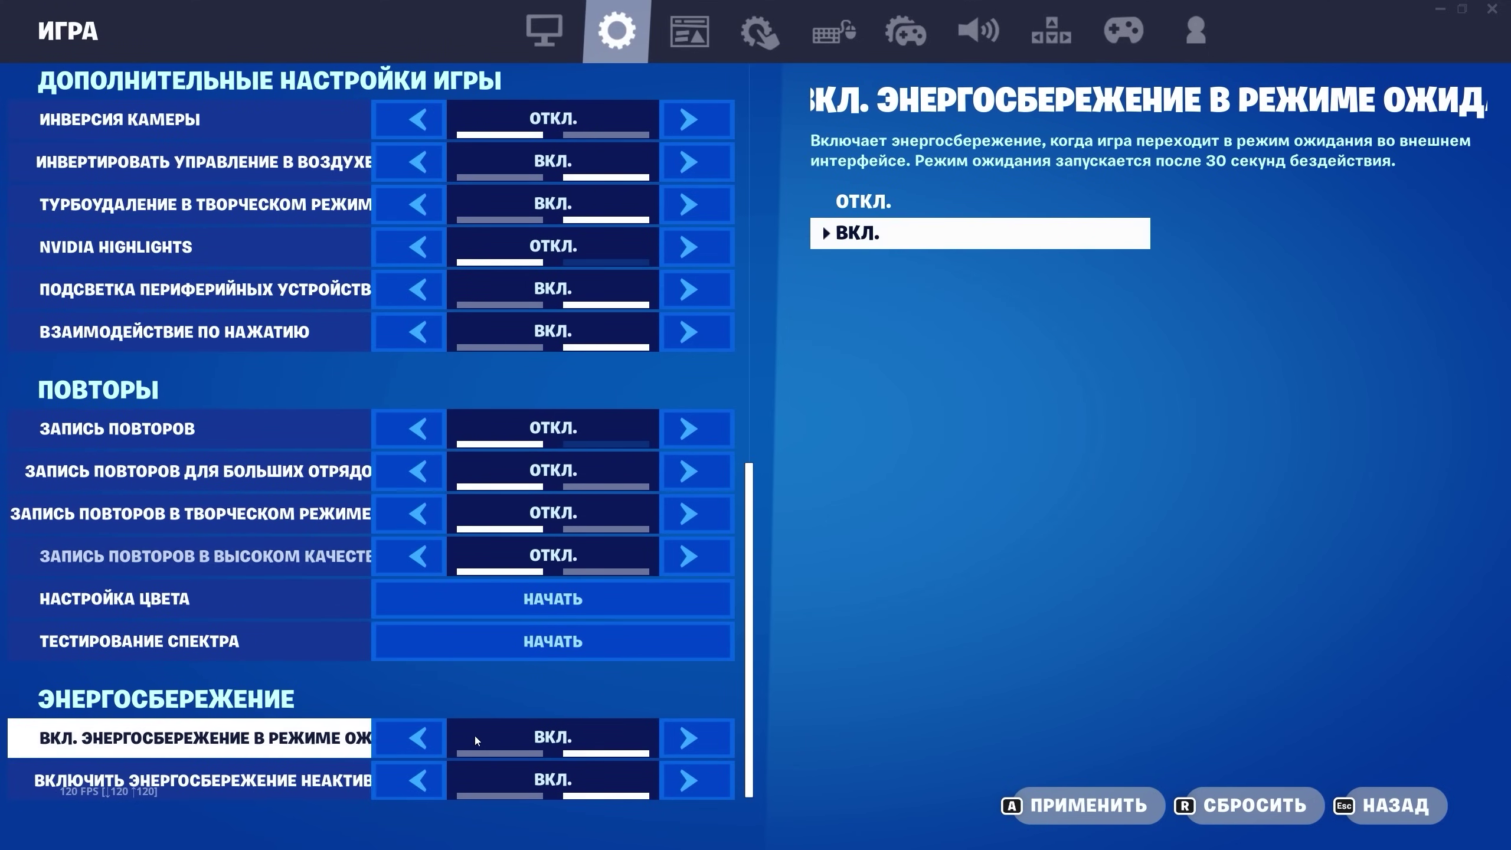
pyautogui.click(419, 739)
pyautogui.click(416, 787)
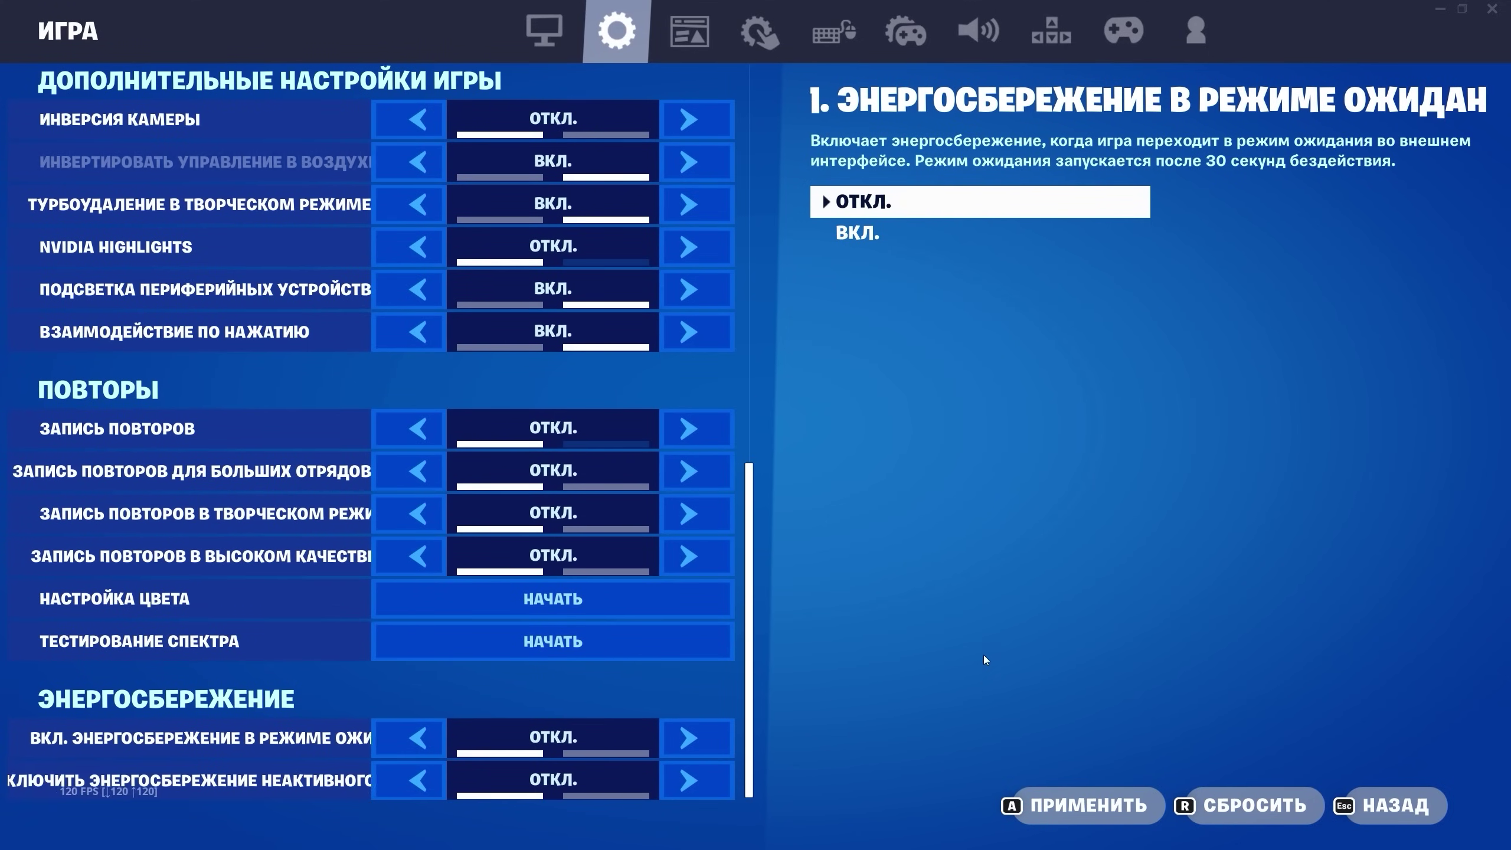
# Step: In the sound settings, switch the sound quality to «Низкое» and back to «Высокое»
pyautogui.click(951, 53)
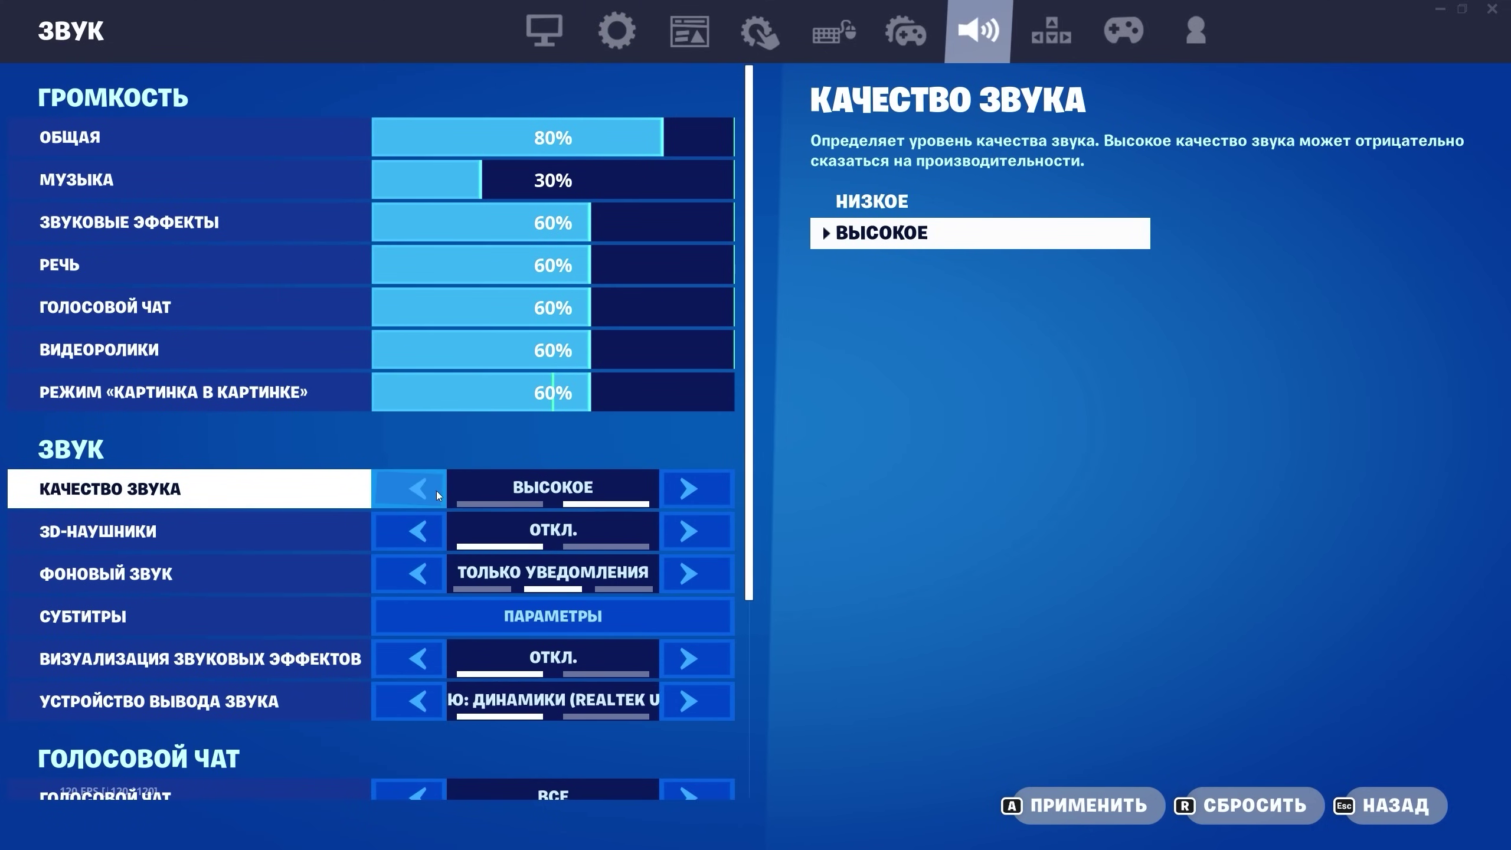
pyautogui.click(408, 492)
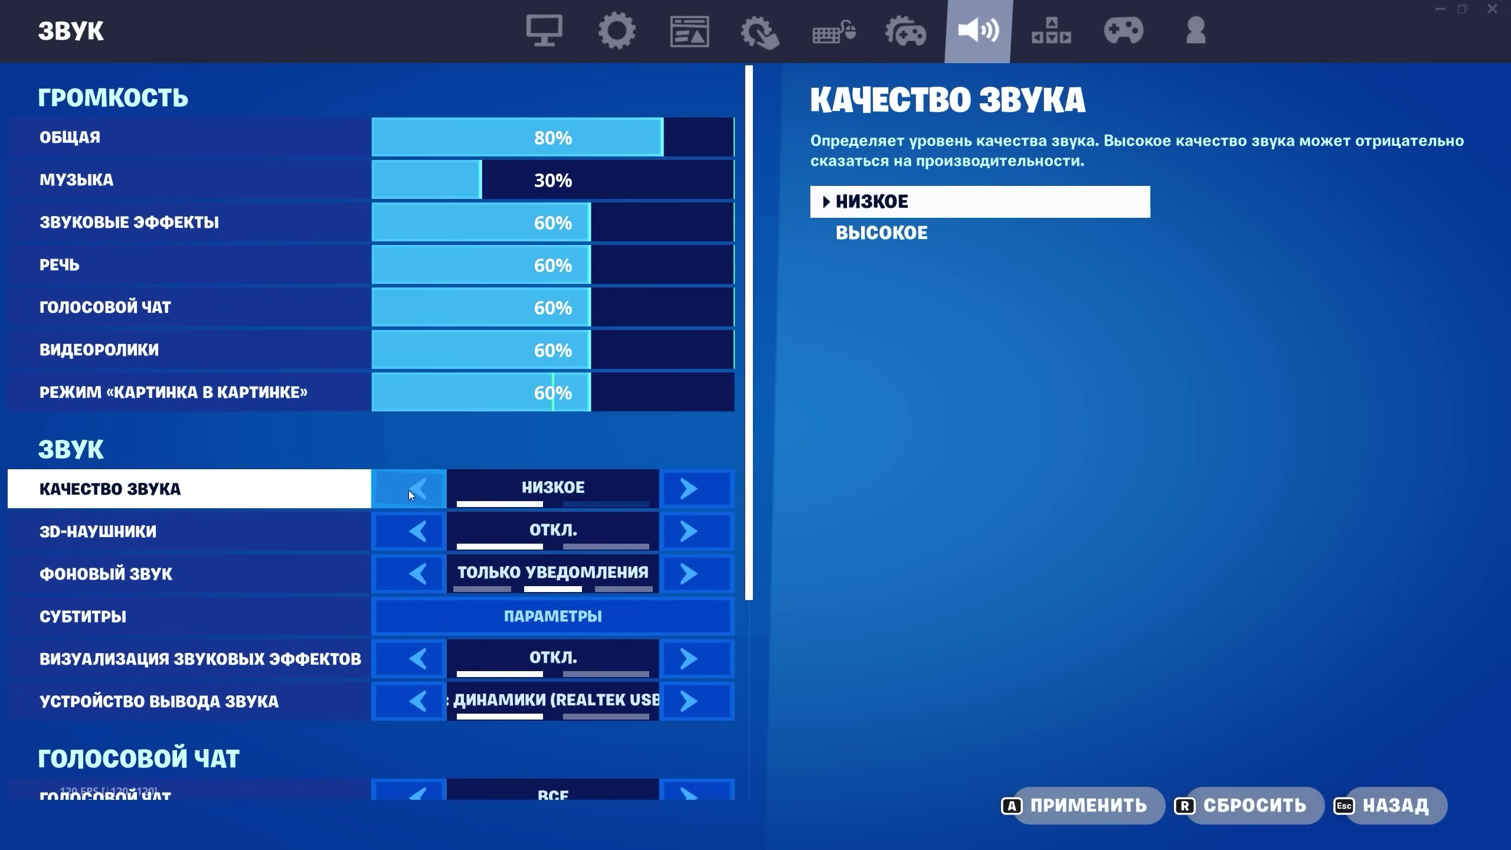
pyautogui.click(673, 494)
# Step: Set voice chat to «Никто» in the sound settings and open the account settings
pyautogui.scroll(-4, 665, 503)
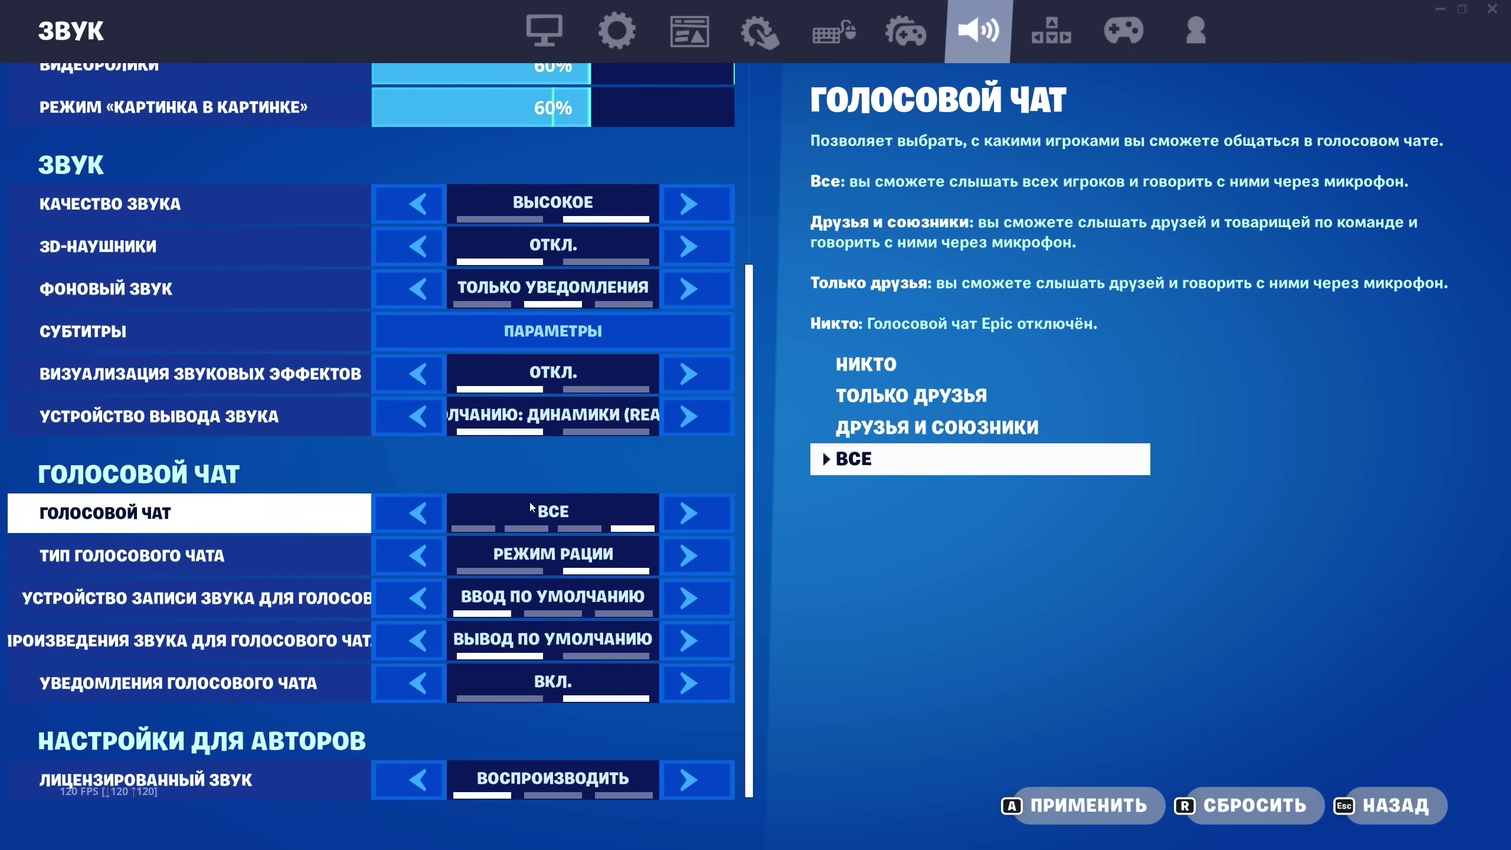
pyautogui.click(416, 510)
pyautogui.click(417, 509)
pyautogui.click(416, 510)
pyautogui.click(1196, 29)
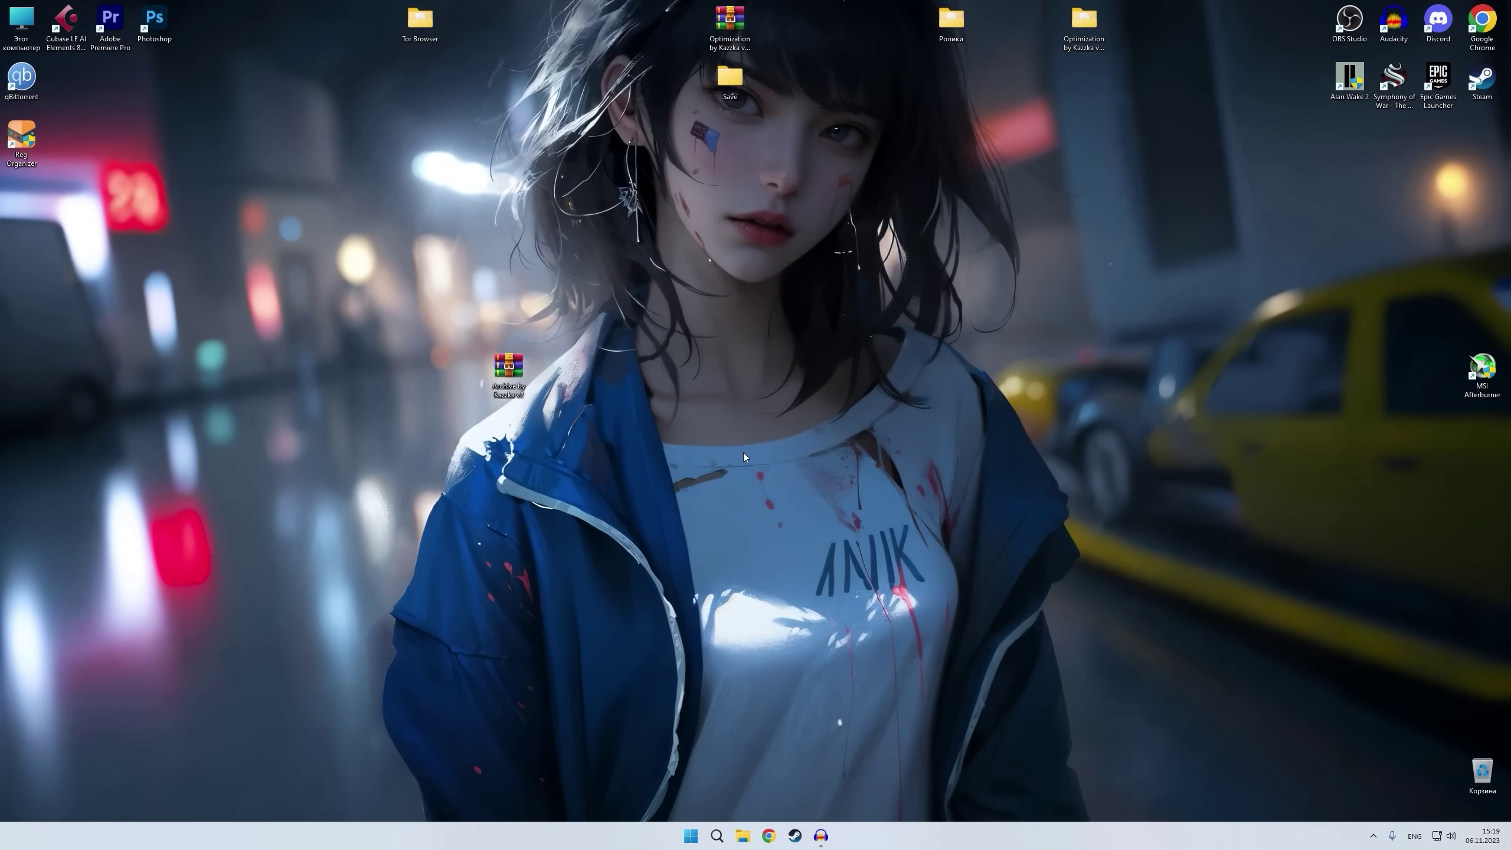
# Step: Extract the folder from the Archive by Kazzka v2 archive onto the desktop and close the archive
pyautogui.doubleClick(524, 367)
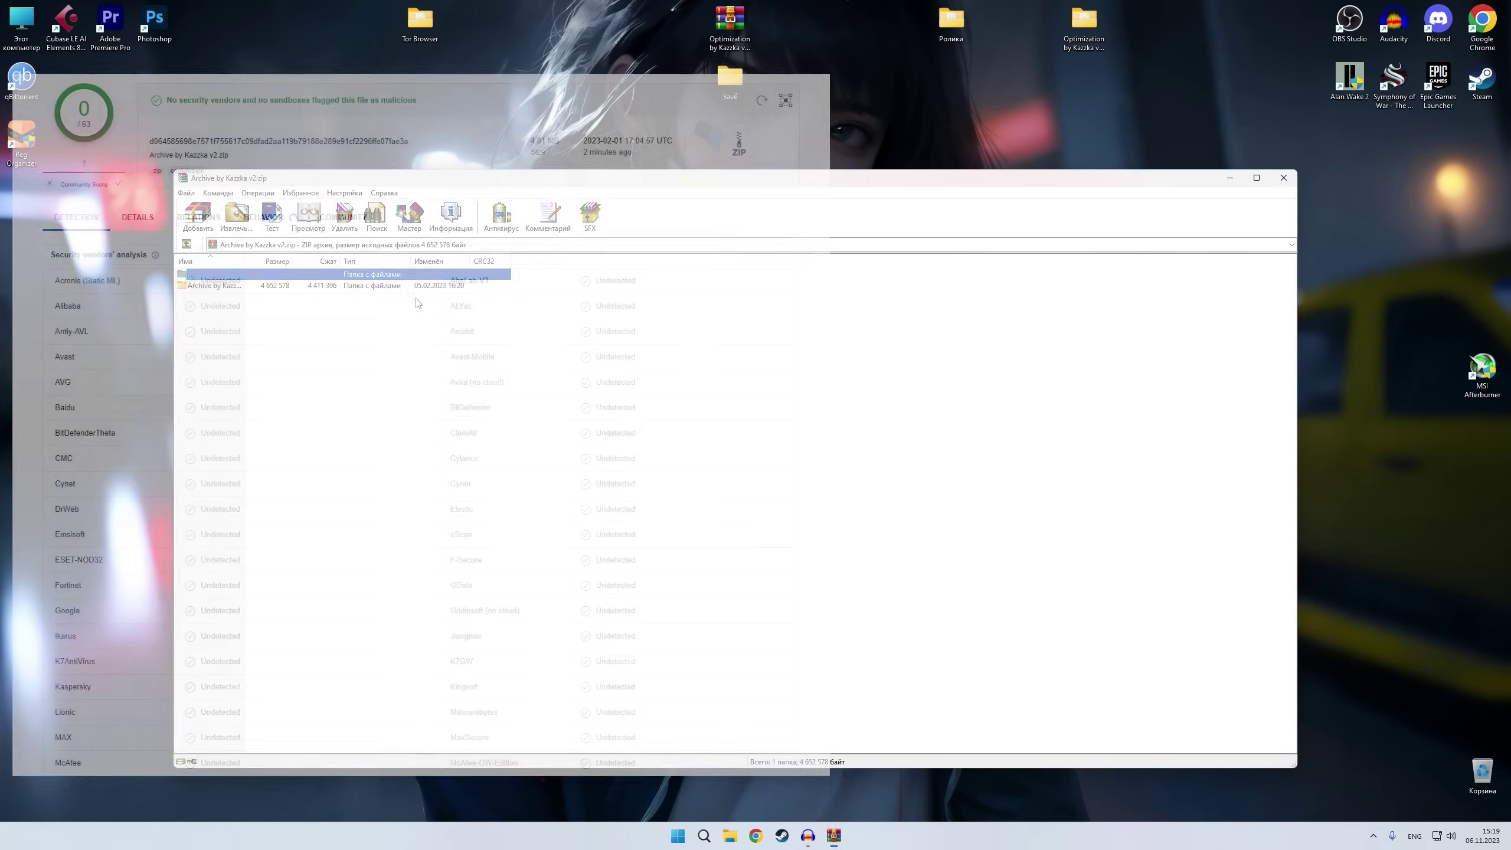
pyautogui.moveTo(1206, 303); pyautogui.dragTo(1317, 316)
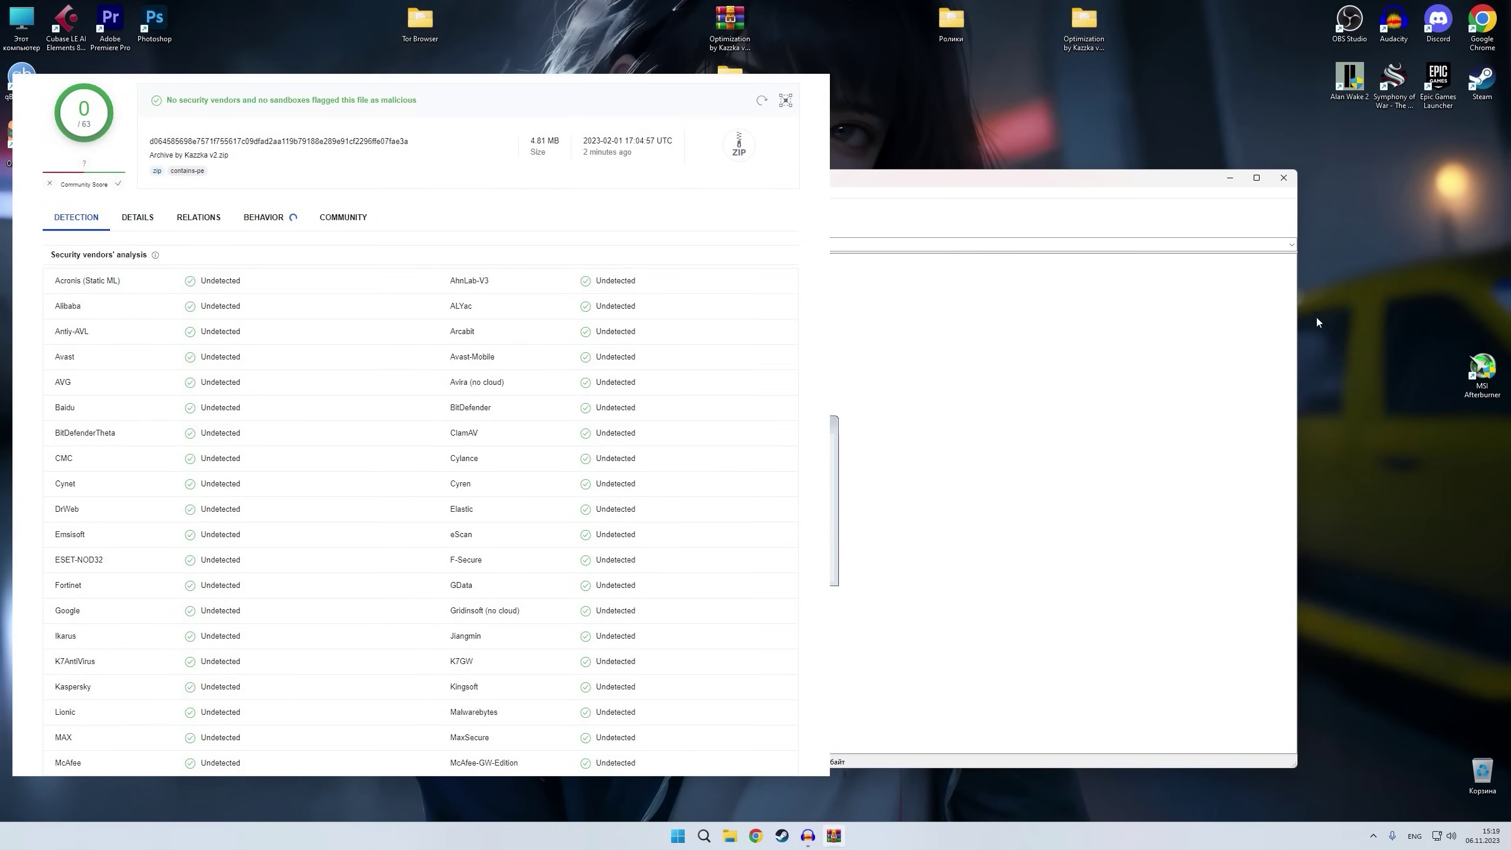
pyautogui.click(1284, 178)
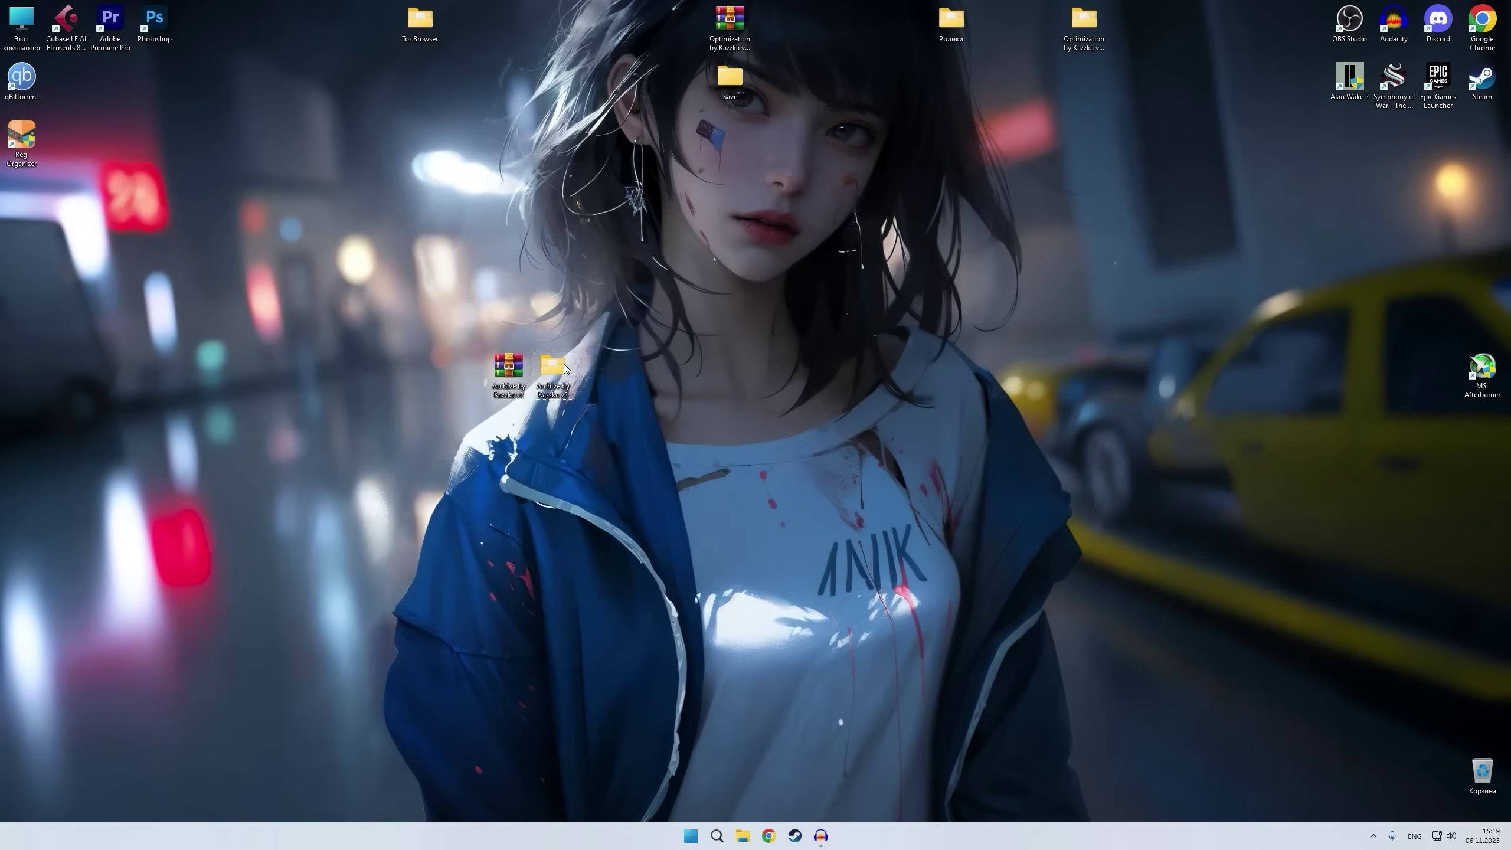
# Step: Open the extracted Archive by Kazzka v2 folder and look through its folders and tweak files
pyautogui.doubleClick(1305, 250)
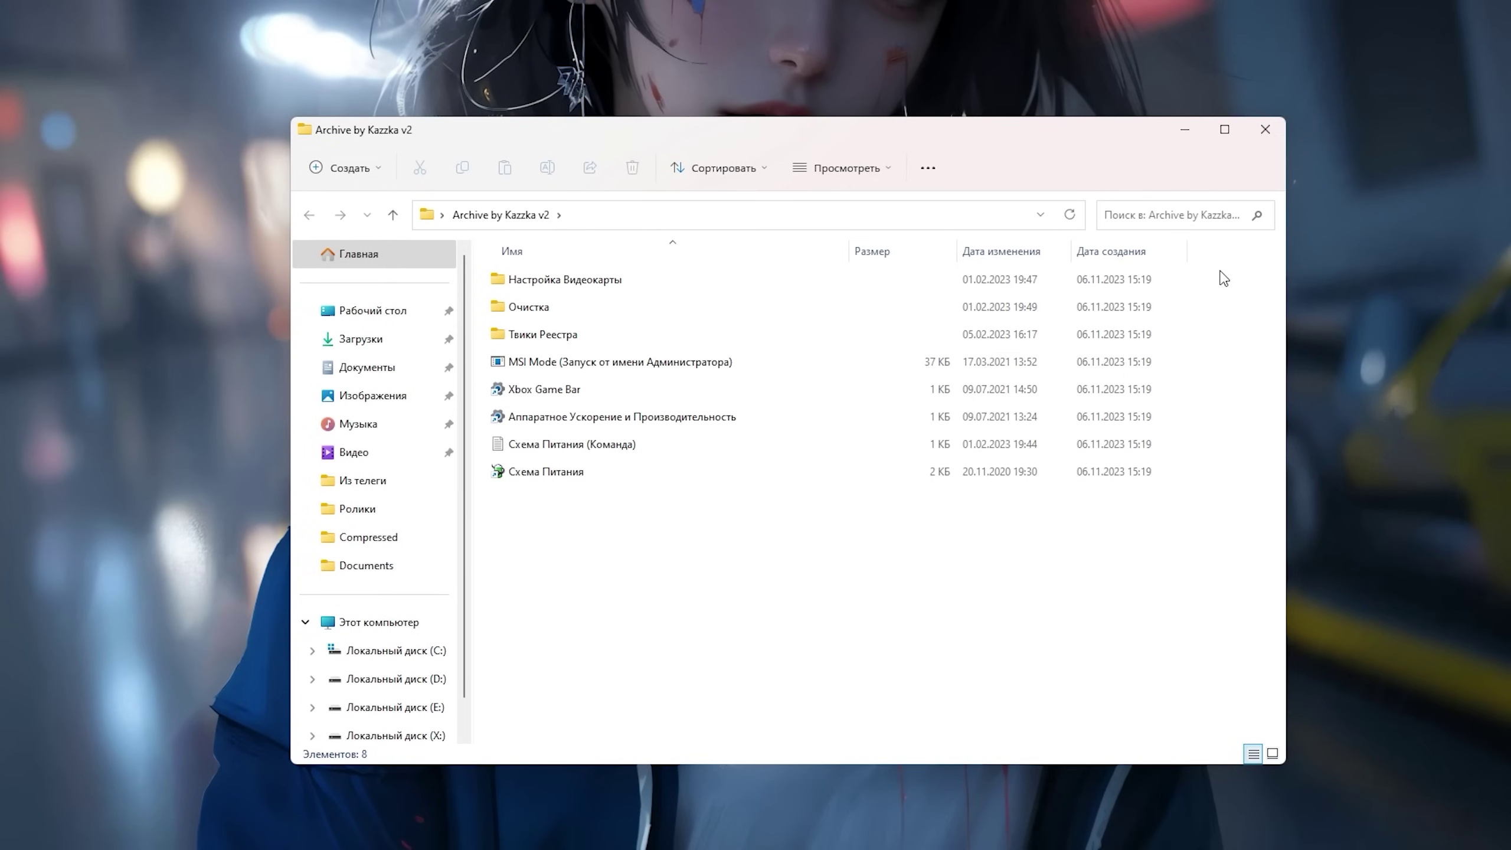
pyautogui.moveTo(968, 298); pyautogui.dragTo(844, 335)
pyautogui.click(579, 289)
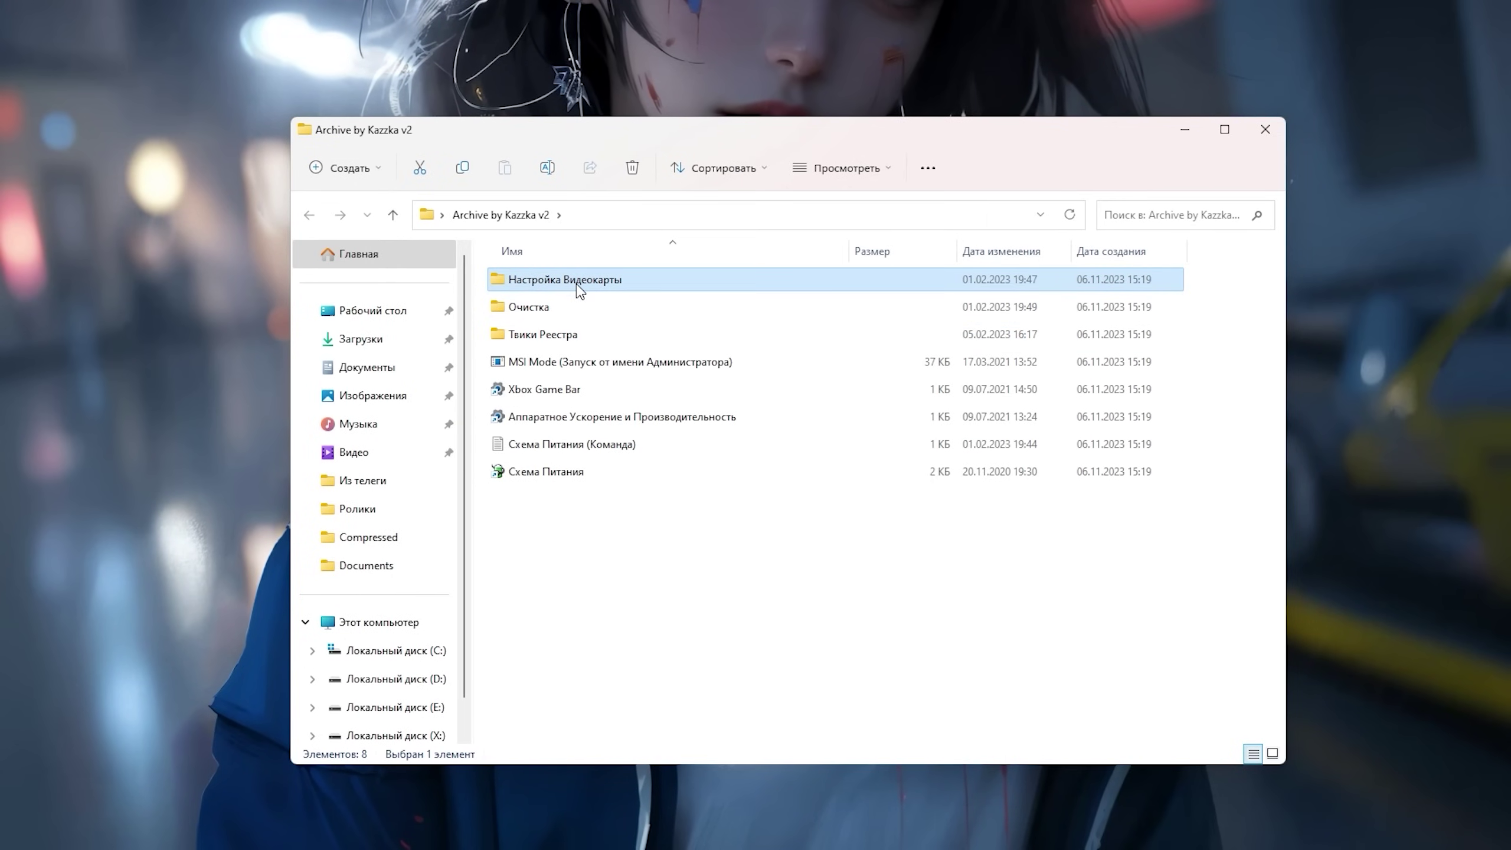
pyautogui.click(571, 300)
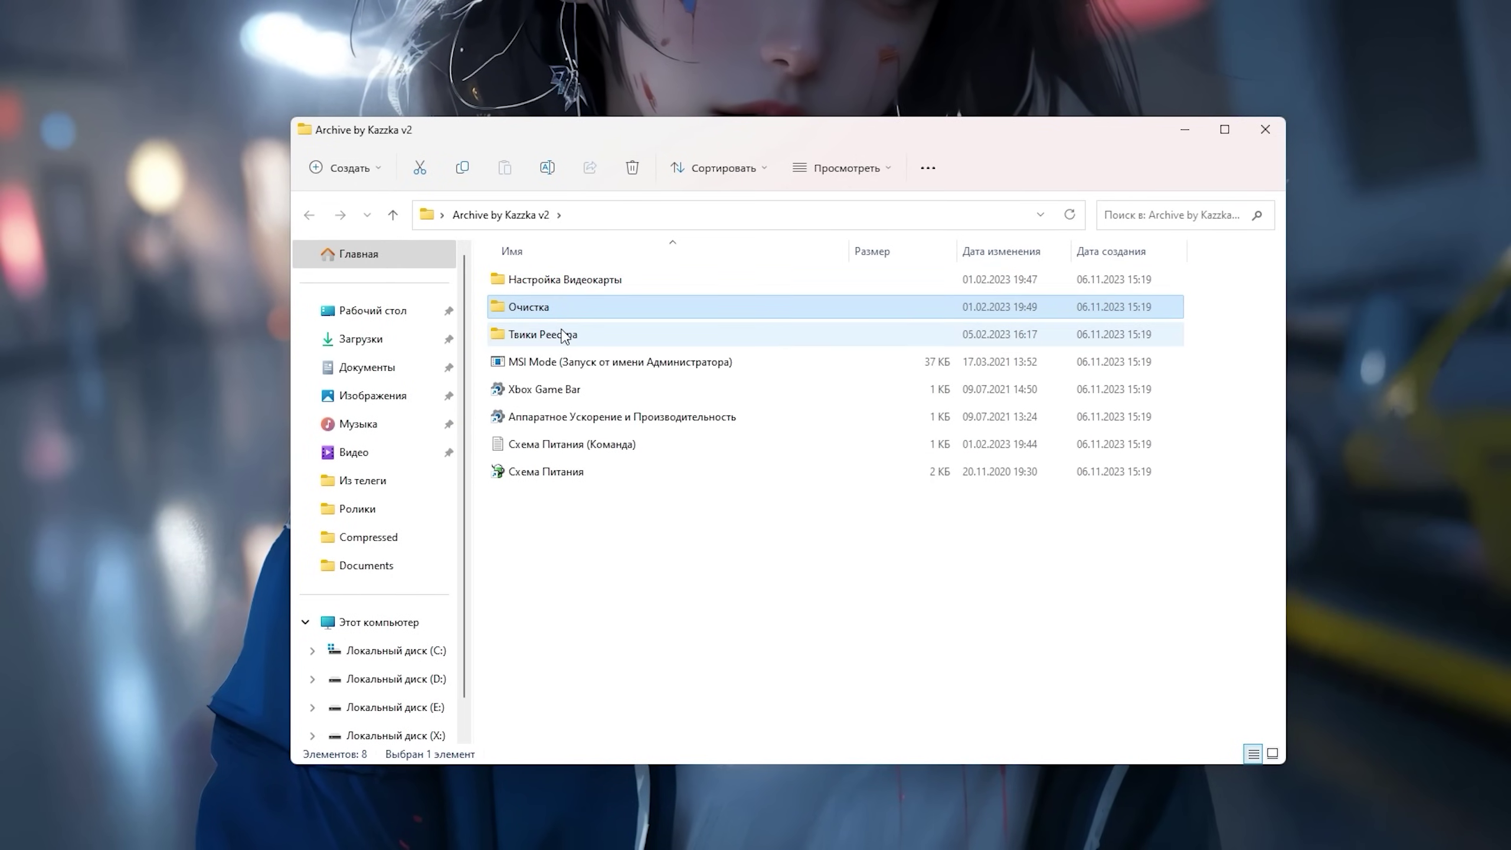
pyautogui.click(562, 333)
pyautogui.click(594, 361)
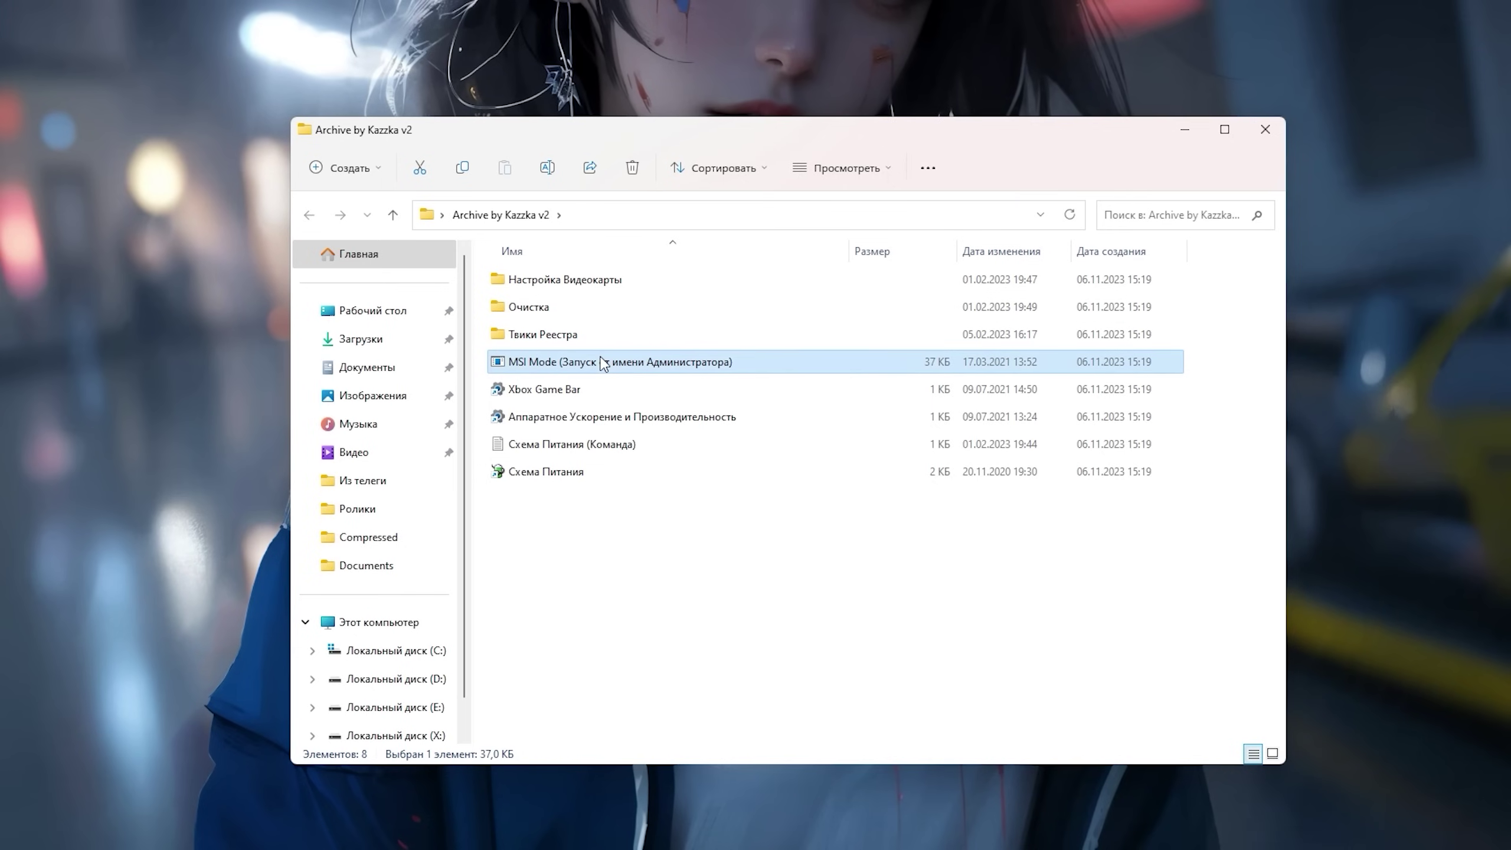
pyautogui.click(587, 472)
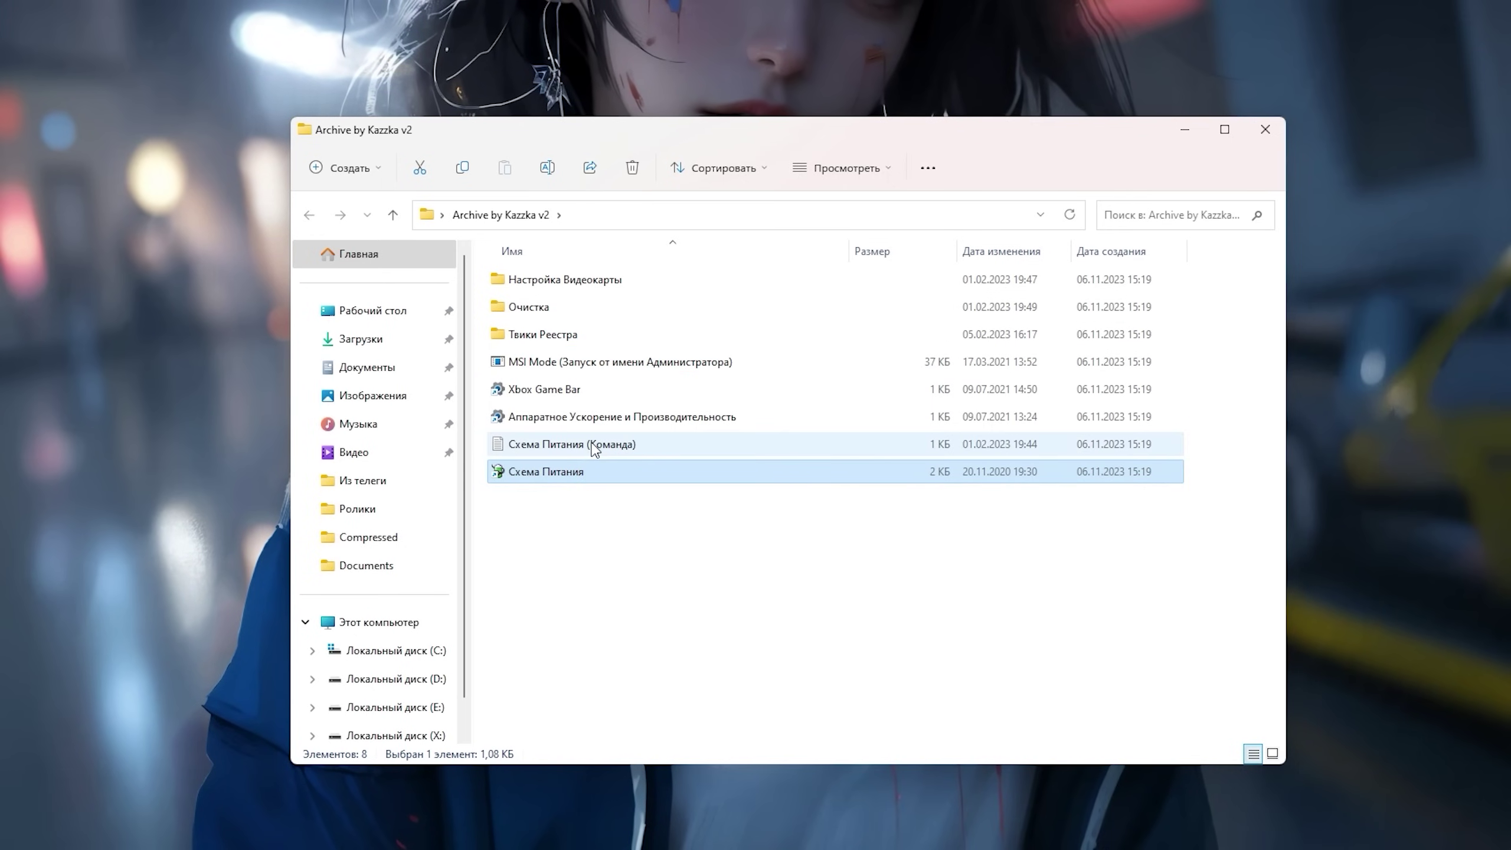
# Step: Open the «Схема Питания (Команда)» text file and copy its powercfg -duplicatescheme command
pyautogui.doubleClick(593, 450)
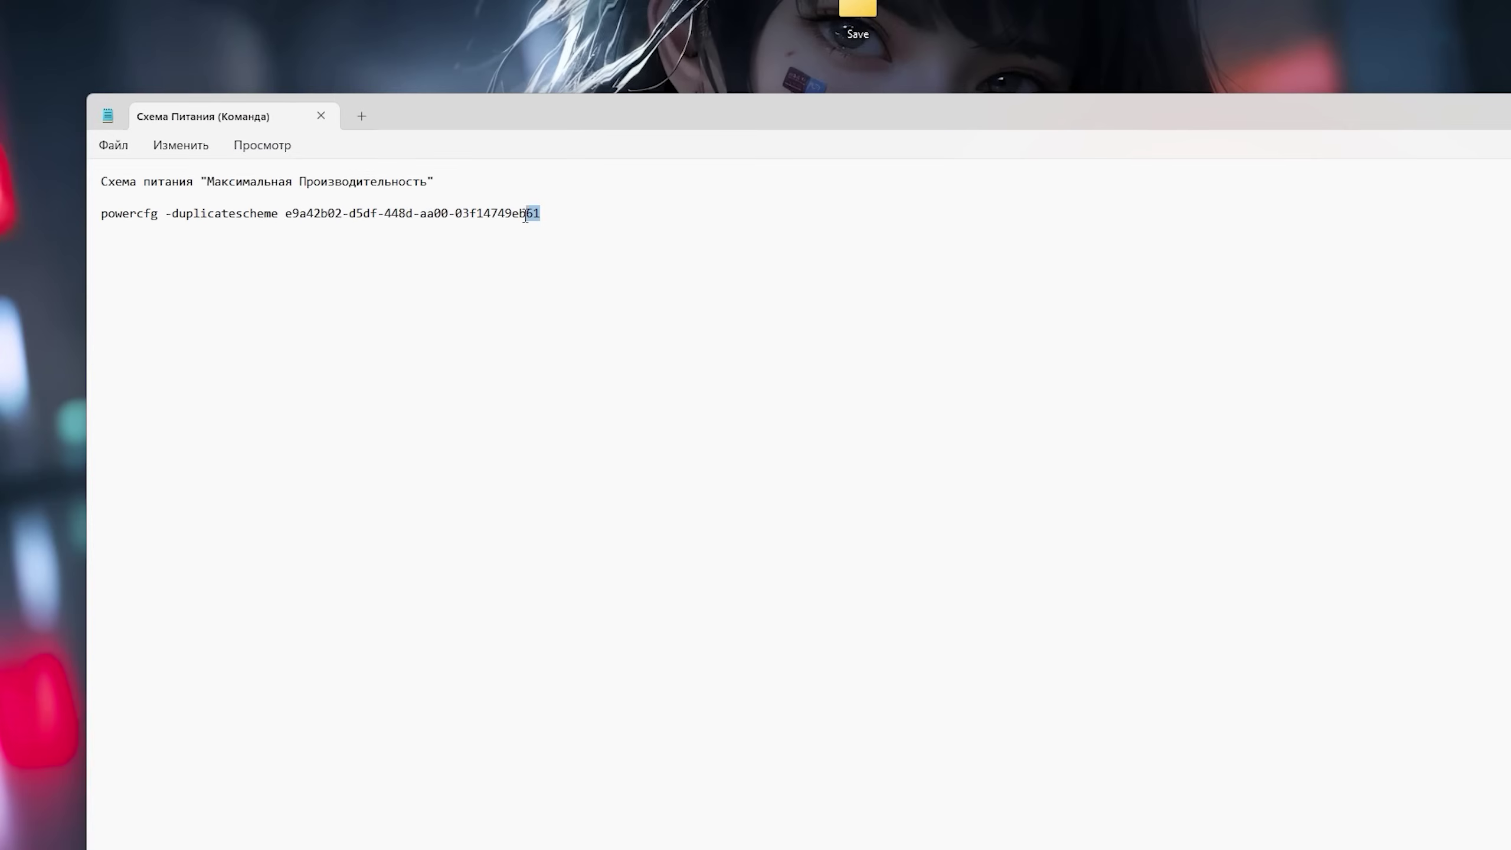
pyautogui.moveTo(524, 214); pyautogui.dragTo(42, 279)
pyautogui.rightClick(409, 215)
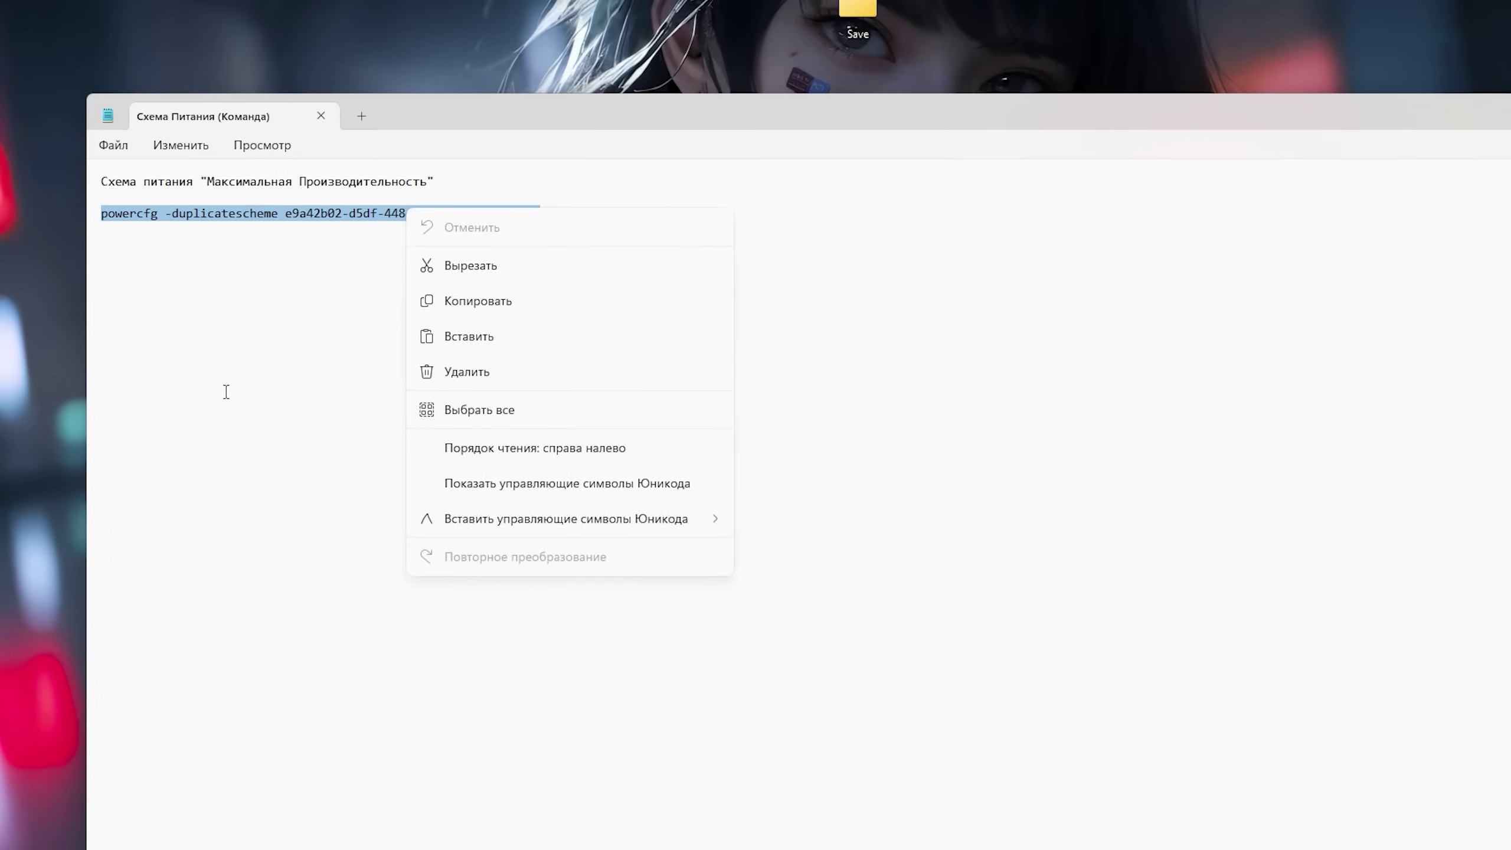
pyautogui.click(476, 297)
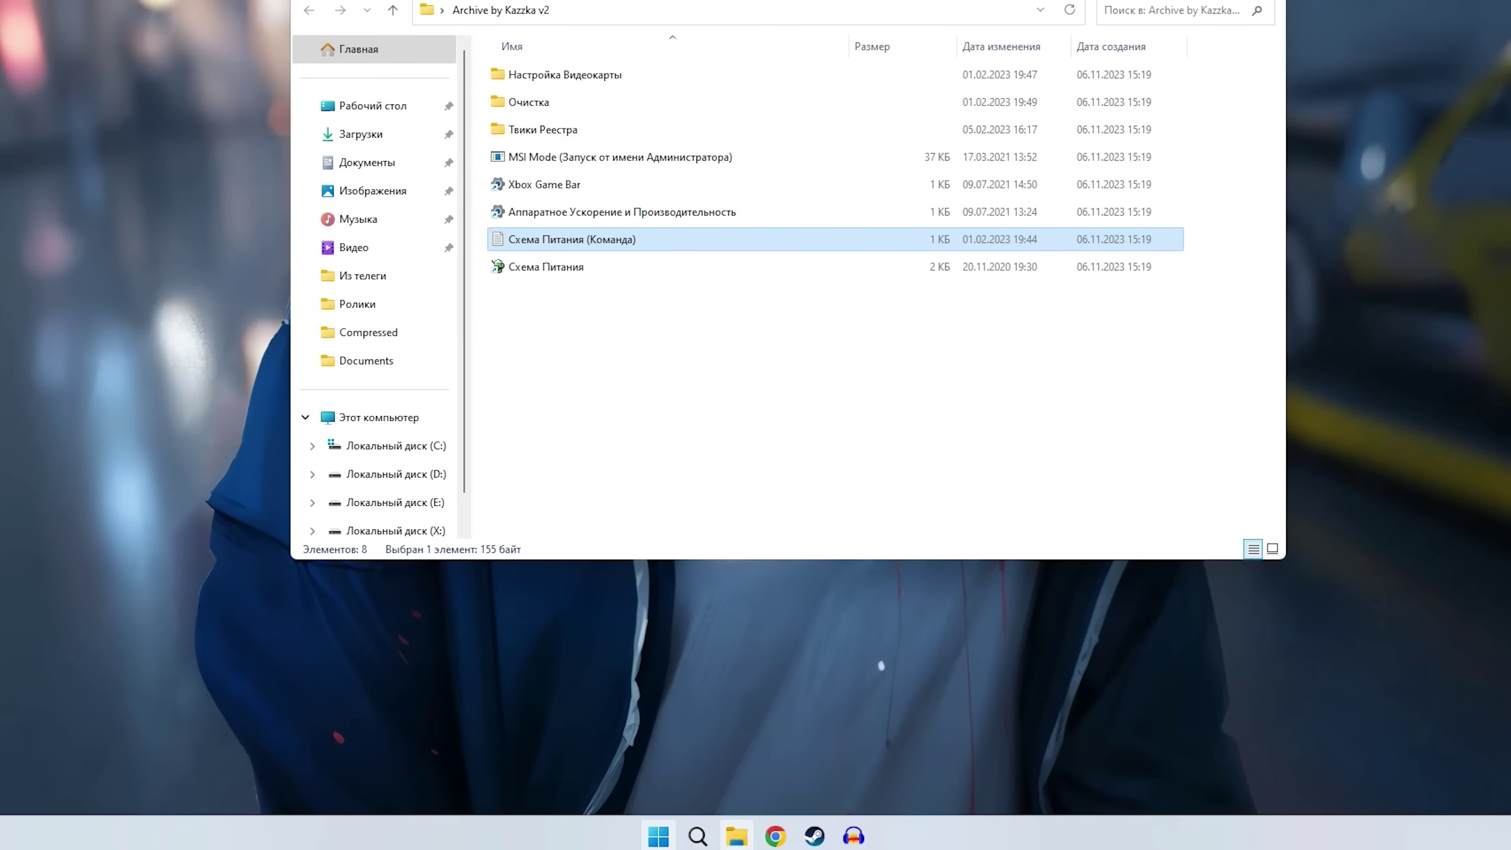
# Step: Run the copied powercfg -duplicatescheme e9a42b02-d5df-448d-aa00-03f14749eb61 command in an administrator Windows PowerShell and close the window
pyautogui.rightClick(659, 836)
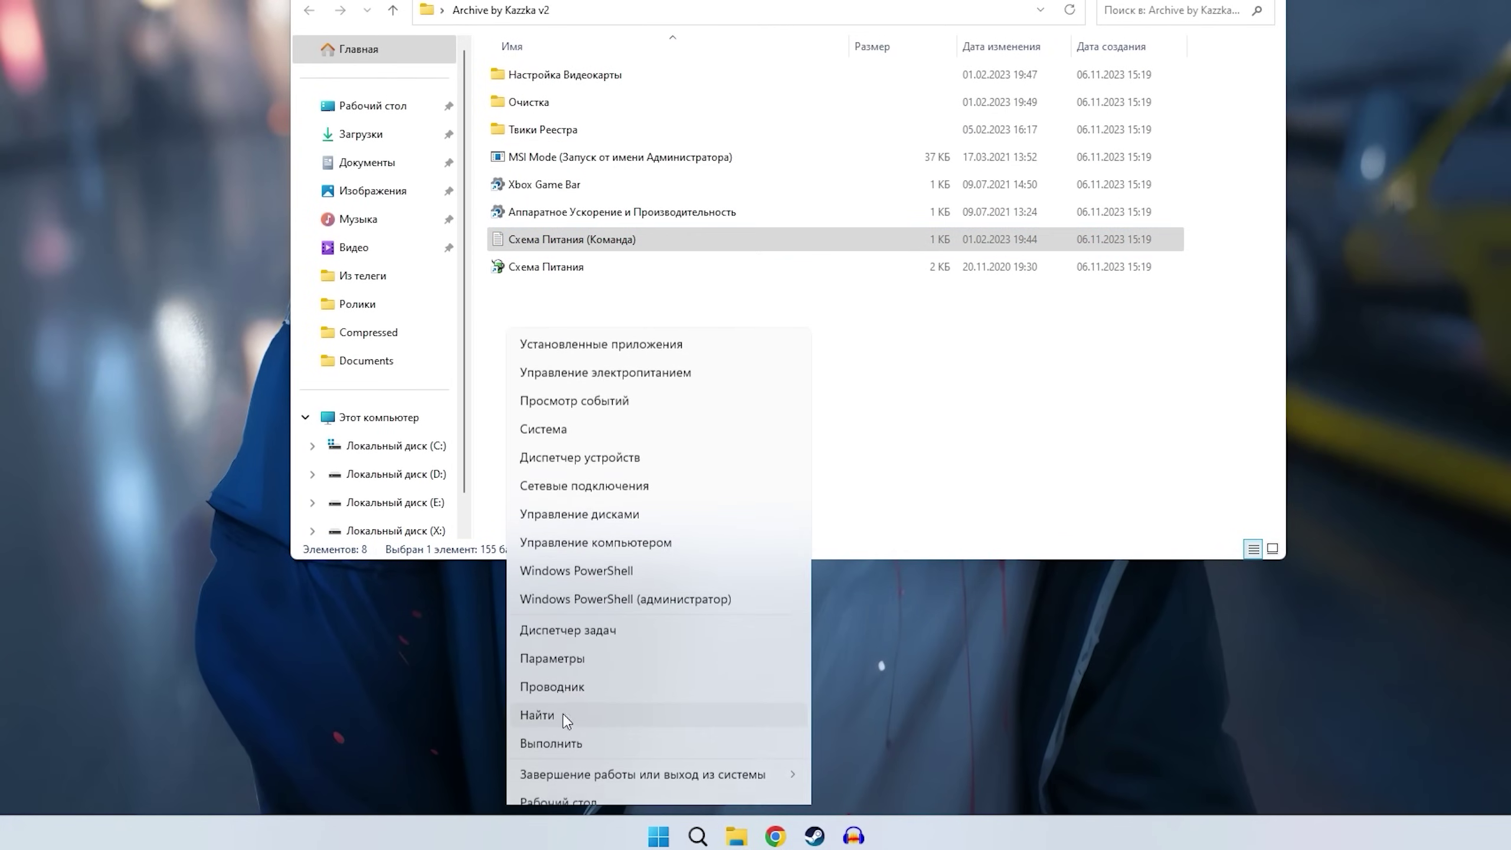
pyautogui.click(655, 589)
pyautogui.click(665, 556)
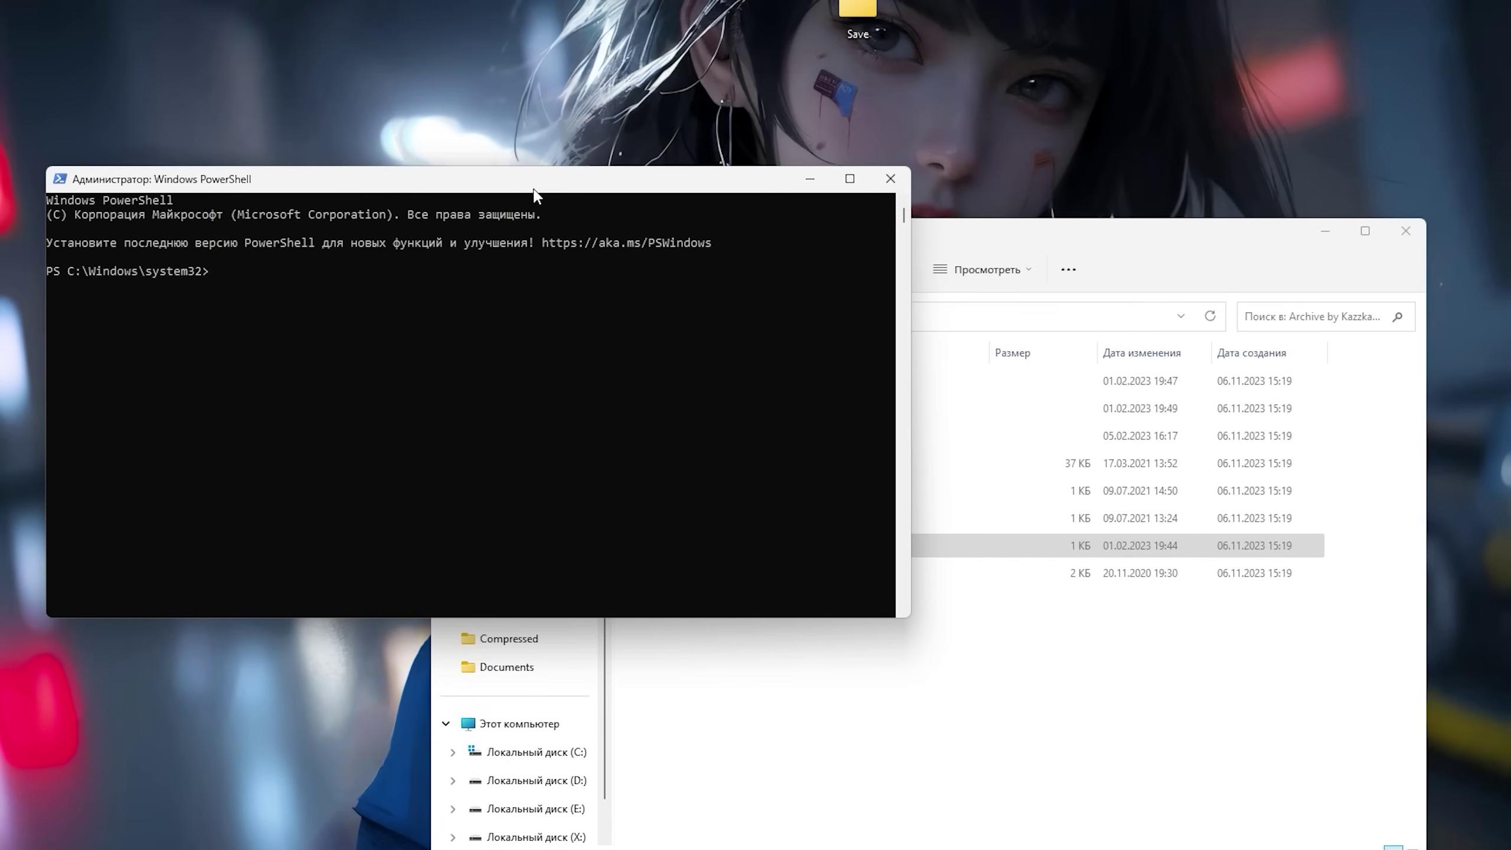
pyautogui.hotkey('ctrl', 'v')
pyautogui.press('Return')
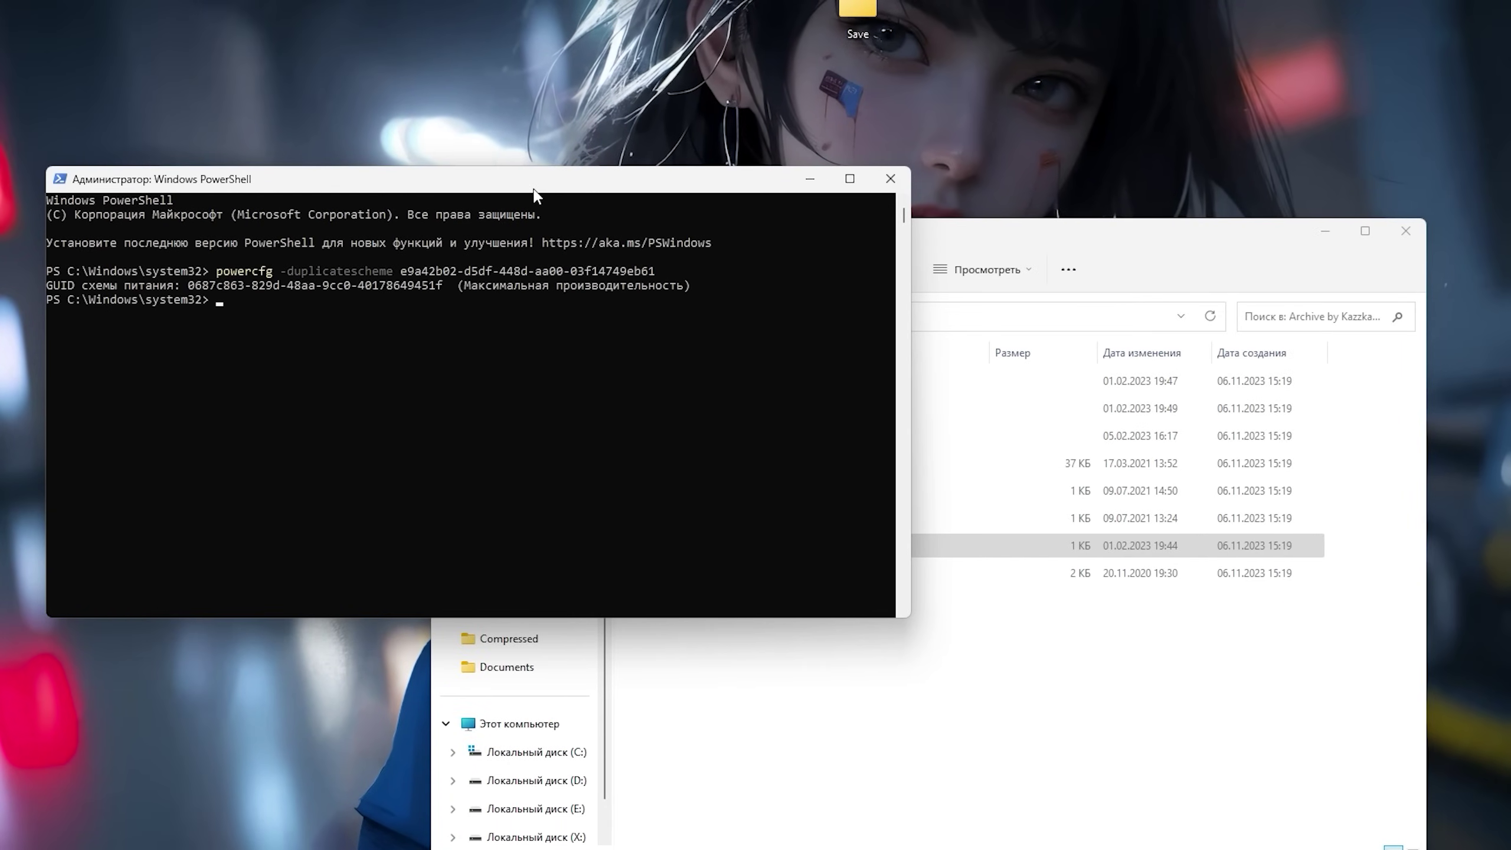
pyautogui.click(890, 179)
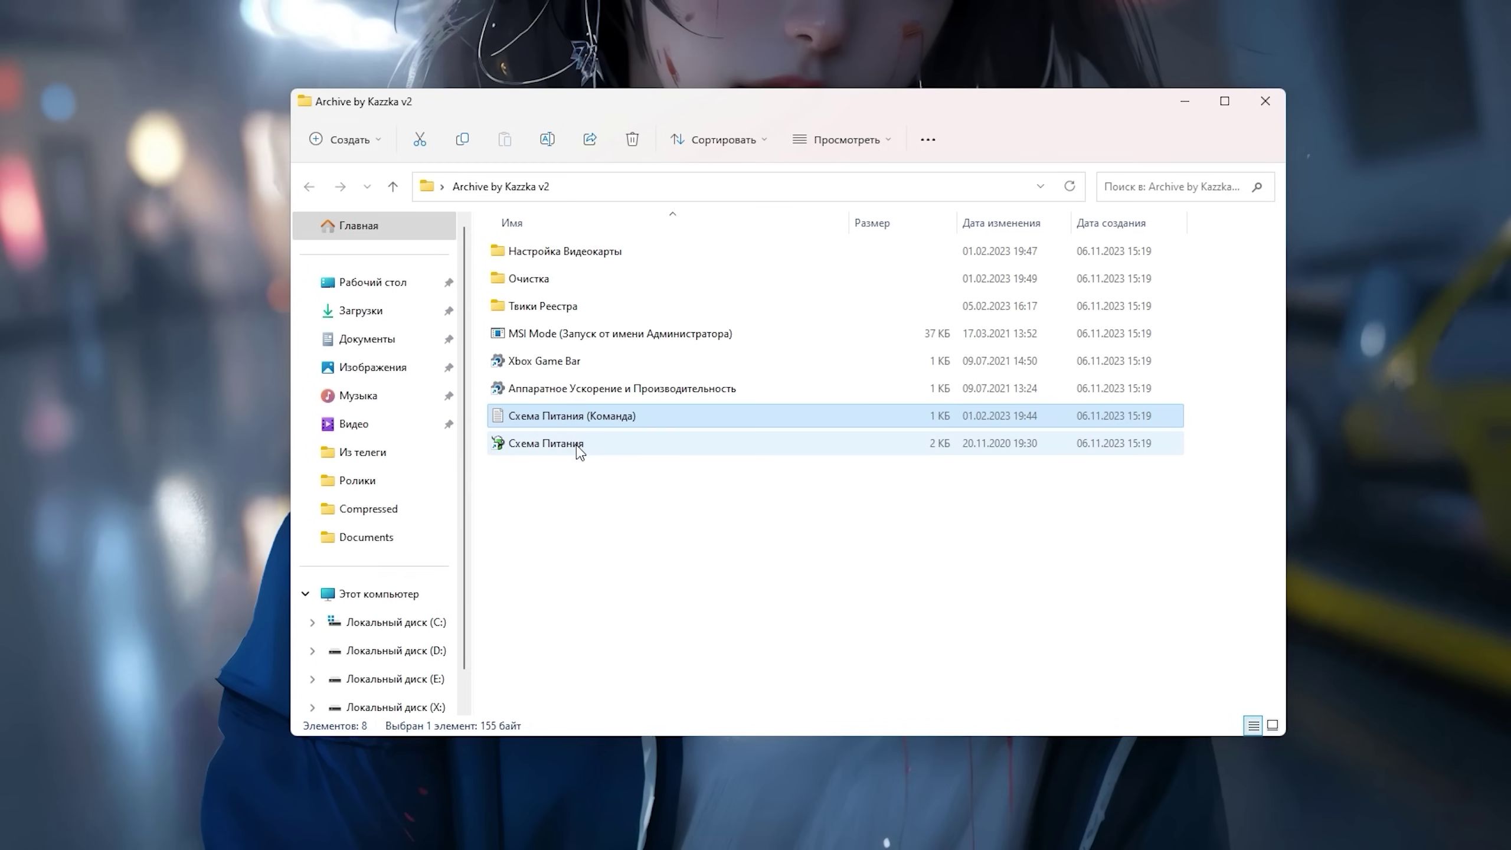
# Step: Open the power options through «Схема Питания», expand the additional plans and select the added «Максимальная производительность» plan
pyautogui.doubleClick(562, 443)
pyautogui.click(595, 432)
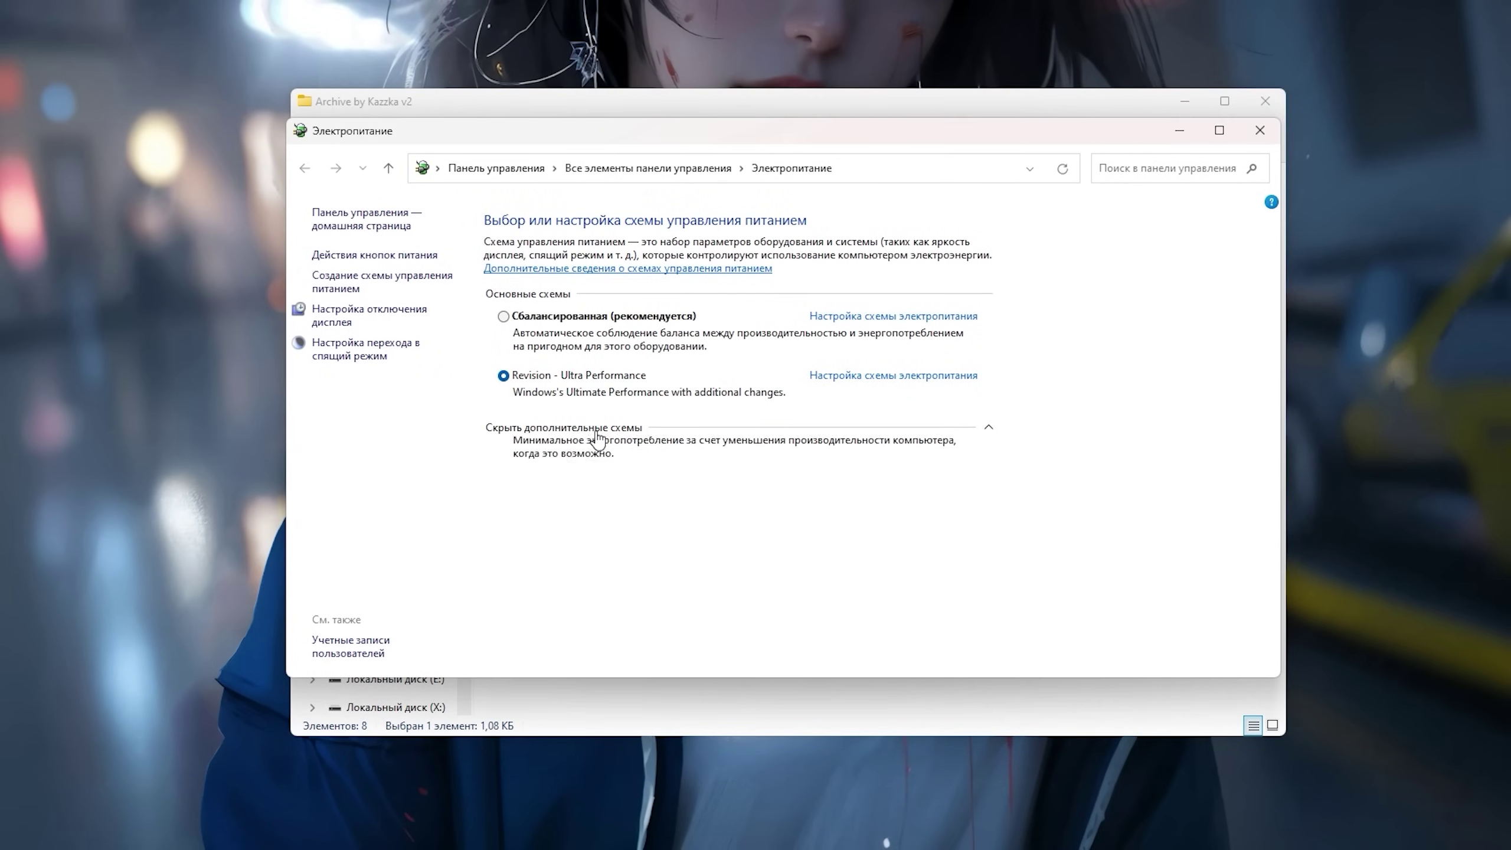
pyautogui.click(577, 500)
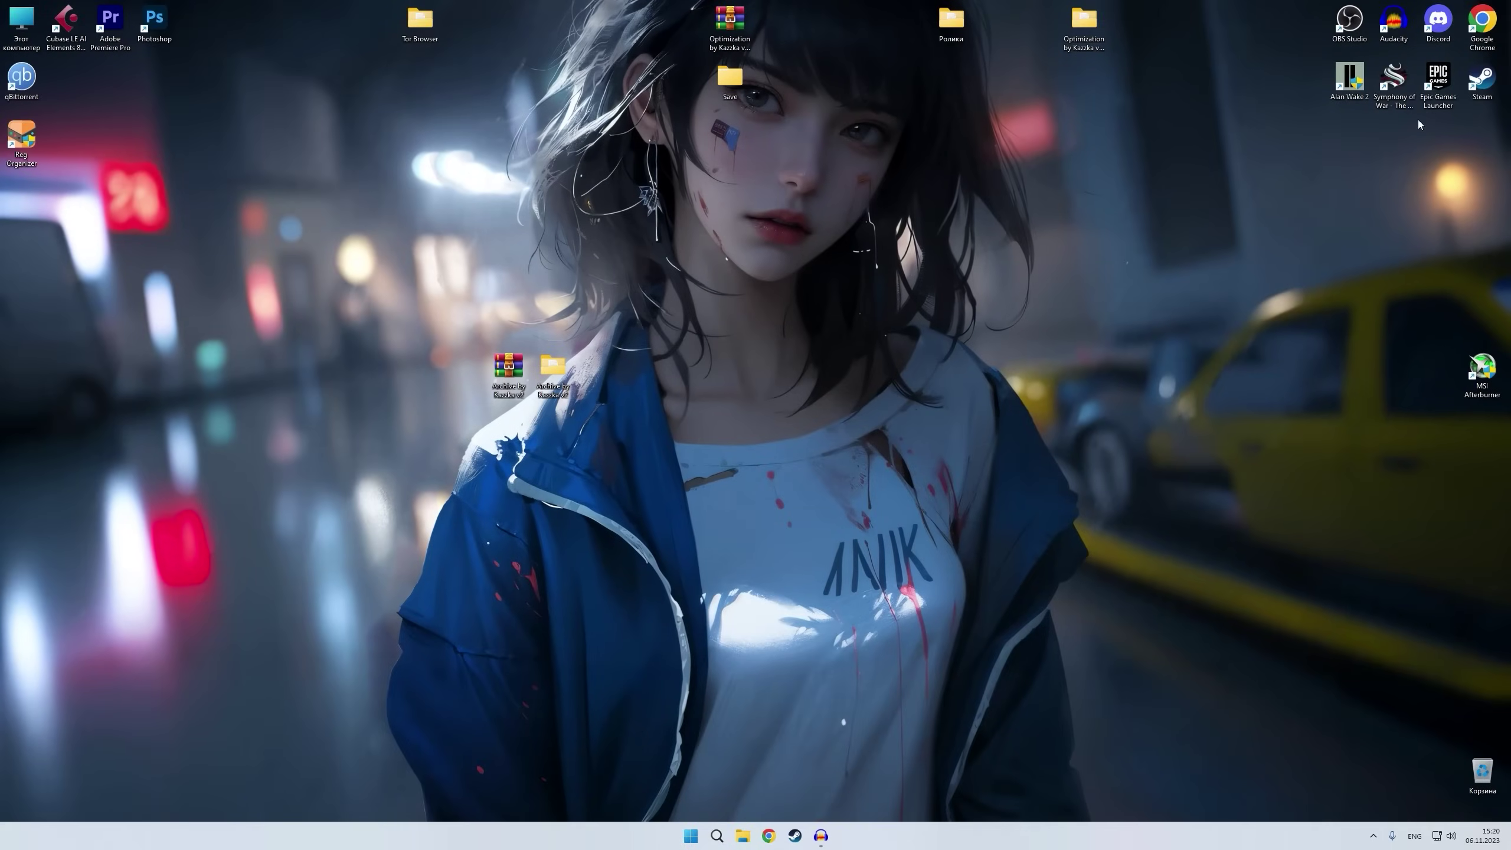
# Step: In Epic Games Launcher, apply Fortnite's installation options with high-resolution textures, DirectX 12 shaders and «Не использовать частичную загрузку» enabled
pyautogui.doubleClick(1438, 80)
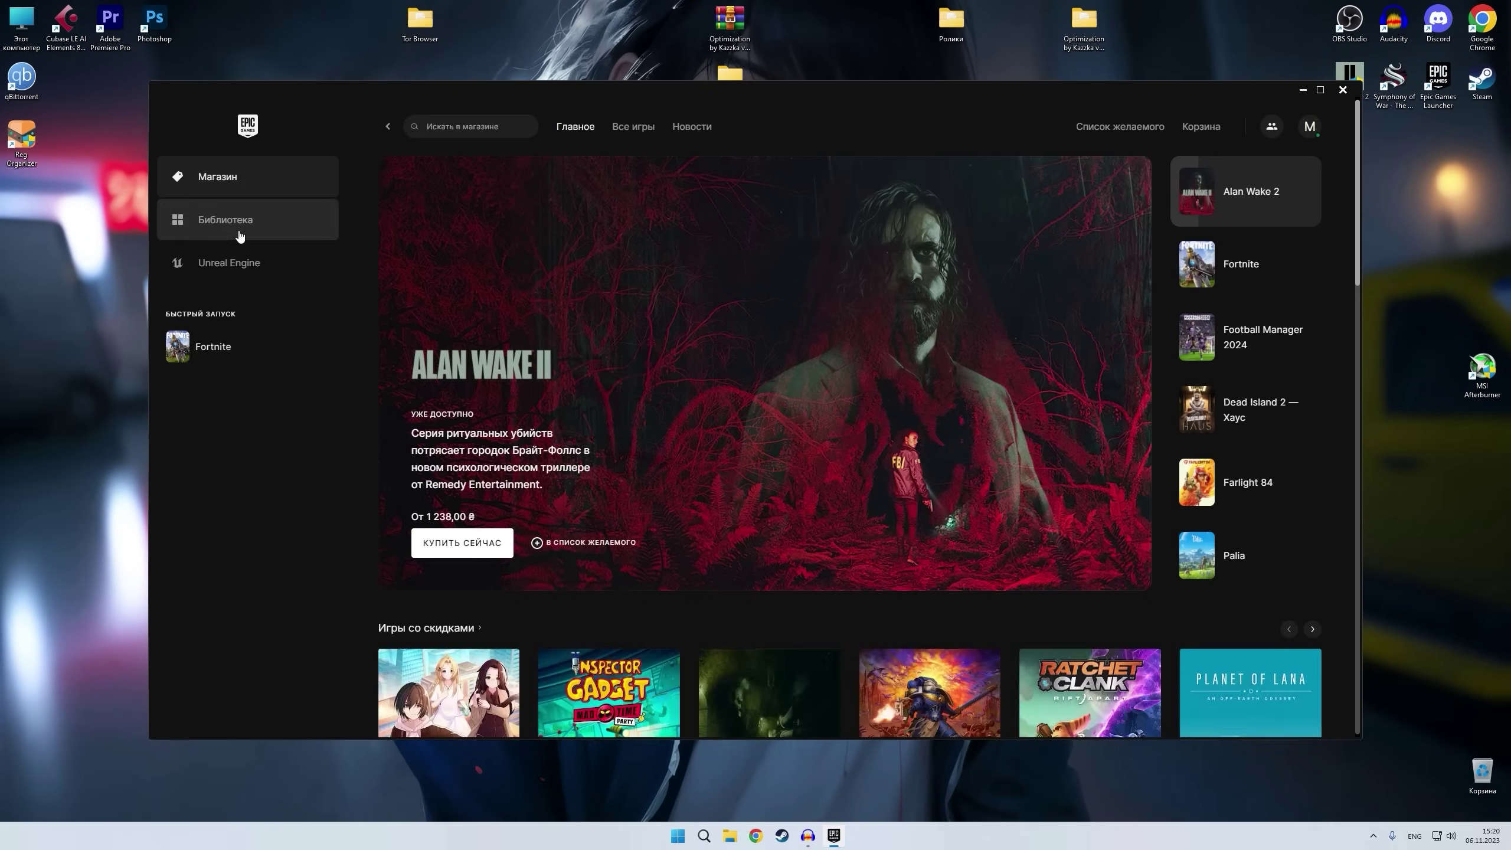
pyautogui.click(240, 236)
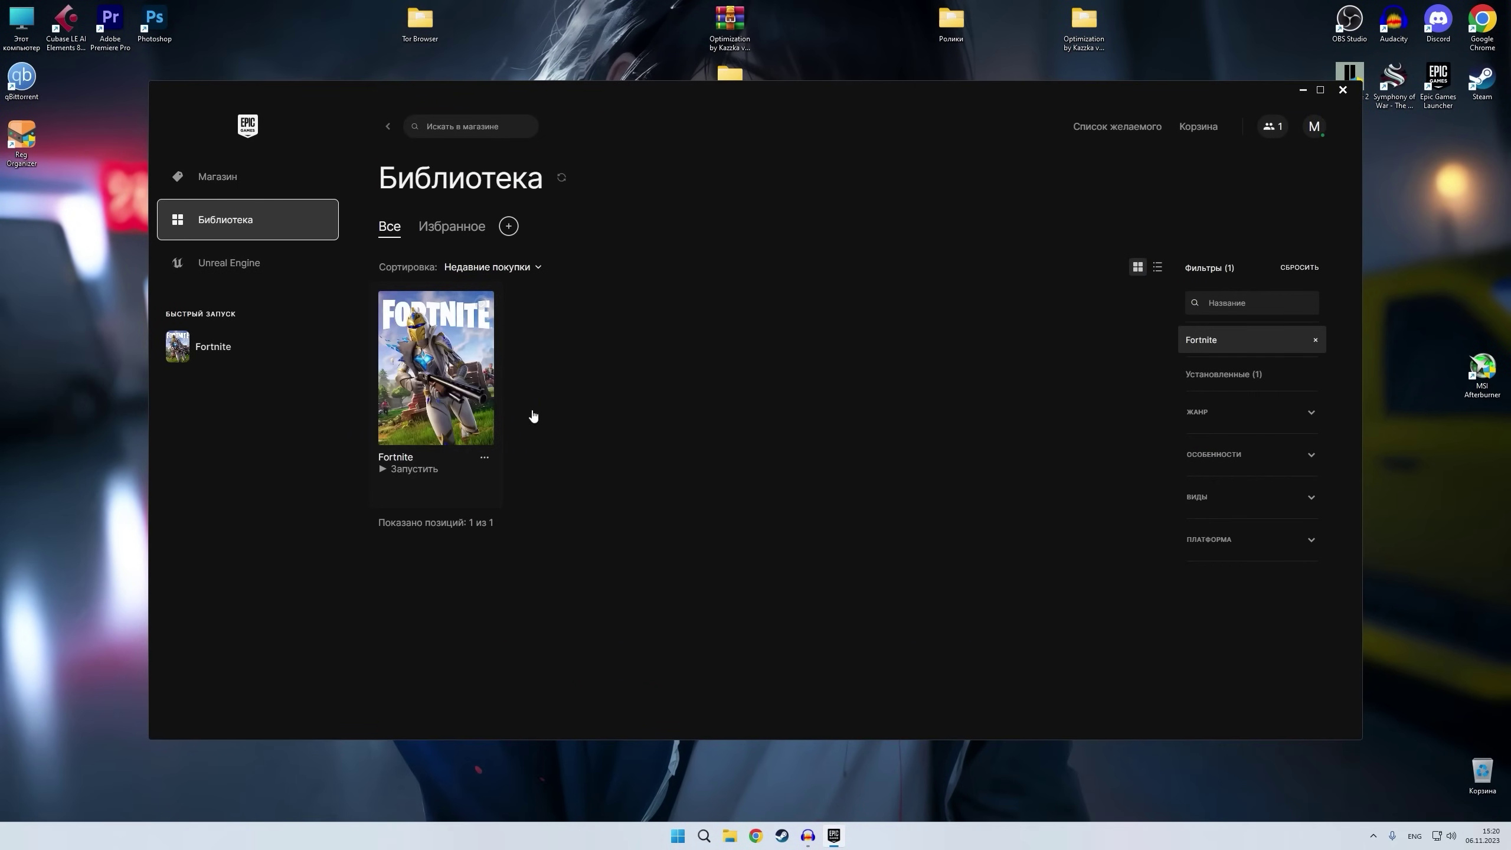
pyautogui.click(485, 459)
pyautogui.click(303, 604)
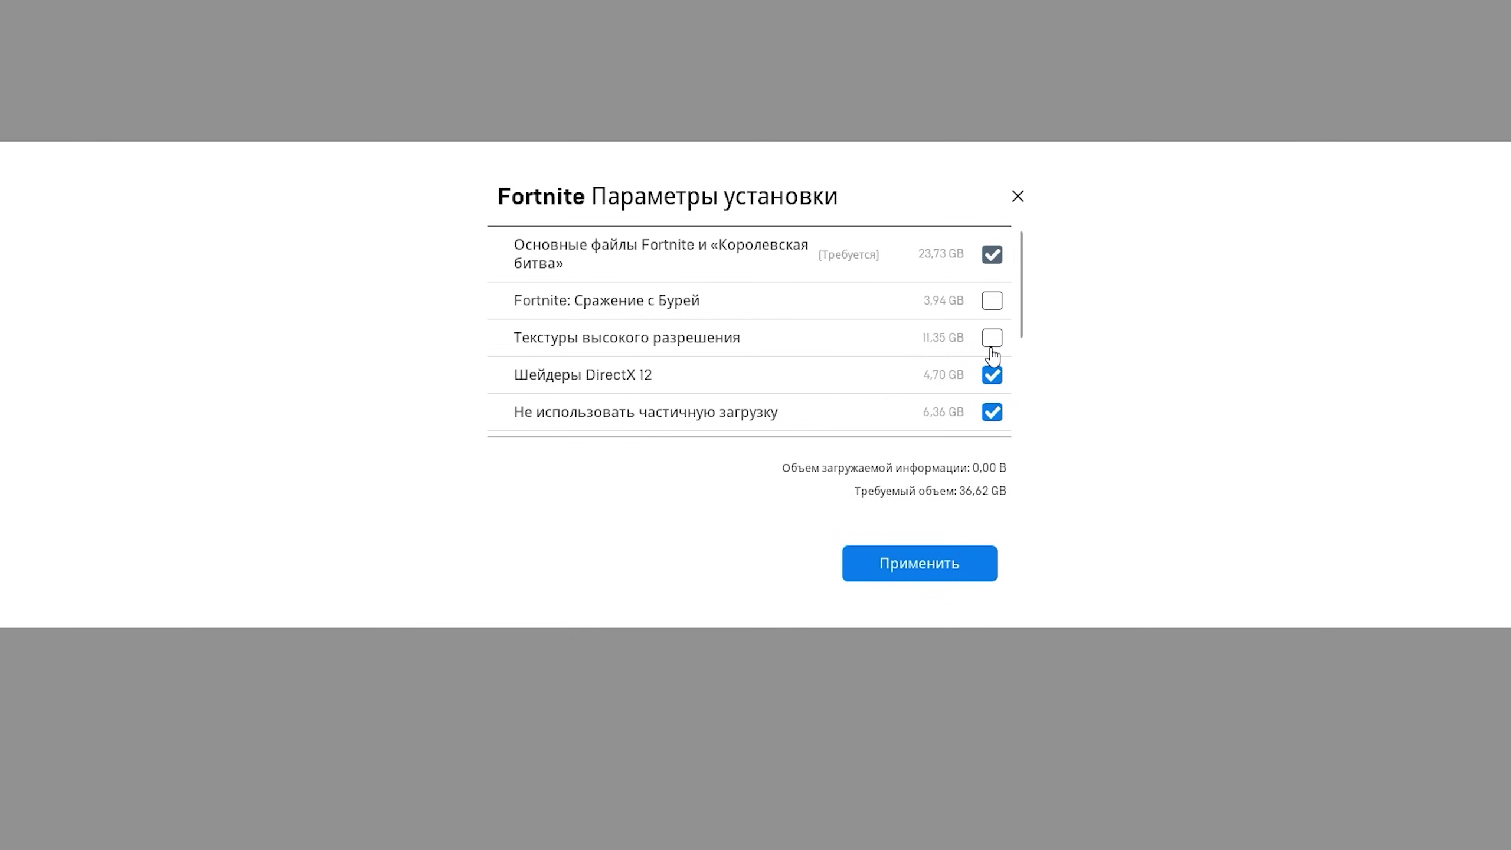
pyautogui.scroll(-1, 992, 356)
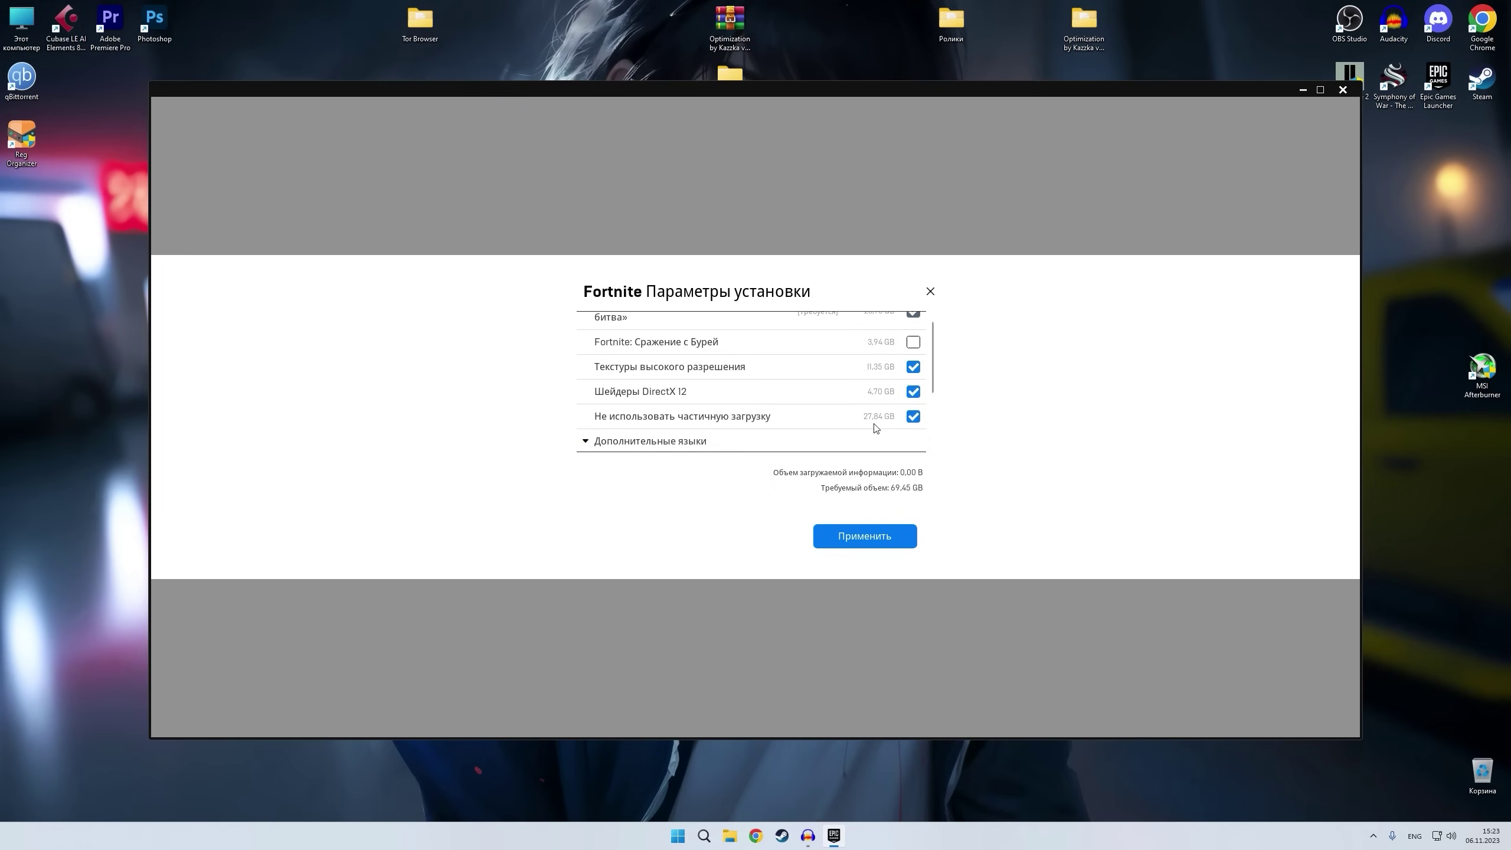
pyautogui.click(865, 537)
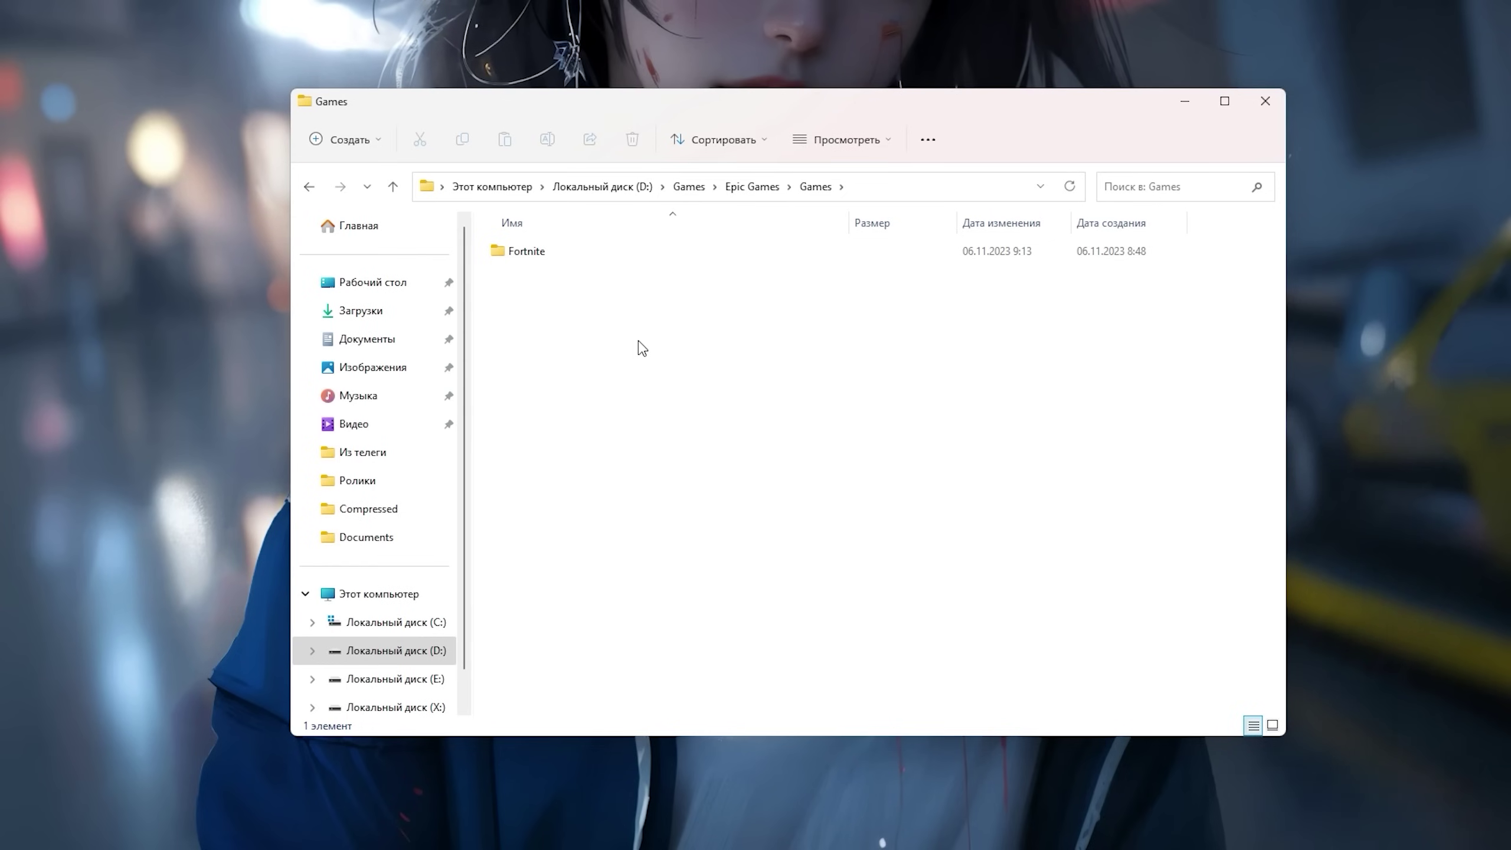
# Step: Go to Fortnite\FortniteGame\Binaries\Win64 inside D:\Games\Epic Games\Games and find the FortniteClient-Win64-Shipping executables
pyautogui.doubleClick(634, 255)
pyautogui.click(539, 336)
pyautogui.doubleClick(537, 337)
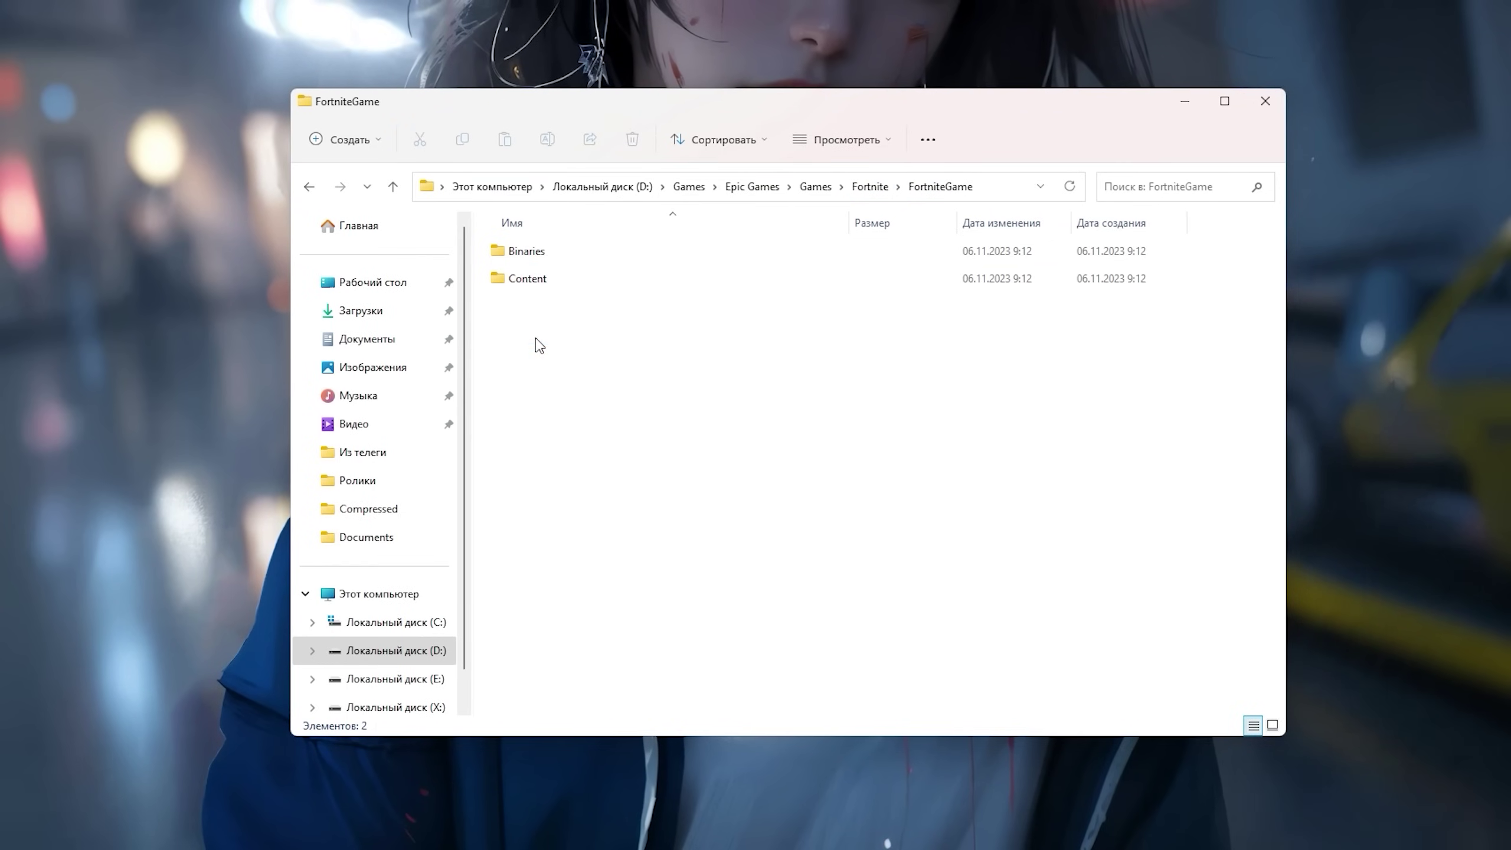
pyautogui.doubleClick(561, 253)
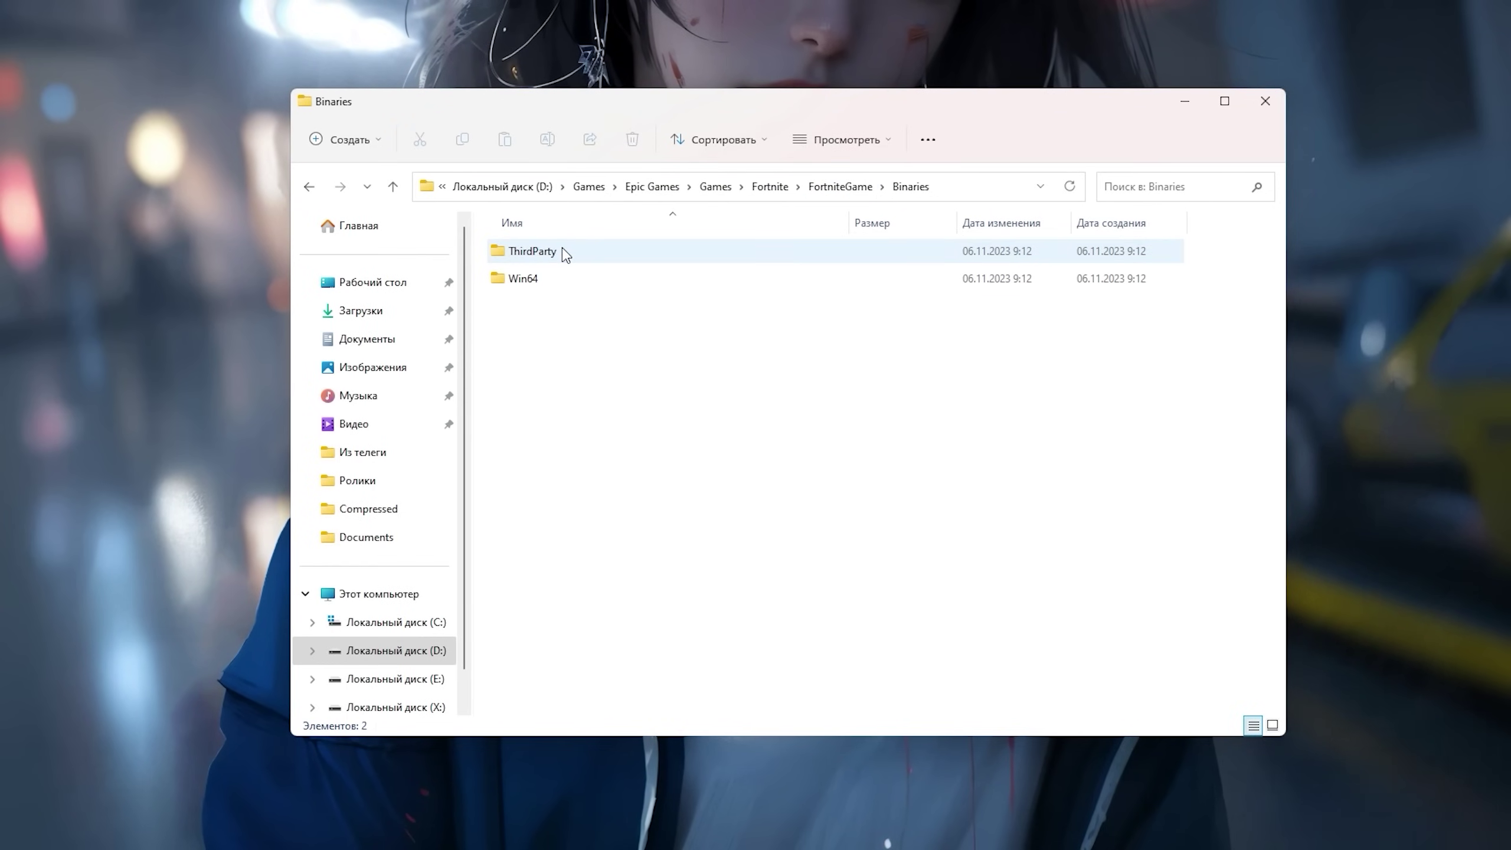
pyautogui.doubleClick(575, 292)
pyautogui.scroll(-12, 739, 407)
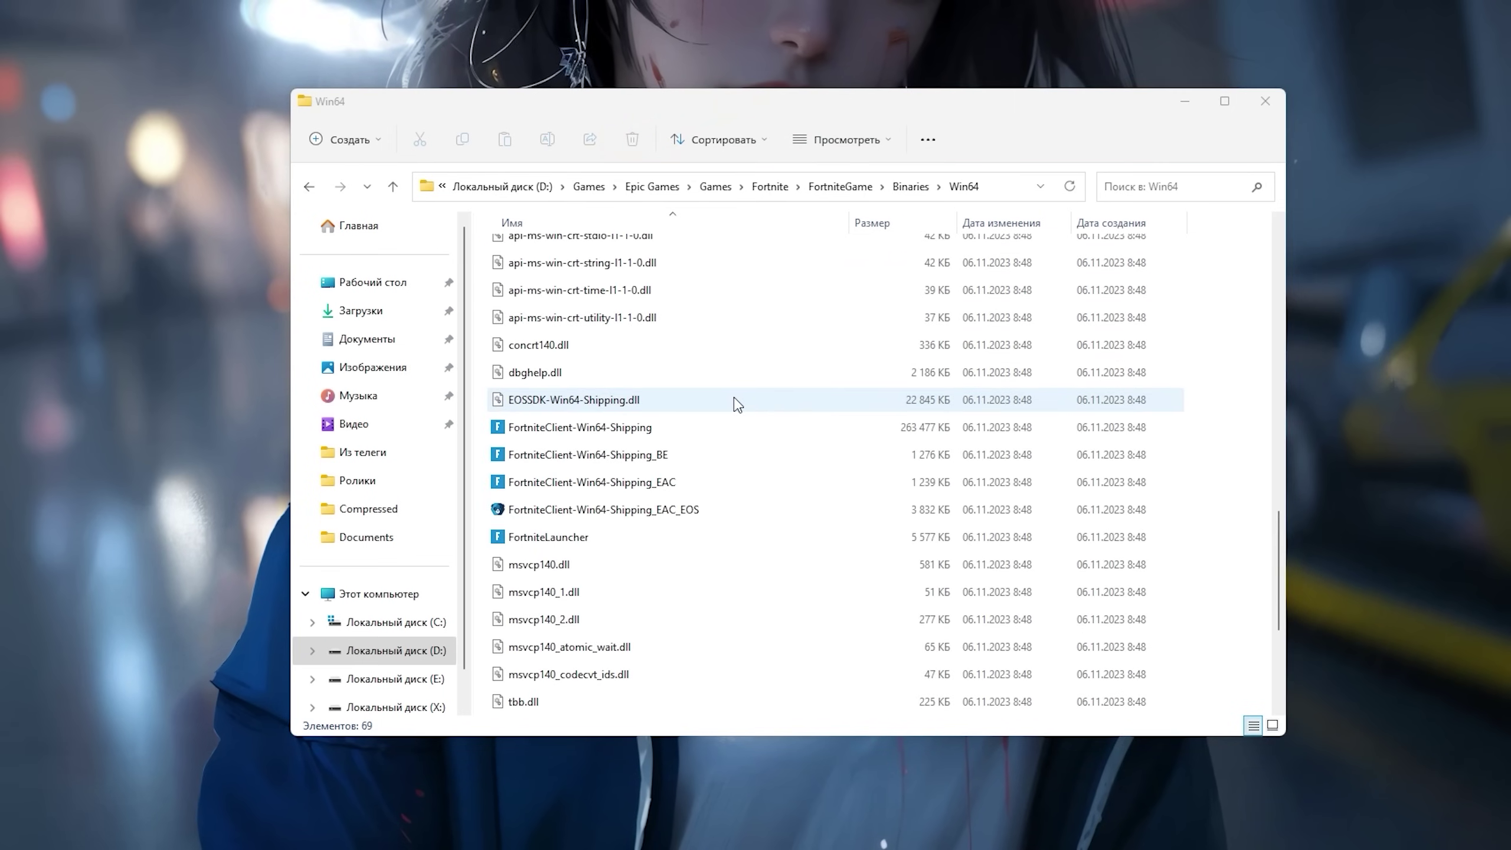
pyautogui.scroll(-1, 738, 405)
pyautogui.moveTo(732, 405); pyautogui.dragTo(674, 368)
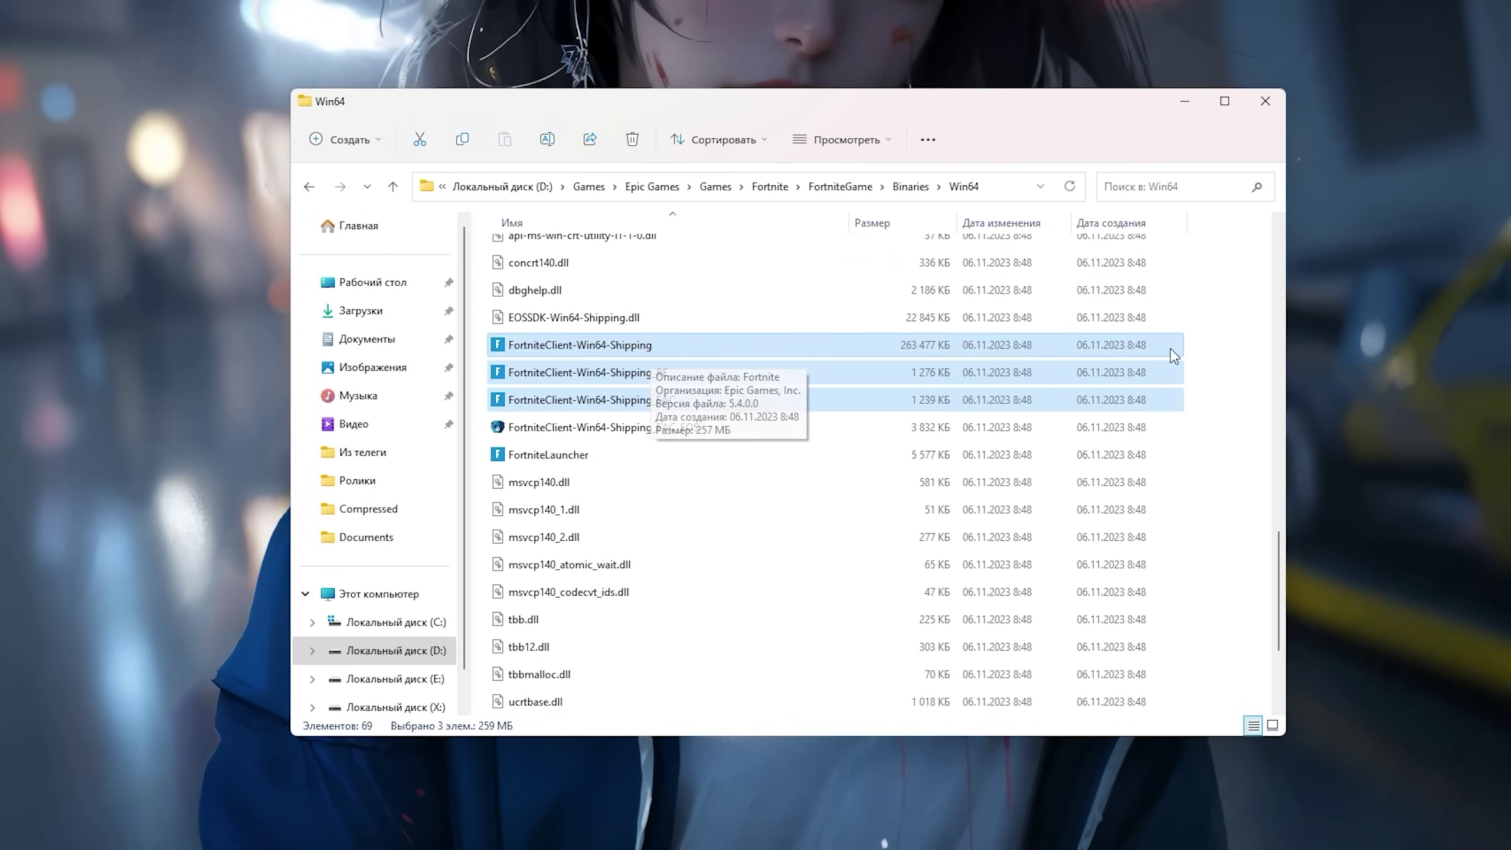
# Step: In the FortniteClient-Win64-Shipping properties, apply compatibility options with «Отключить оптимизацию во весь экран» enabled and high-DPI scaling overridden by «Приложение»
pyautogui.click(653, 354)
pyautogui.rightClick(592, 354)
pyautogui.click(684, 579)
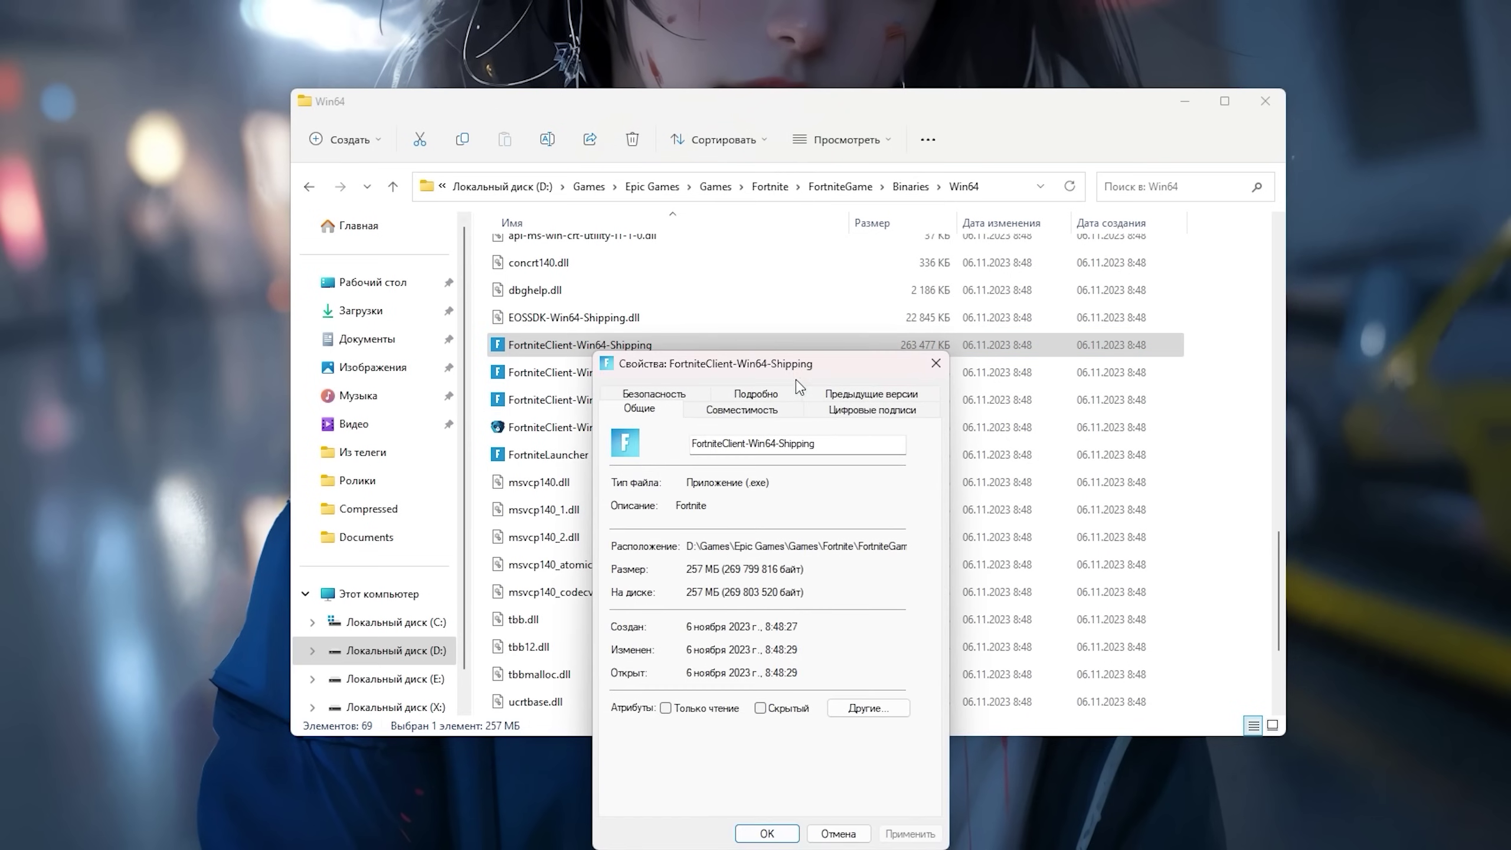
pyautogui.click(693, 304)
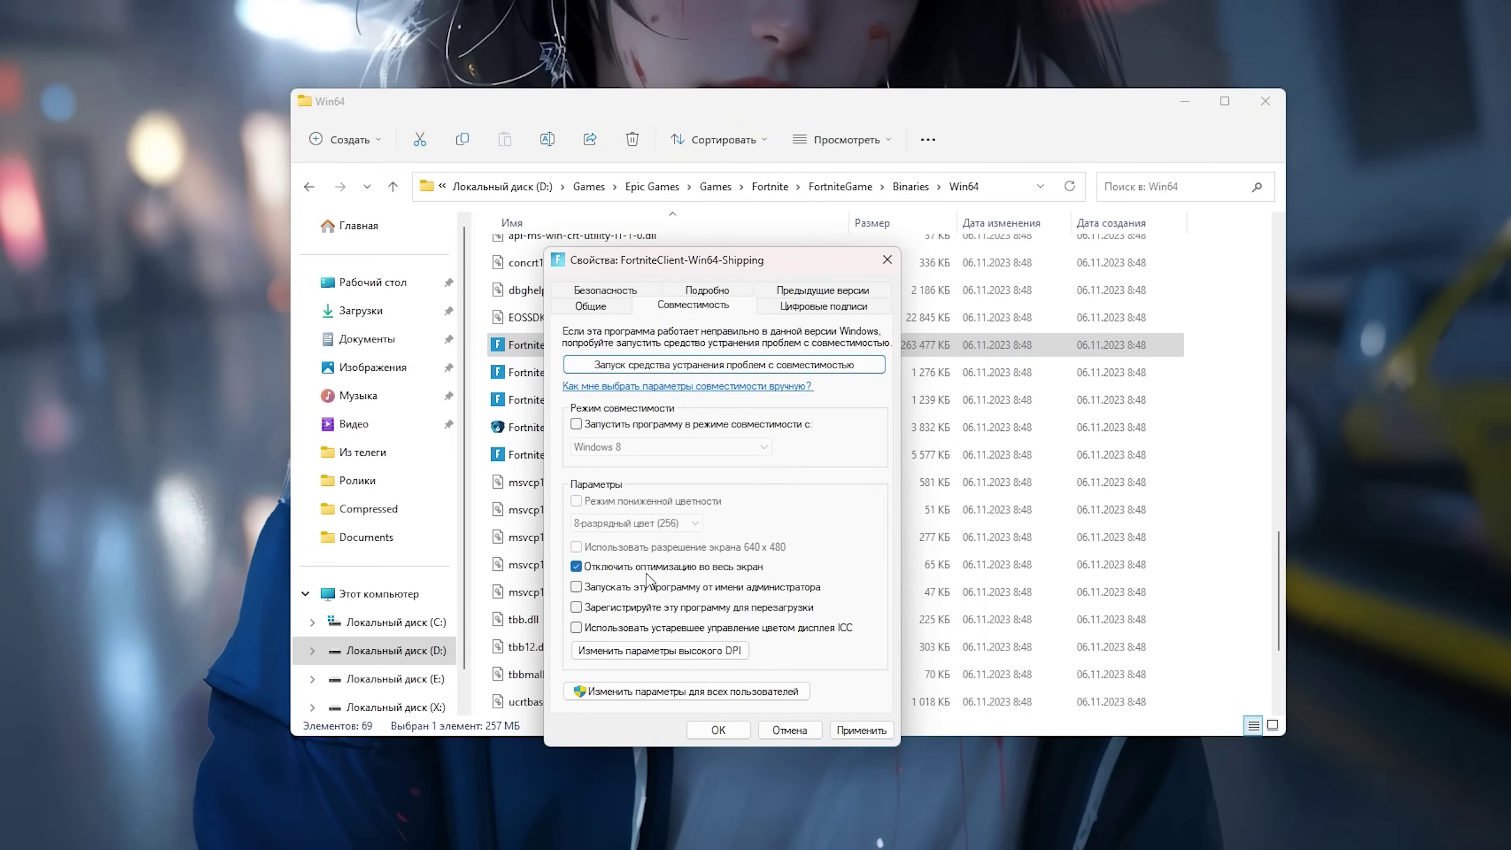
pyautogui.click(632, 652)
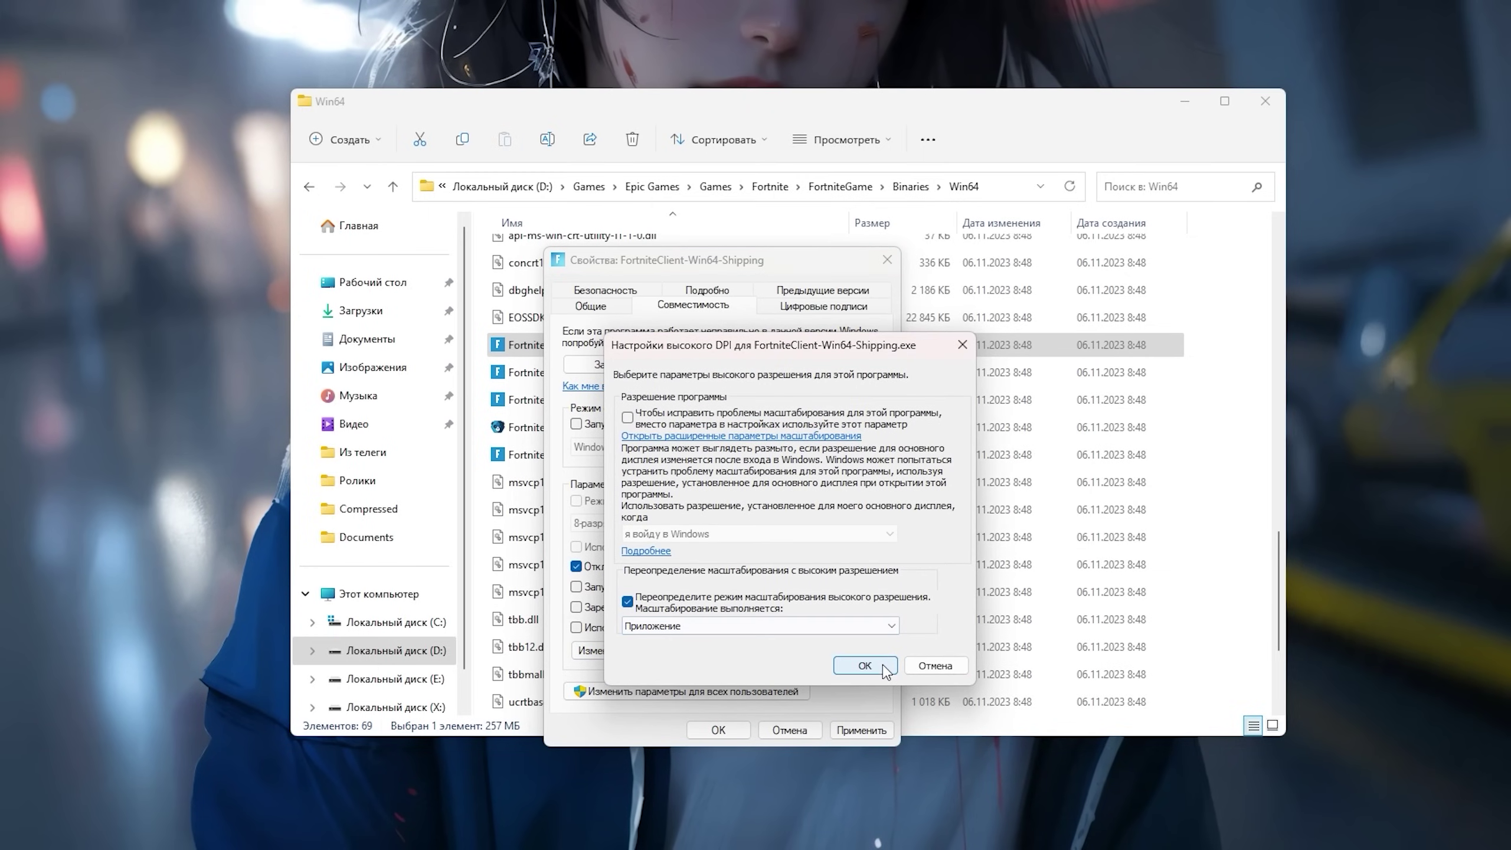
pyautogui.click(864, 665)
pyautogui.click(718, 730)
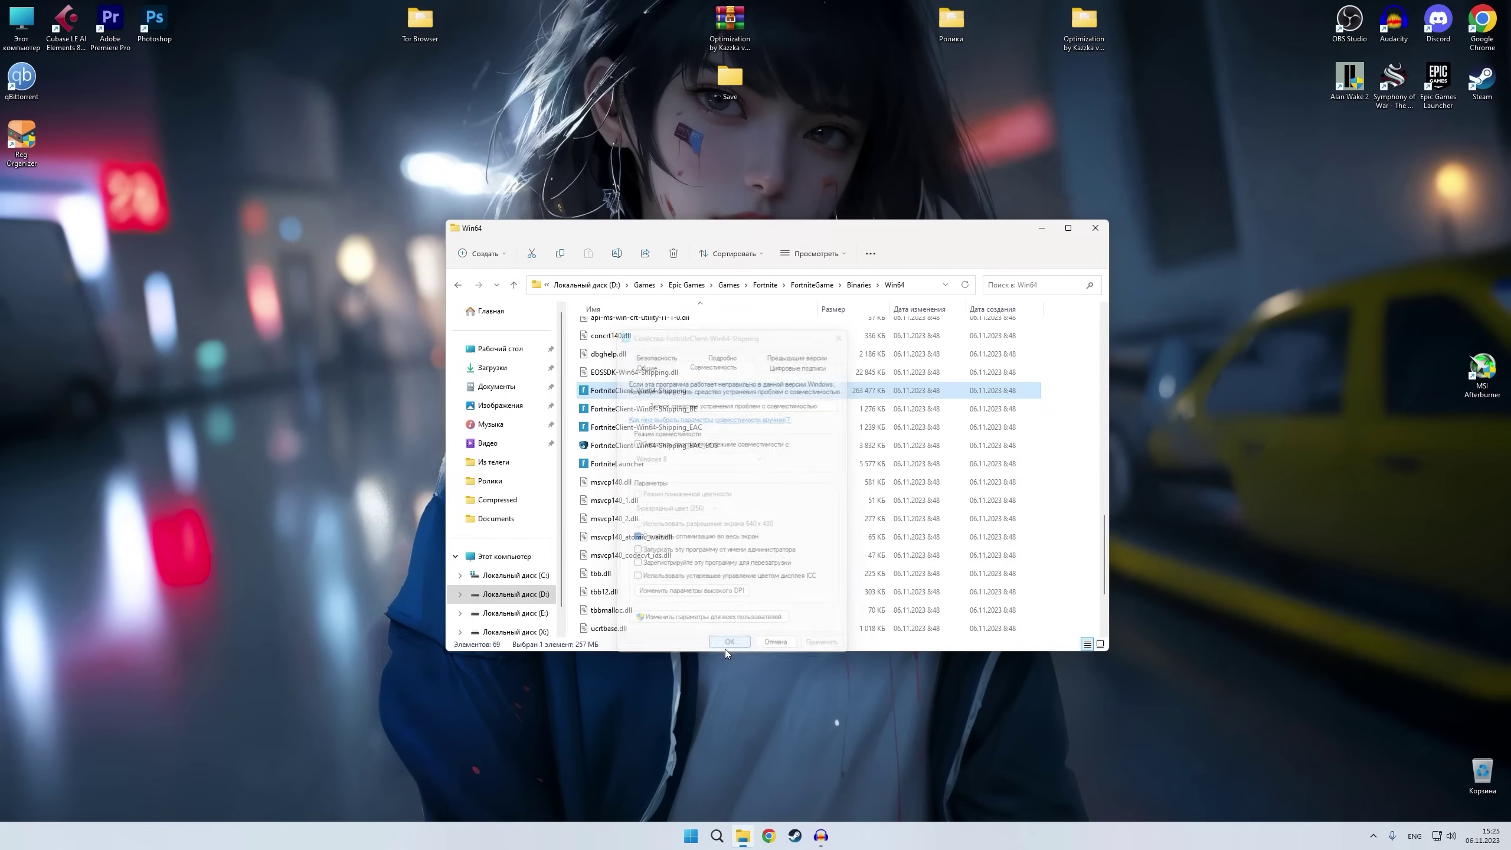
# Step: Select the FortniteClient-Win64-Shipping_BE executable, then copy the full path of the Win64 folder
pyautogui.click(646, 375)
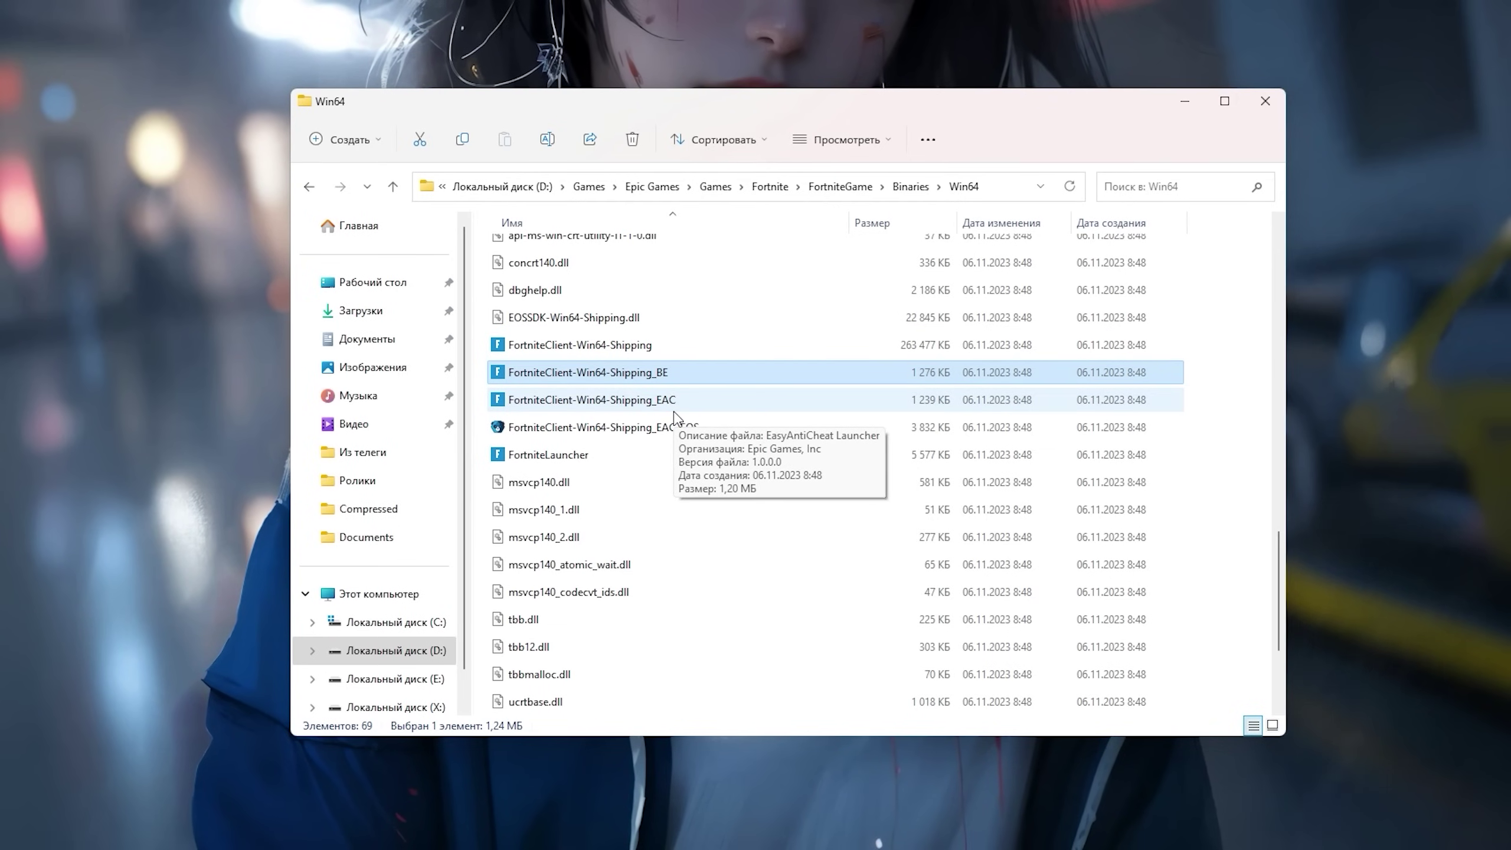
pyautogui.click(997, 189)
pyautogui.rightClick(681, 185)
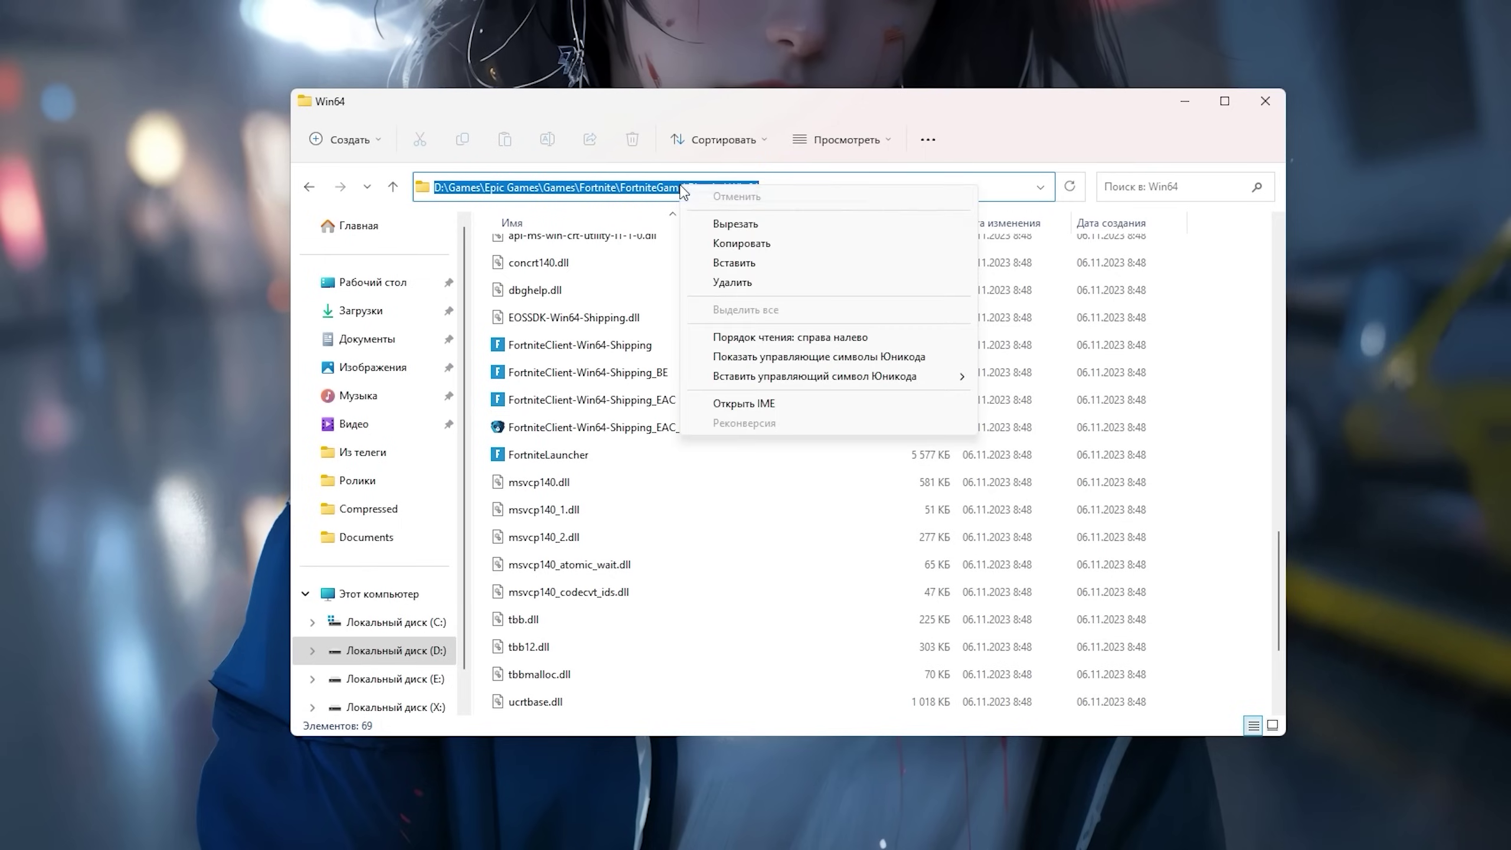
pyautogui.click(736, 243)
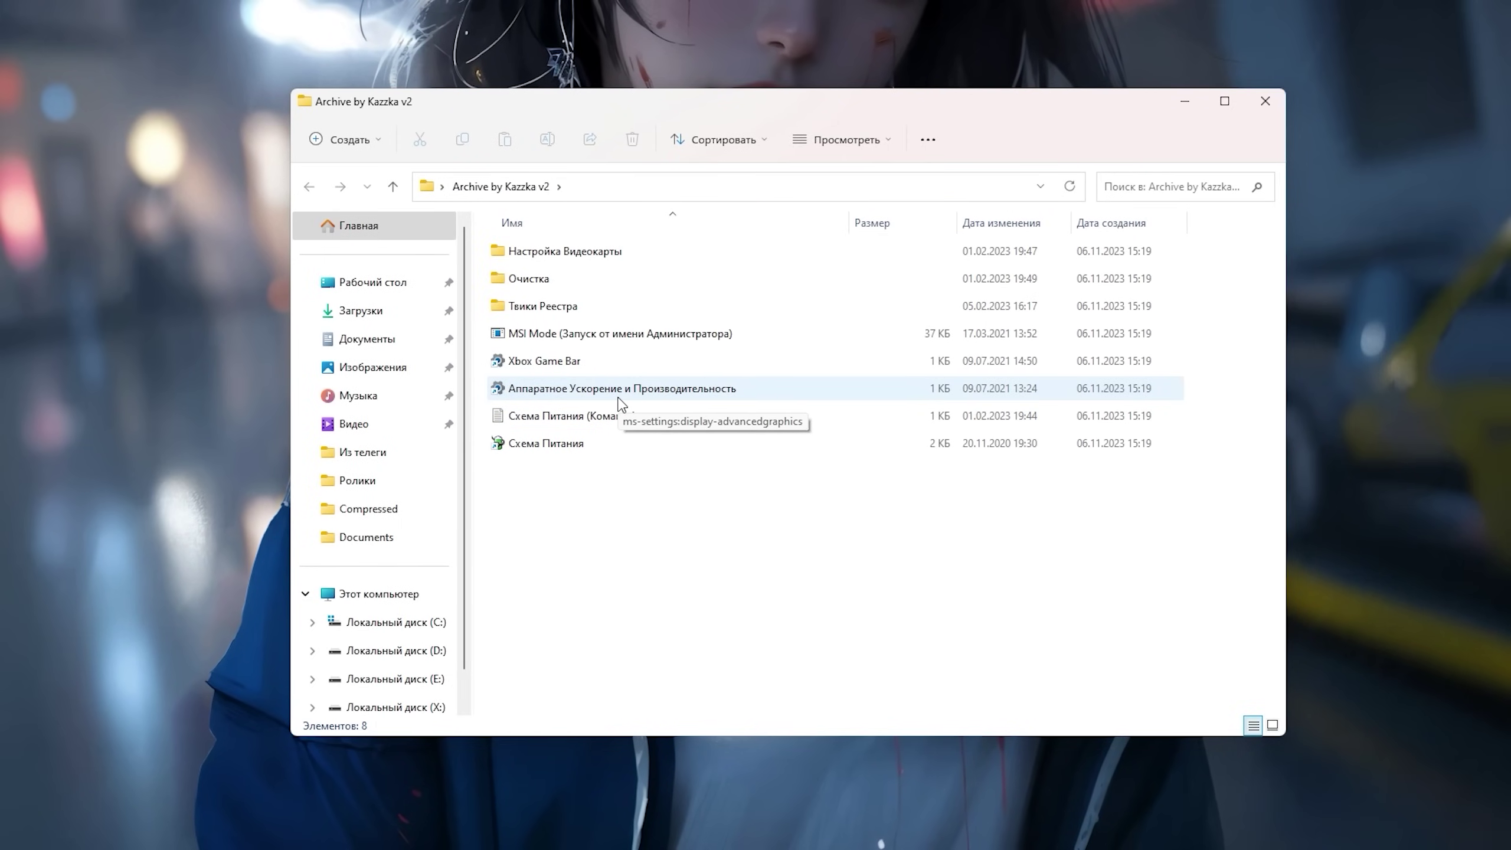
# Step: Open the graphics settings through «Аппаратное Ускорение и Производительность» and try to add FortniteClient-Win64-Shipping from the copied folder path
pyautogui.doubleClick(622, 405)
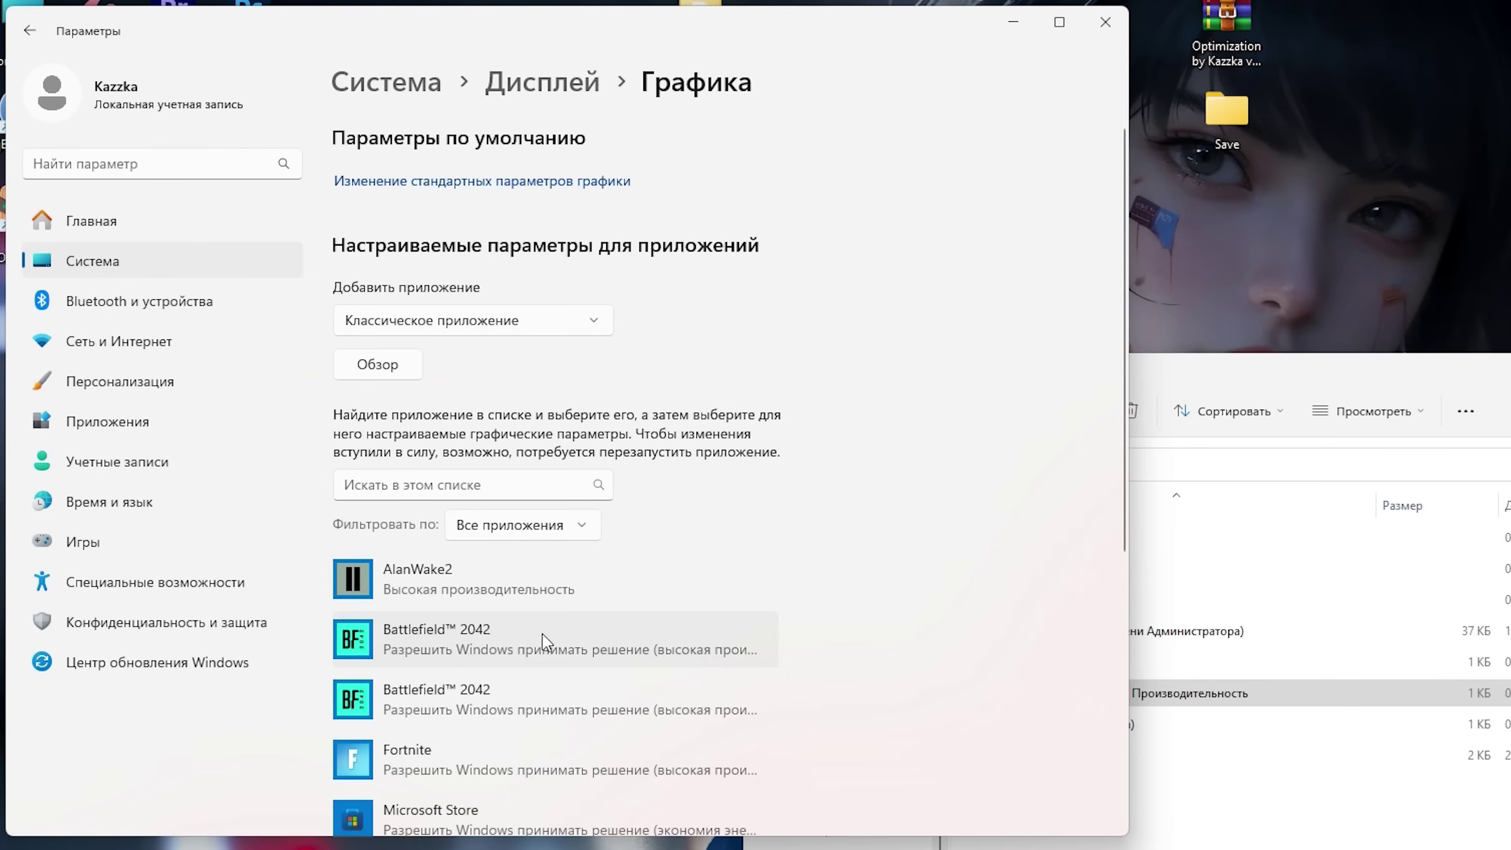
pyautogui.click(403, 375)
pyautogui.click(706, 65)
pyautogui.hotkey('ctrl', 'v')
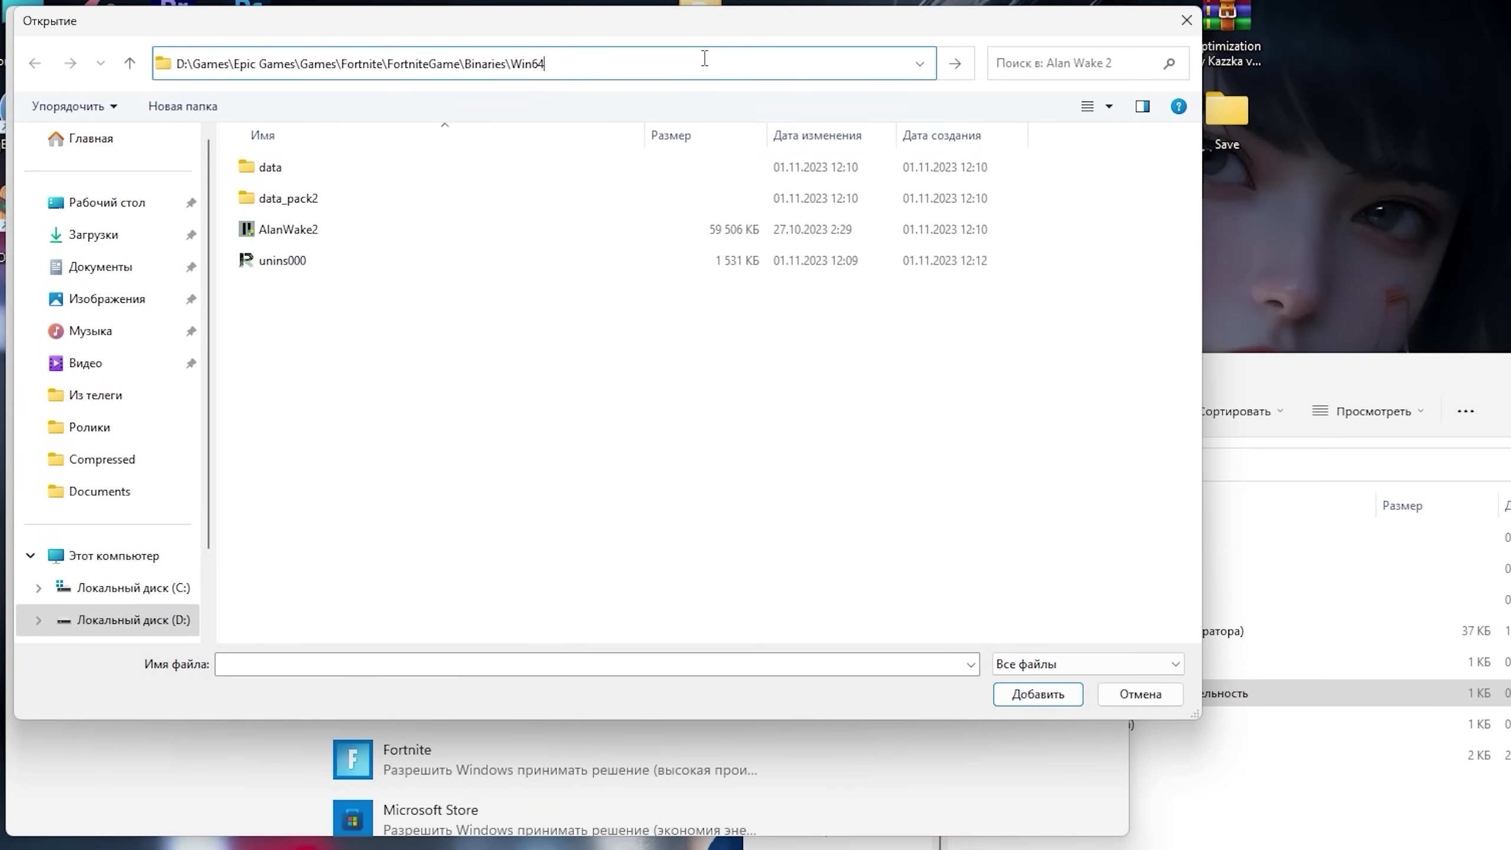
pyautogui.press('Return')
pyautogui.click(332, 292)
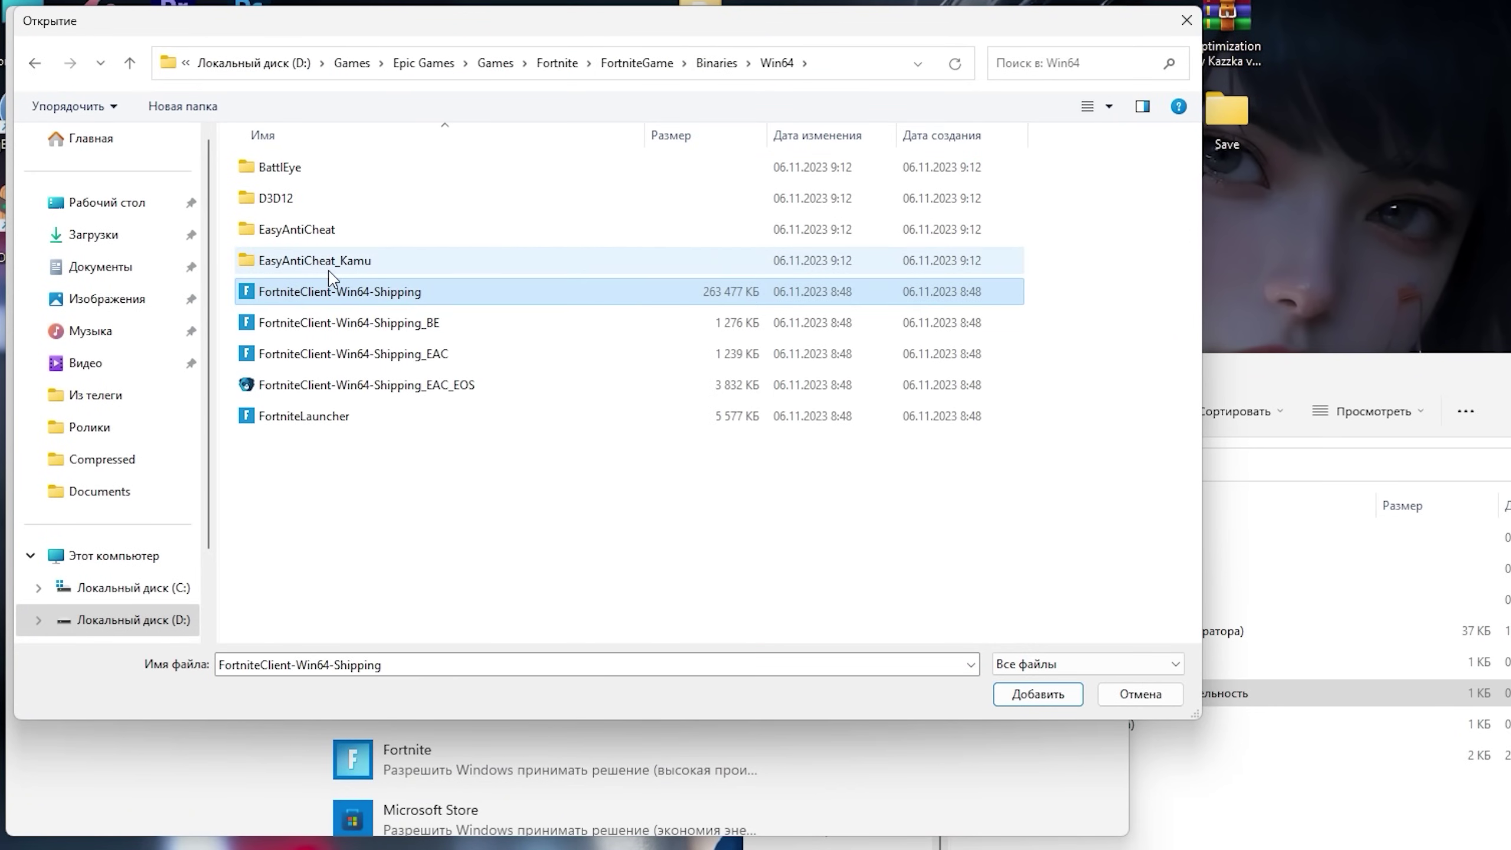
pyautogui.click(1041, 694)
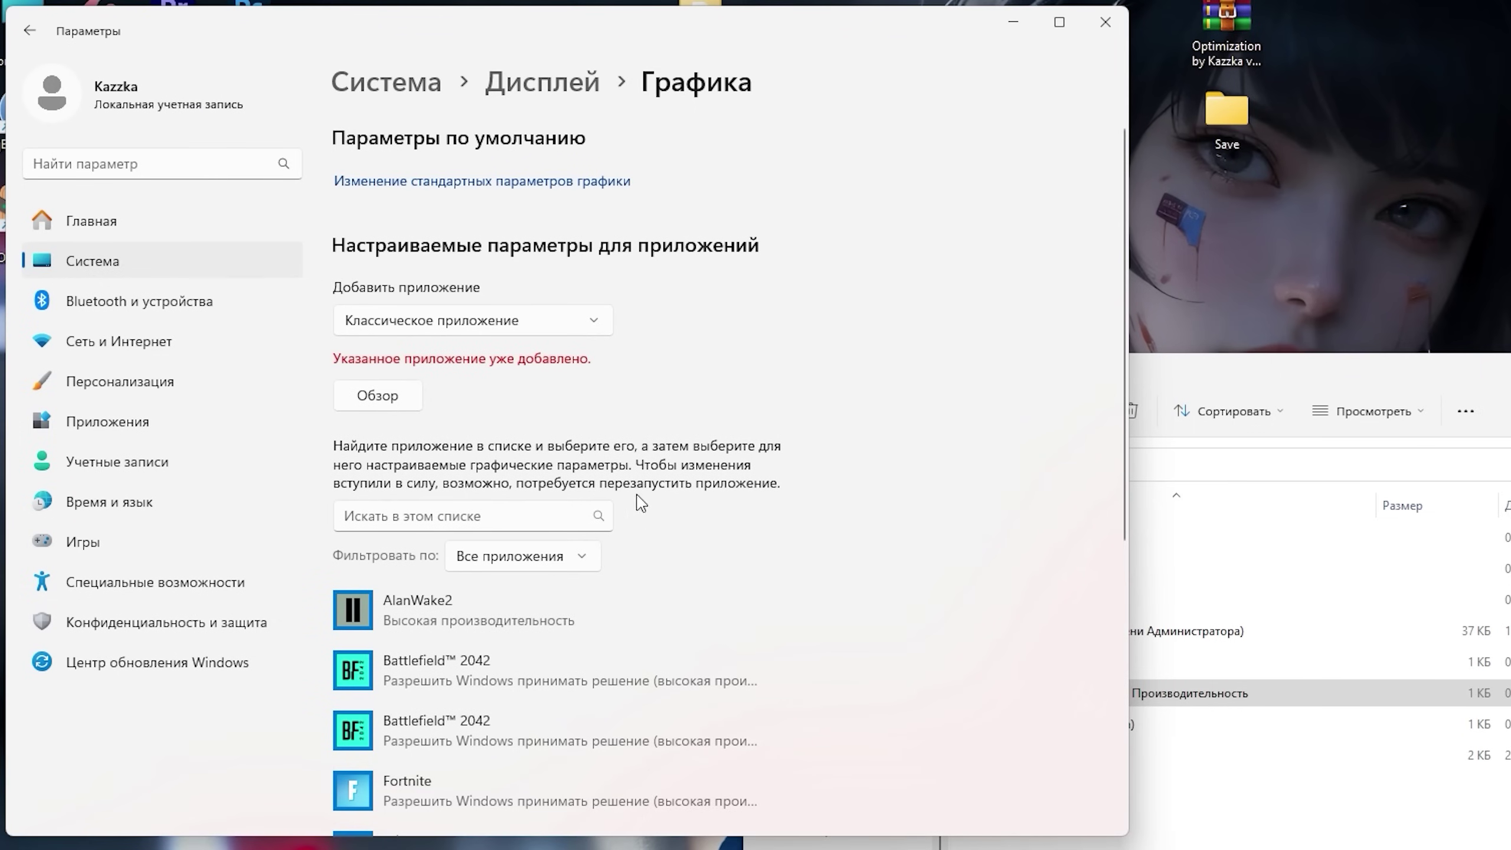
# Step: Set Fortnite's graphics preference to «Высокая производительность» in the application list and save it
pyautogui.scroll(-3, 781, 487)
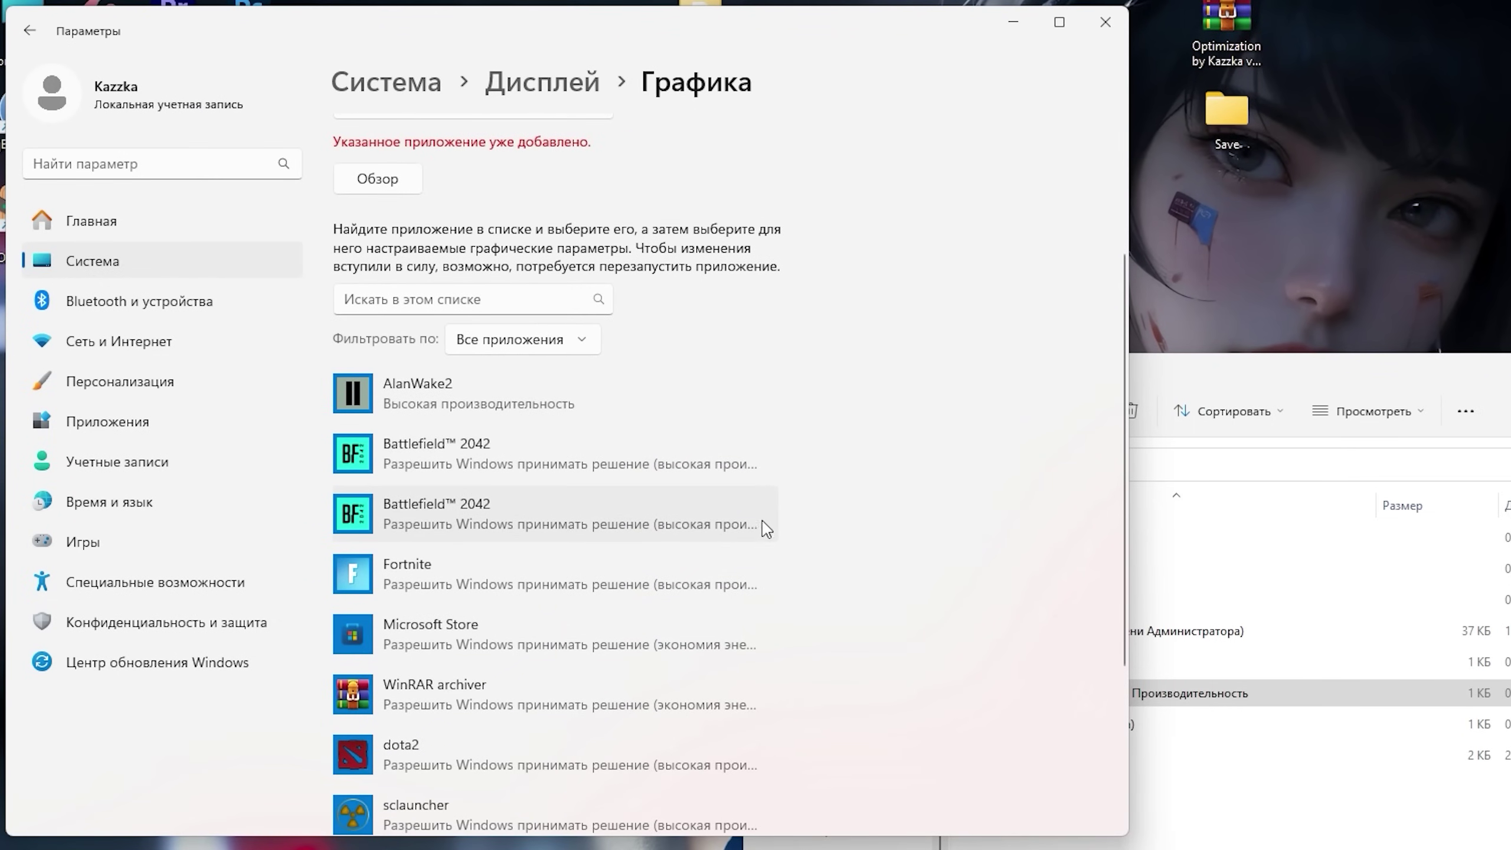
pyautogui.click(556, 586)
pyautogui.click(626, 675)
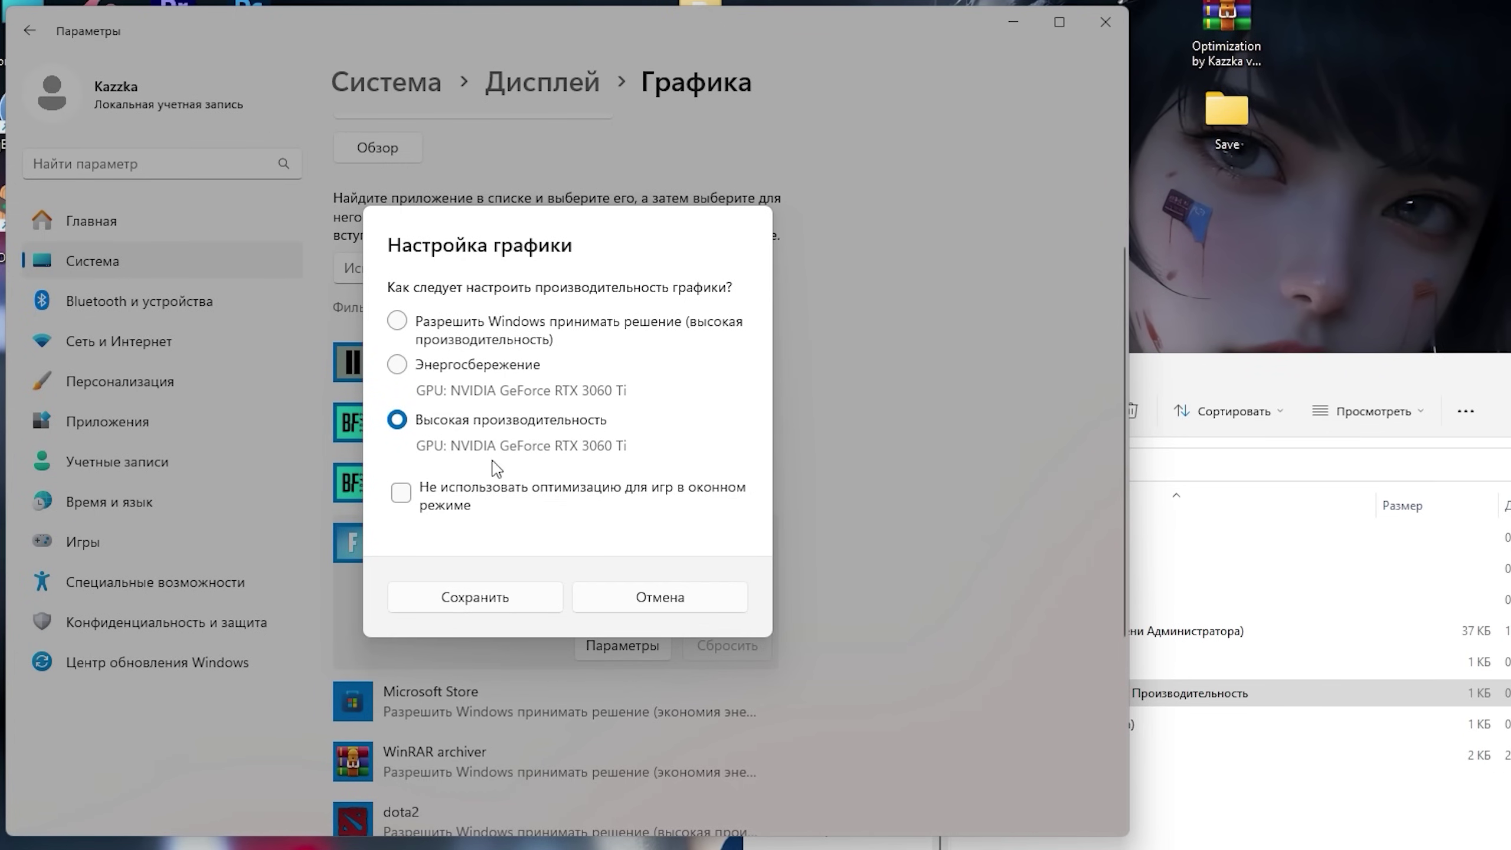
pyautogui.click(491, 612)
# Step: Open the default graphics settings and toggle hardware-accelerated GPU scheduling
pyautogui.scroll(3, 511, 178)
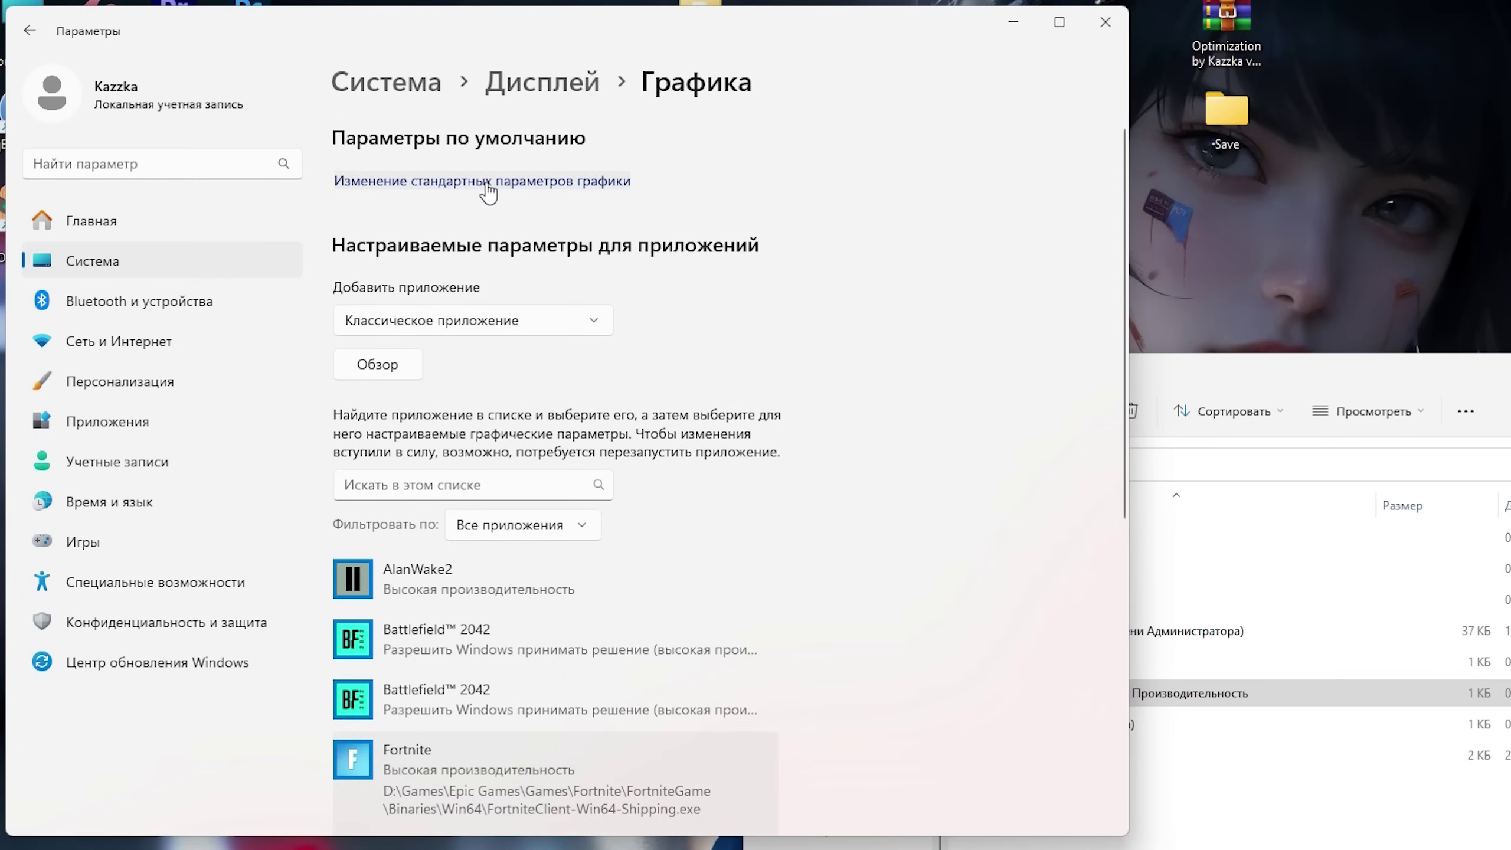
pyautogui.click(493, 191)
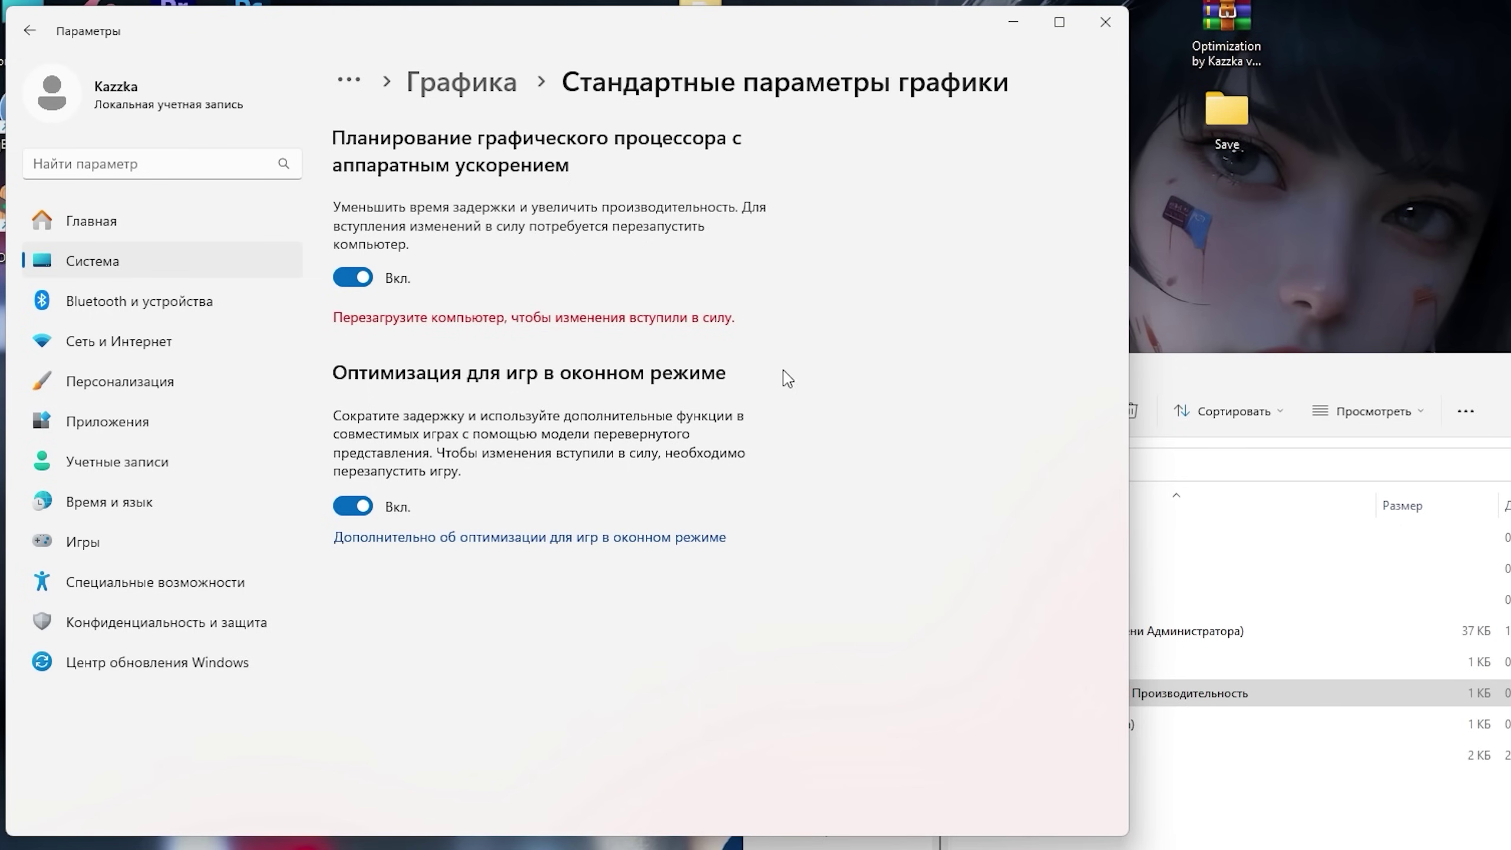
pyautogui.click(353, 279)
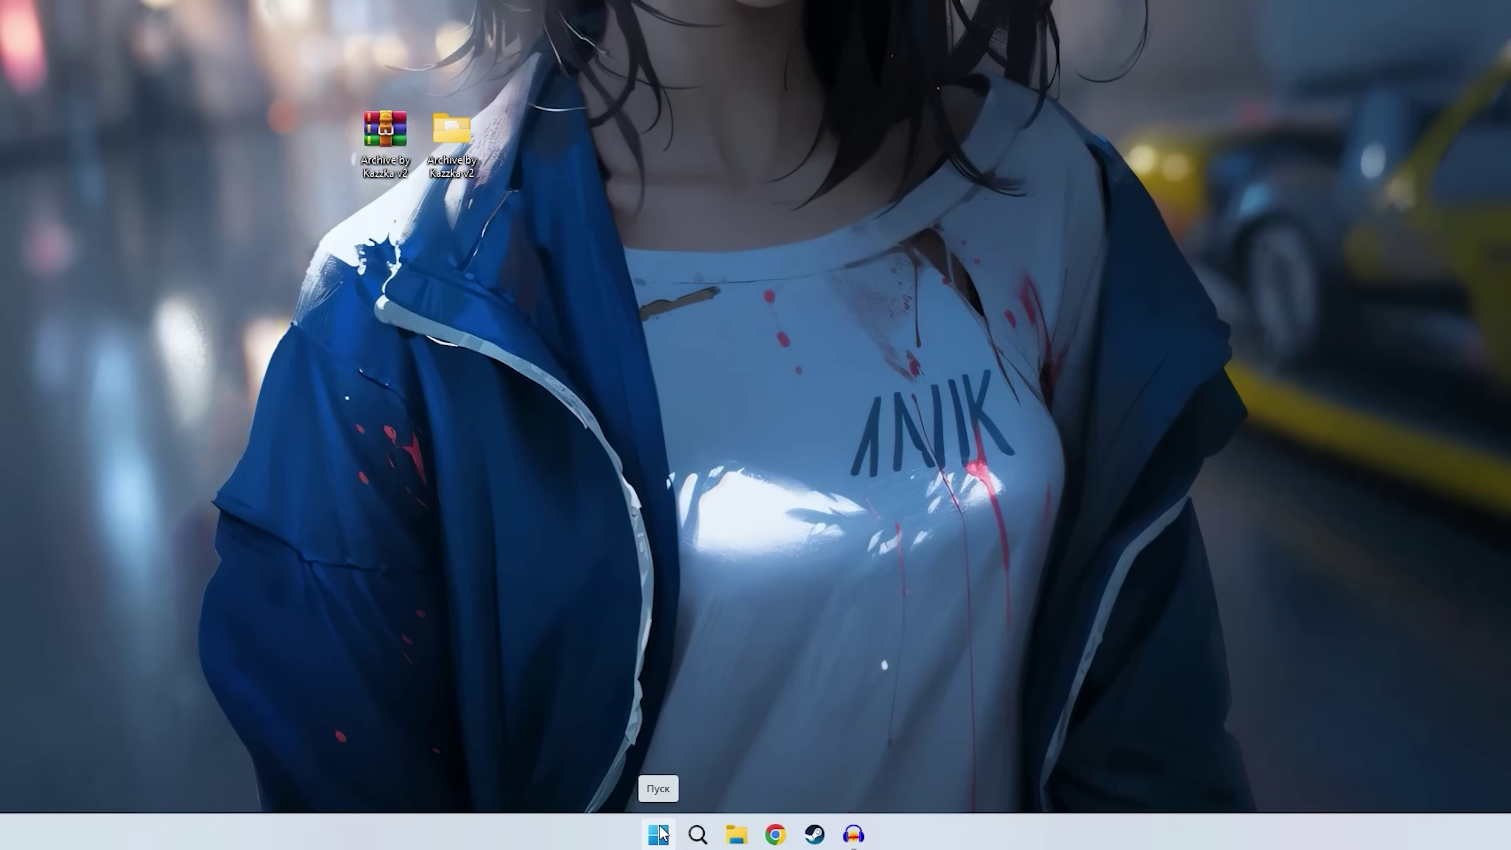
# Step: Open Device Manager, find «Высокоточный таймер событий» under «Системные устройства» and toggle the device's enabled state
pyautogui.rightClick(658, 835)
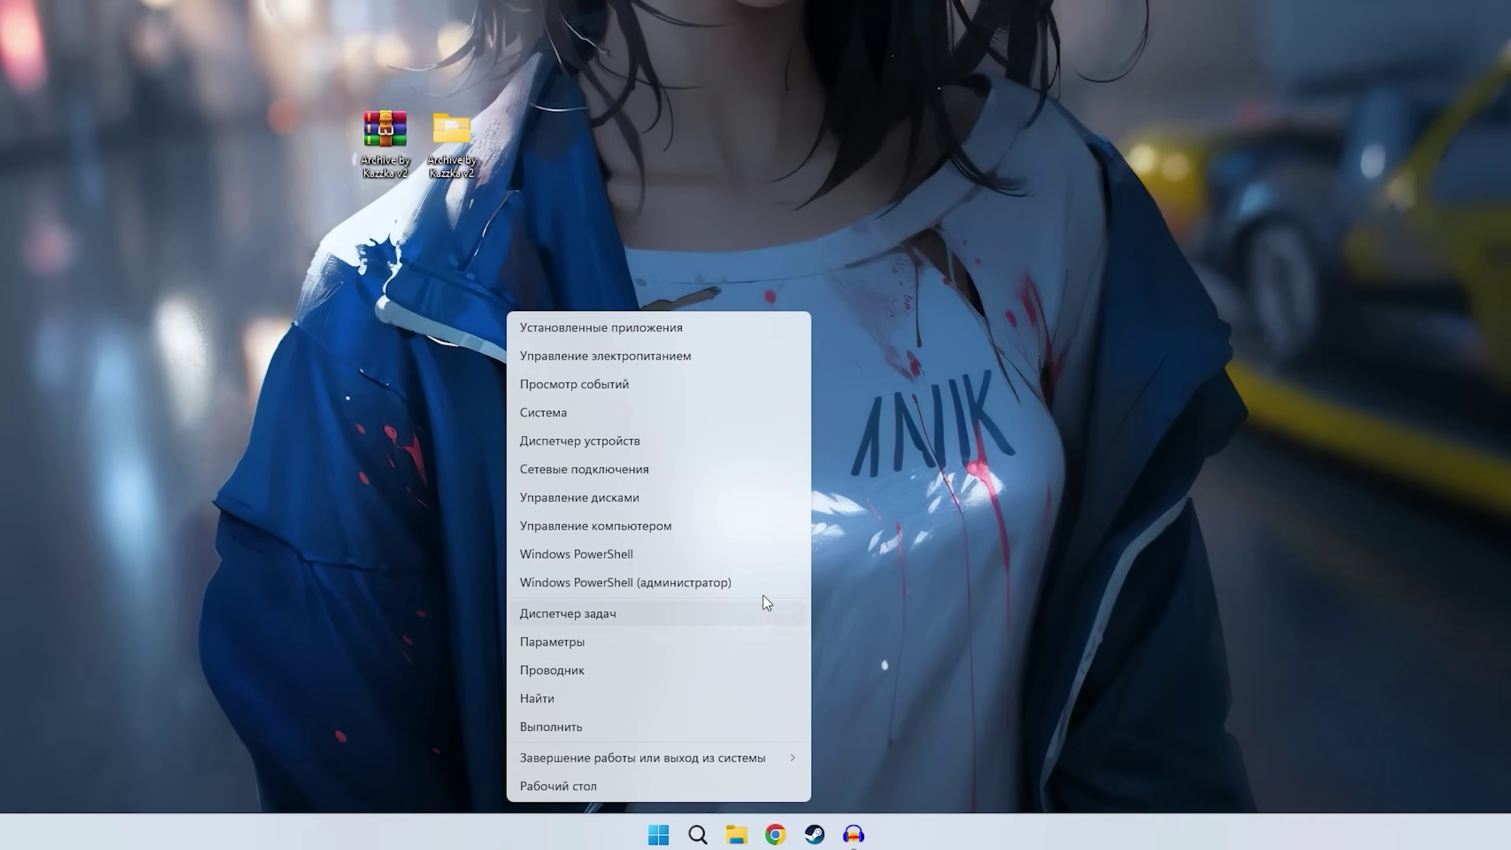
pyautogui.click(595, 440)
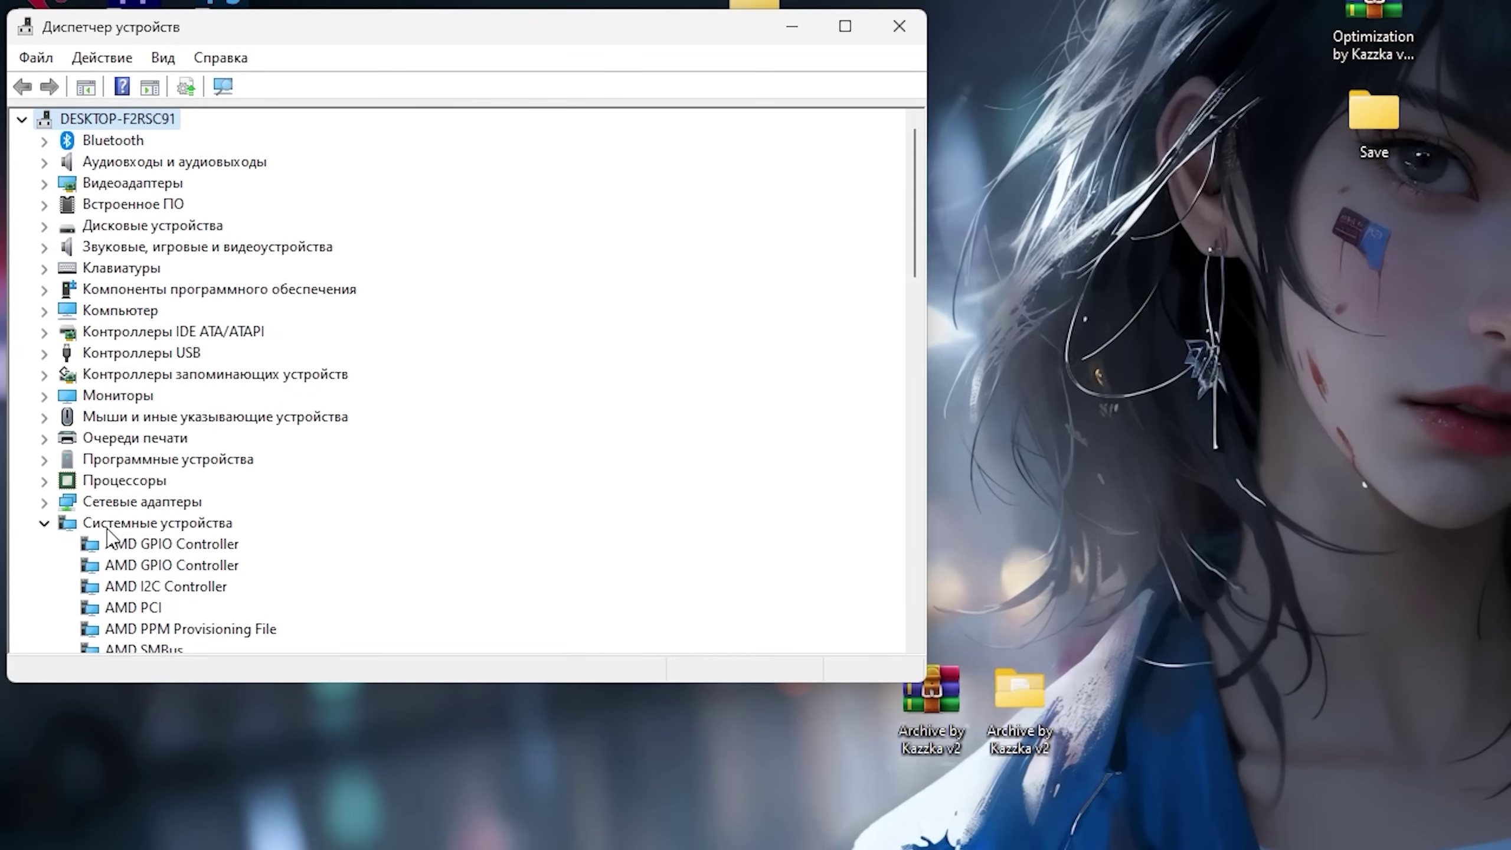
pyautogui.click(107, 528)
pyautogui.scroll(-4, 250, 521)
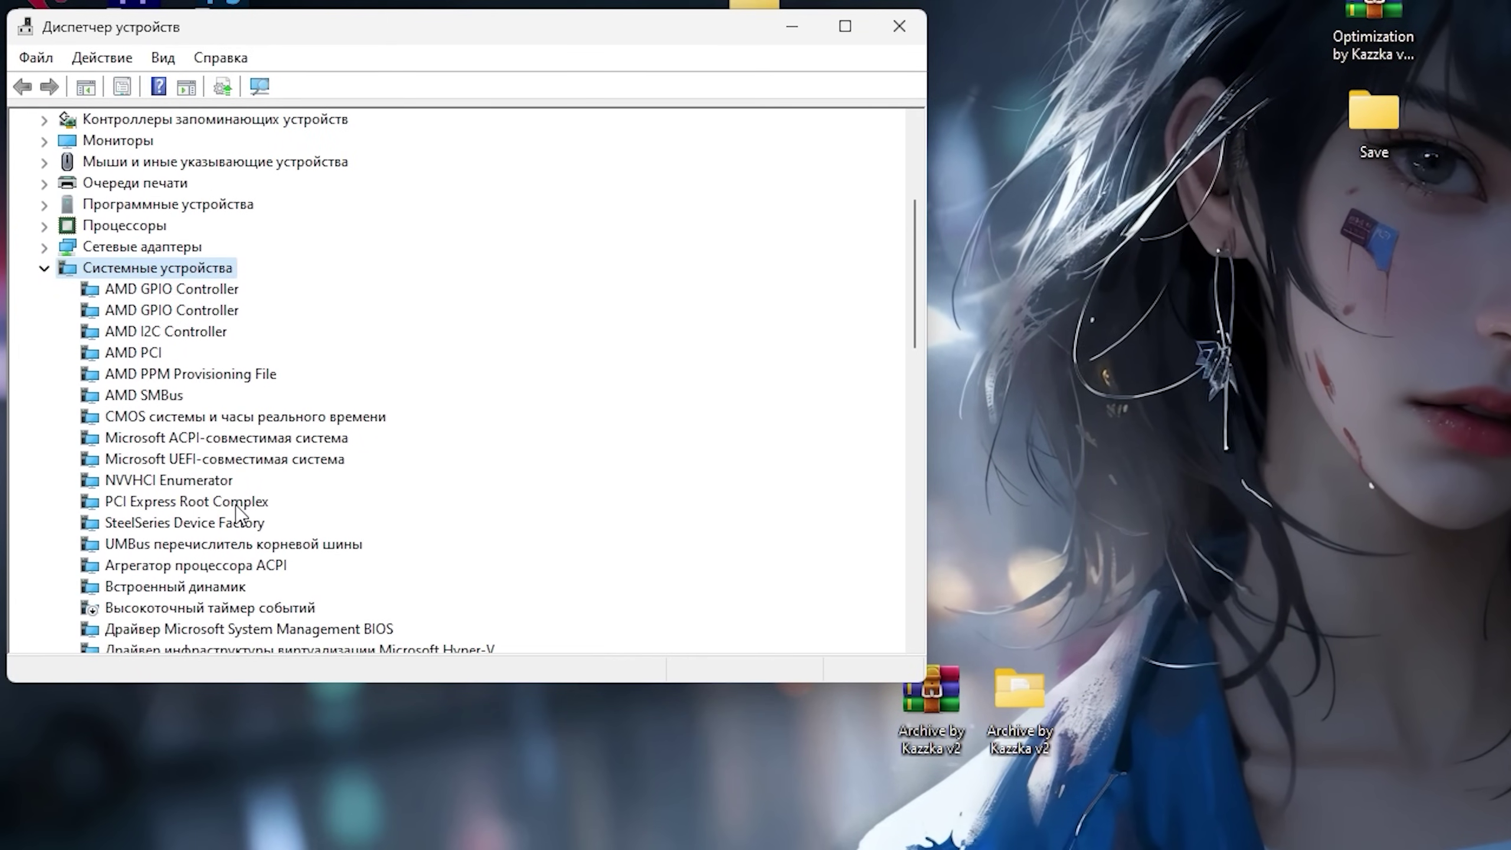
pyautogui.scroll(-2, 238, 513)
pyautogui.click(169, 483)
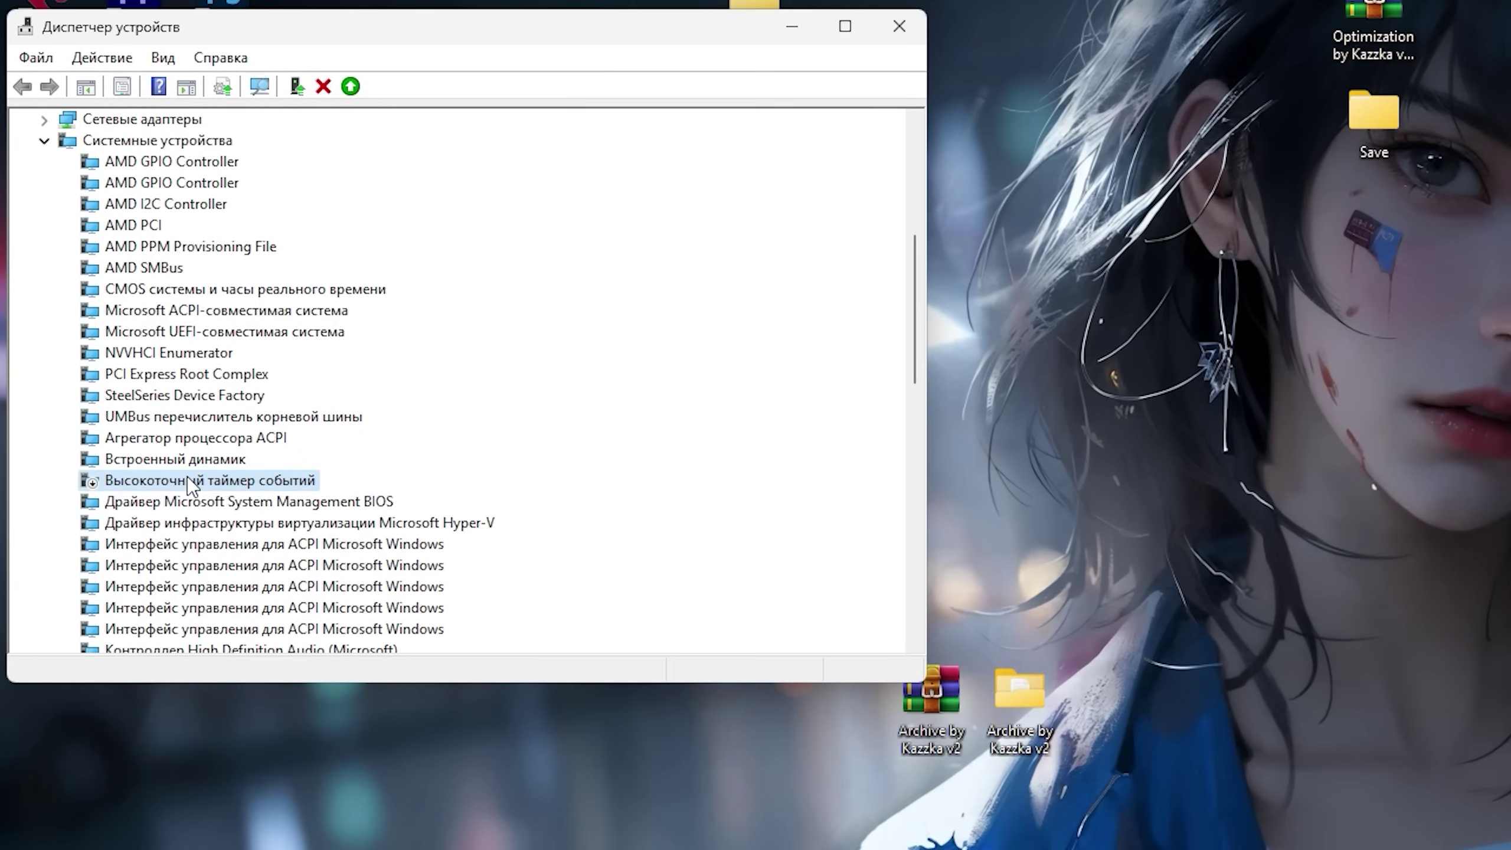
pyautogui.rightClick(188, 480)
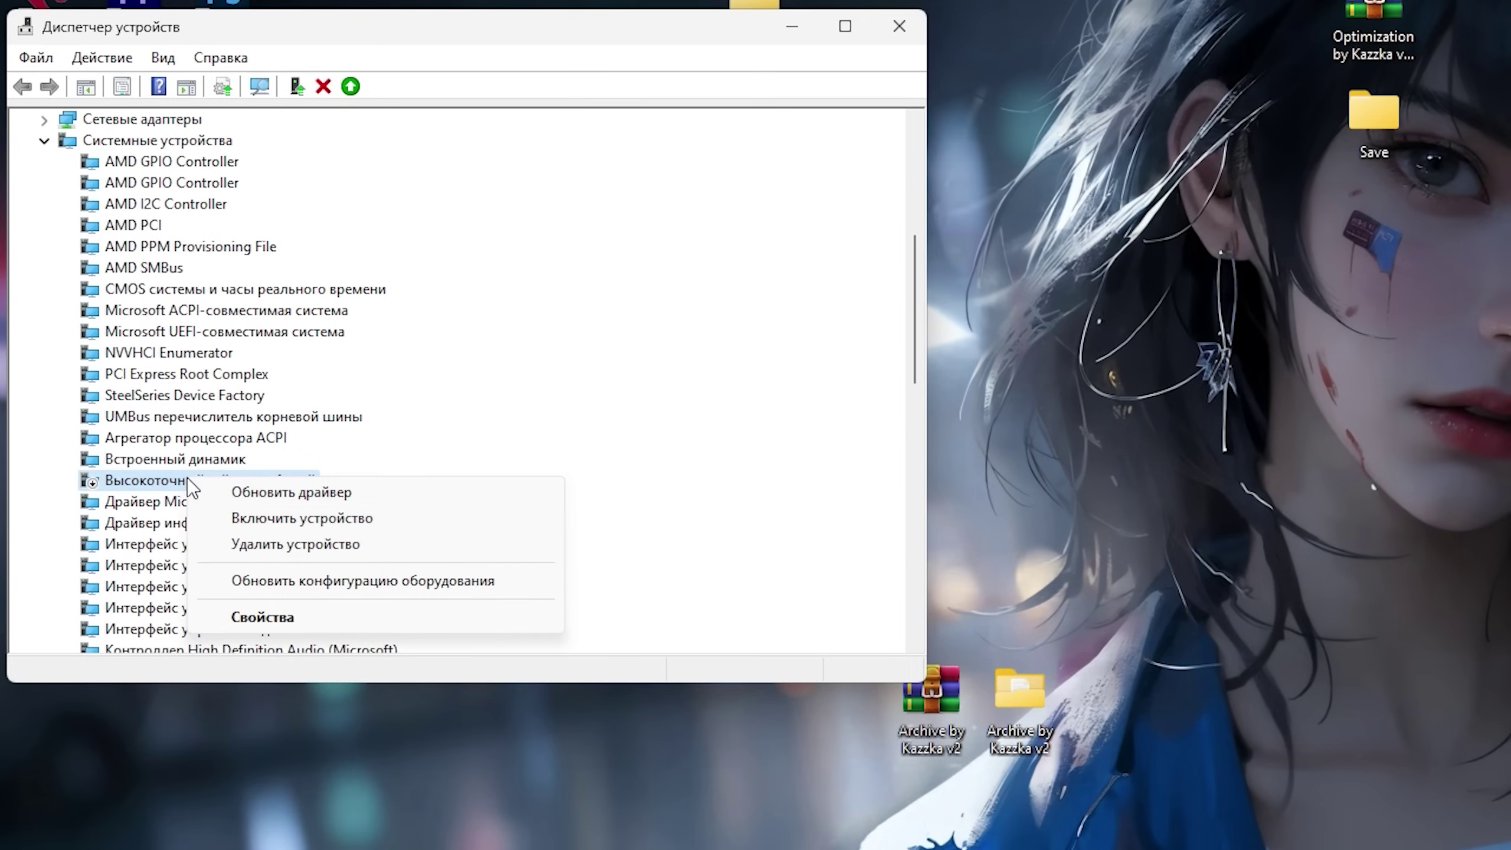
pyautogui.click(322, 518)
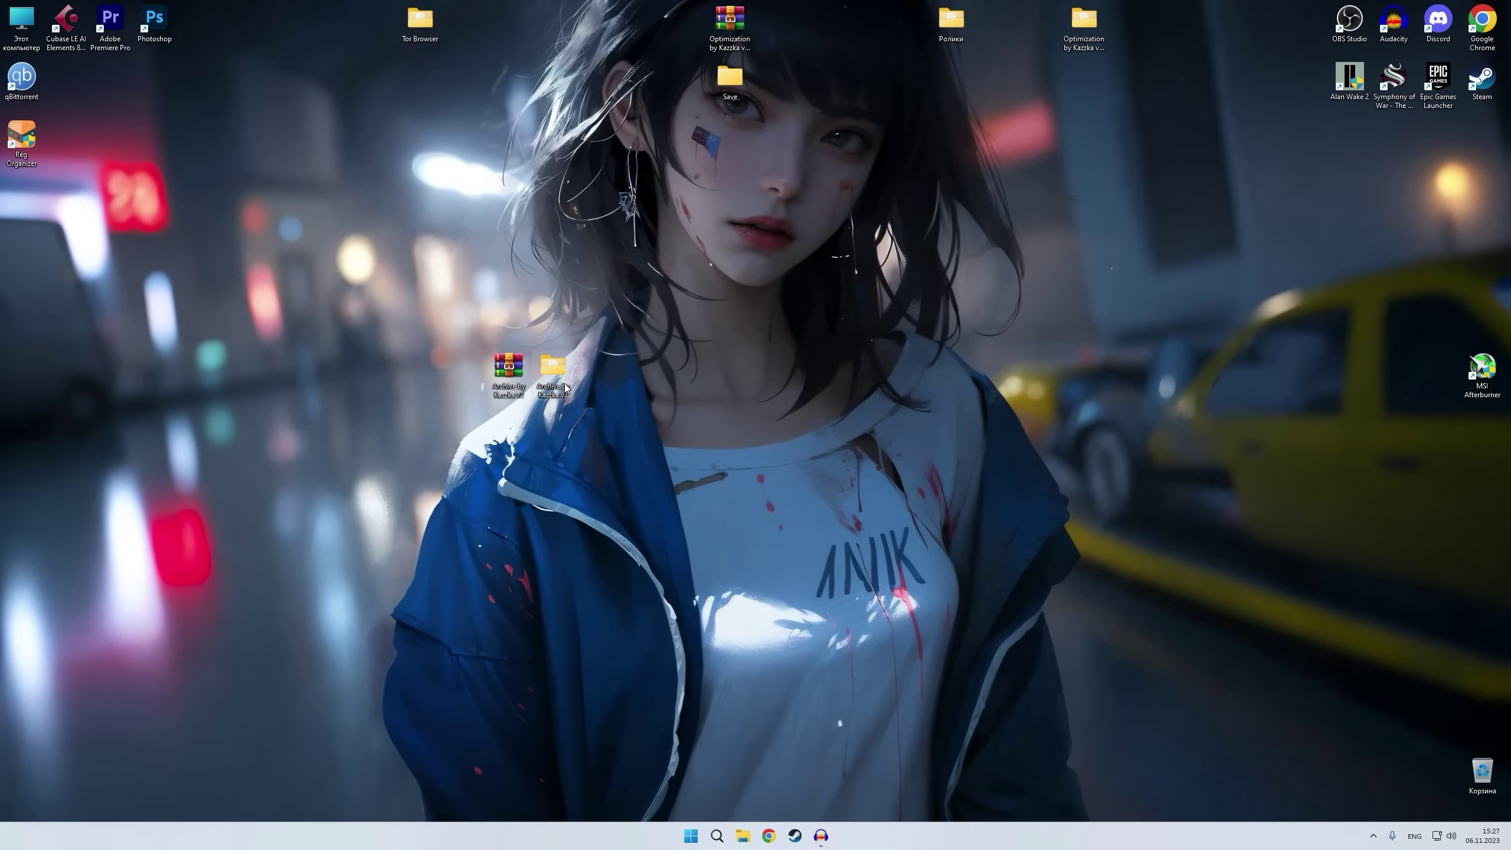
# Step: Open the nVidia Geforce folder inside «Настройка Видеокарты» of the Archive by Kazzka v2 folder on the desktop
pyautogui.doubleClick(565, 388)
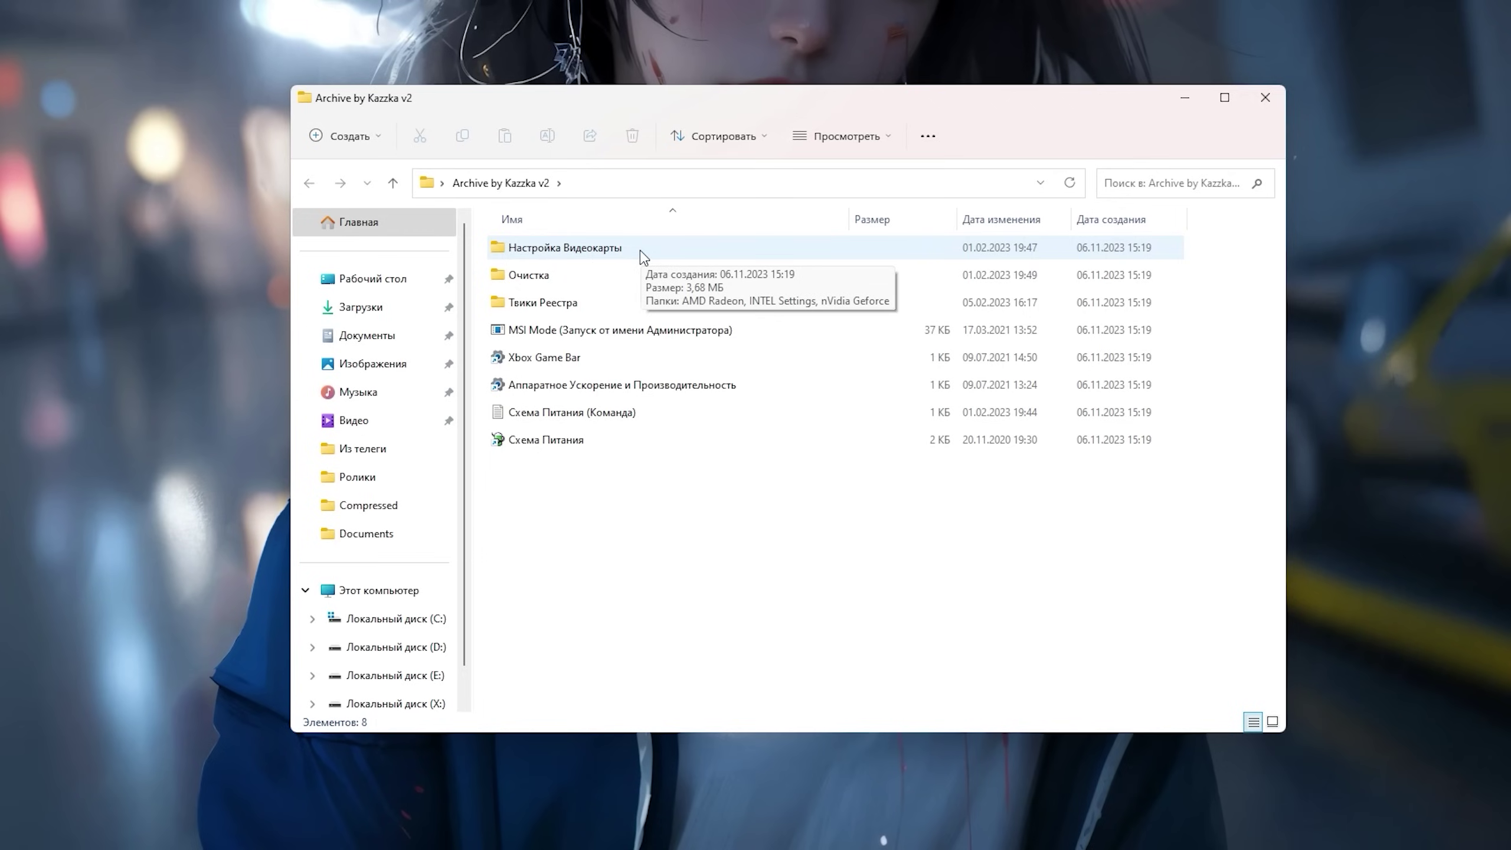
pyautogui.doubleClick(690, 346)
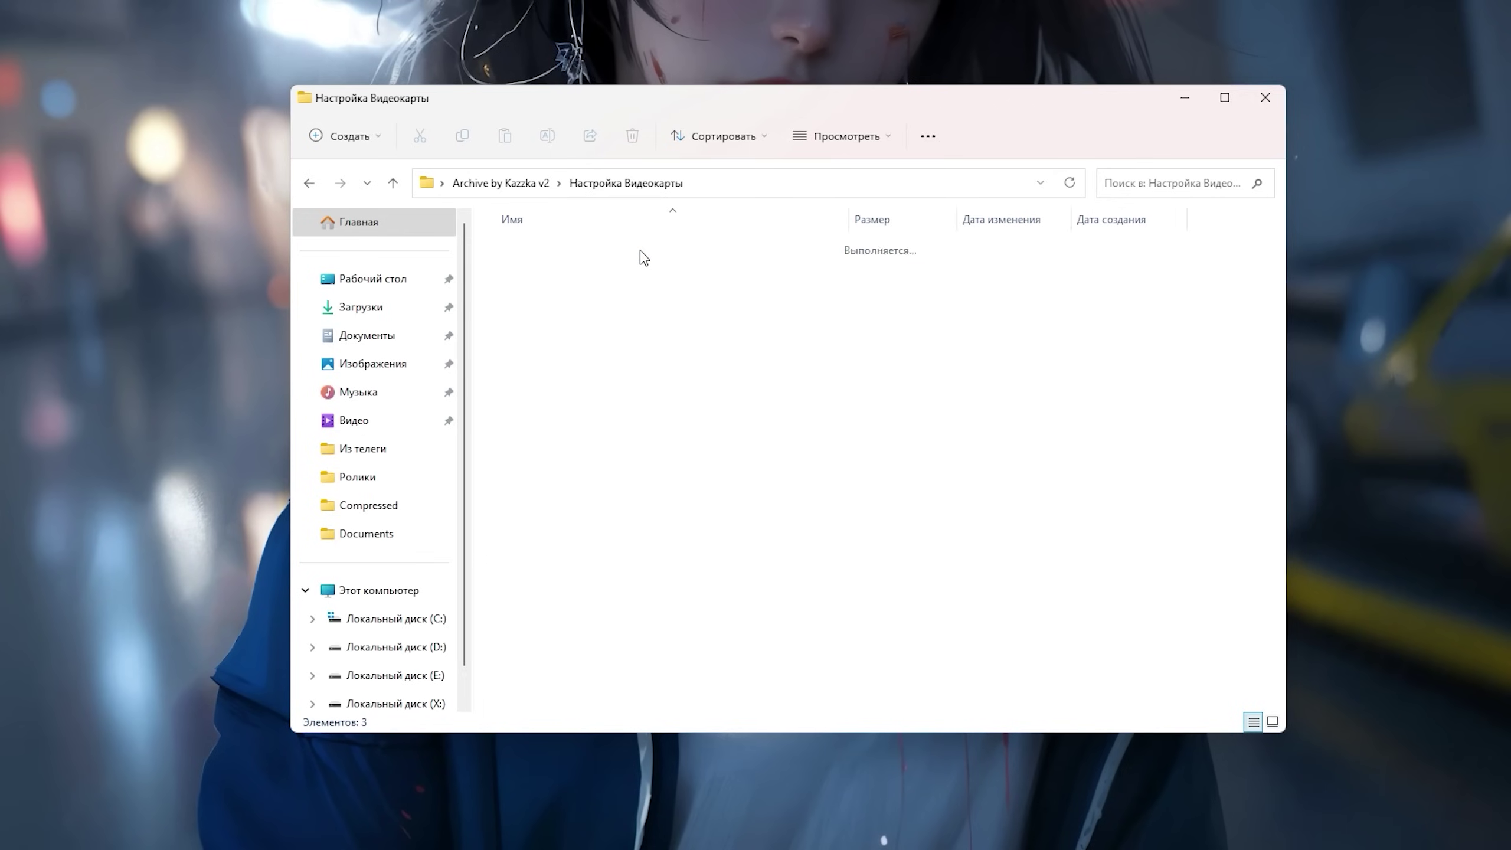
pyautogui.moveTo(552, 391); pyautogui.dragTo(550, 240)
pyautogui.click(577, 385)
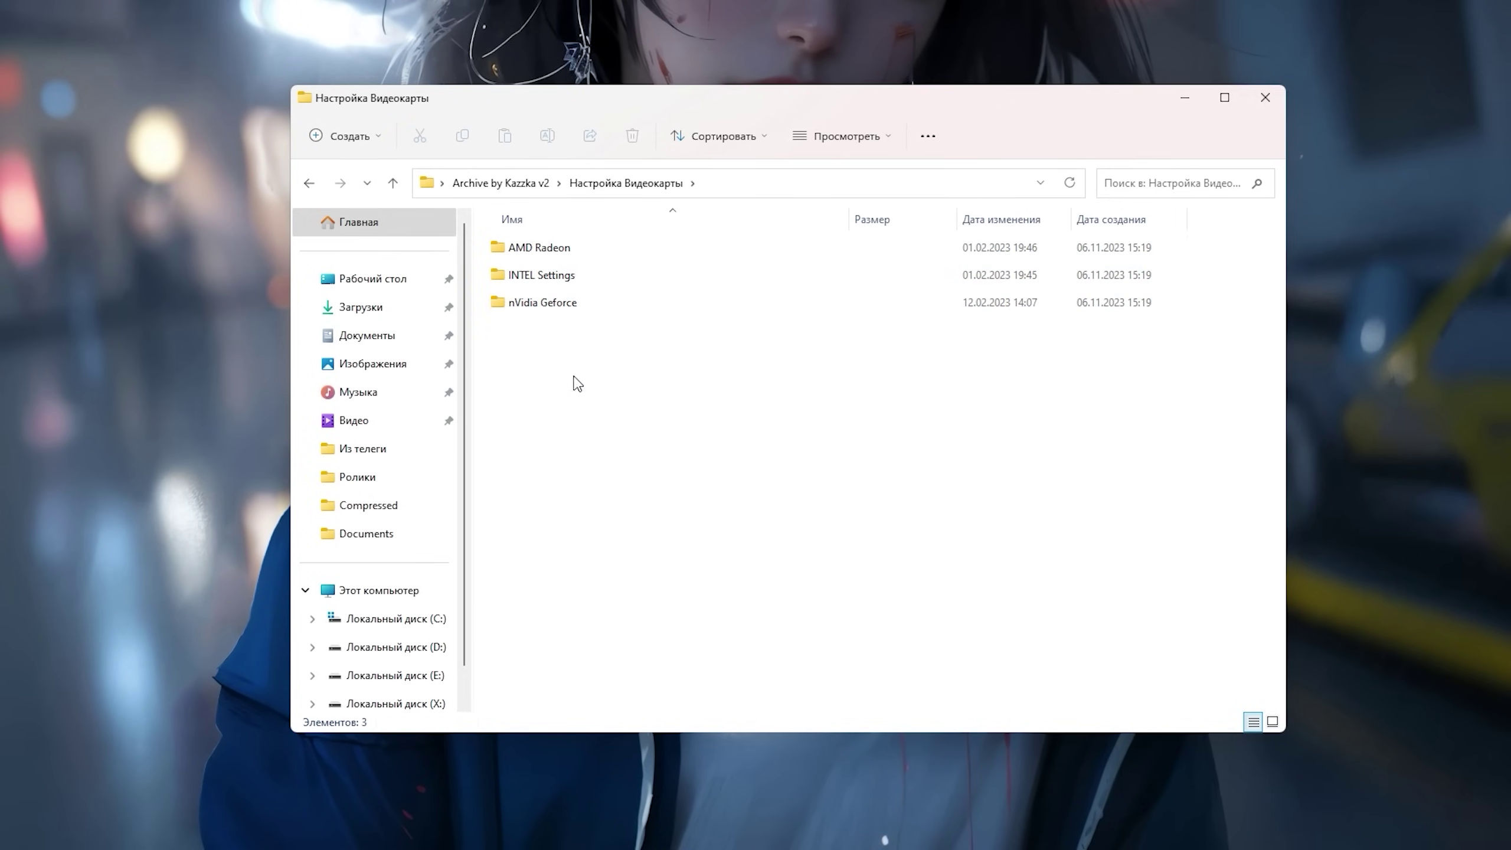
pyautogui.click(548, 253)
pyautogui.click(558, 277)
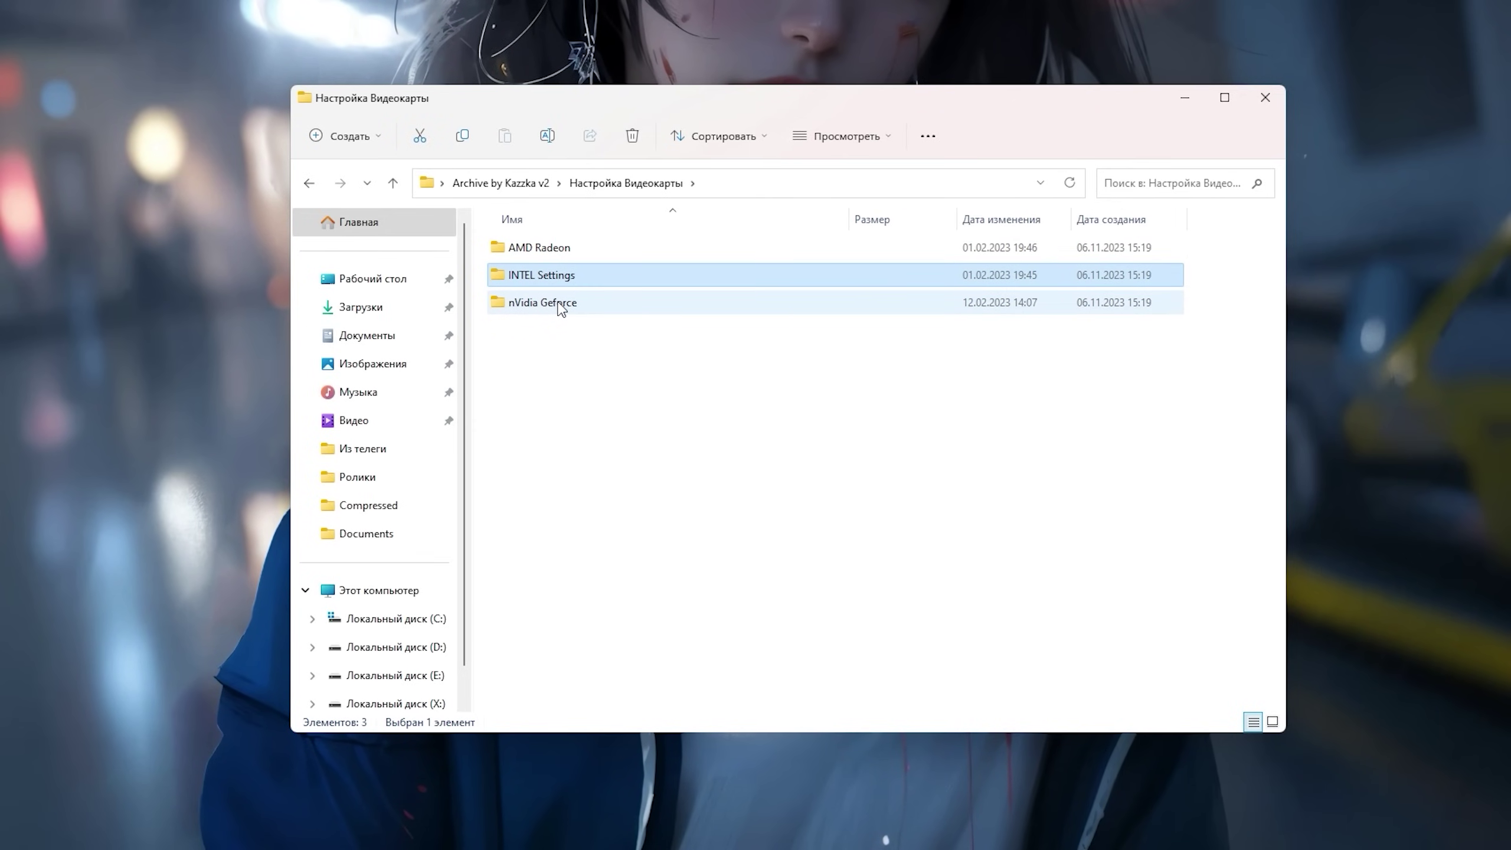
pyautogui.click(559, 304)
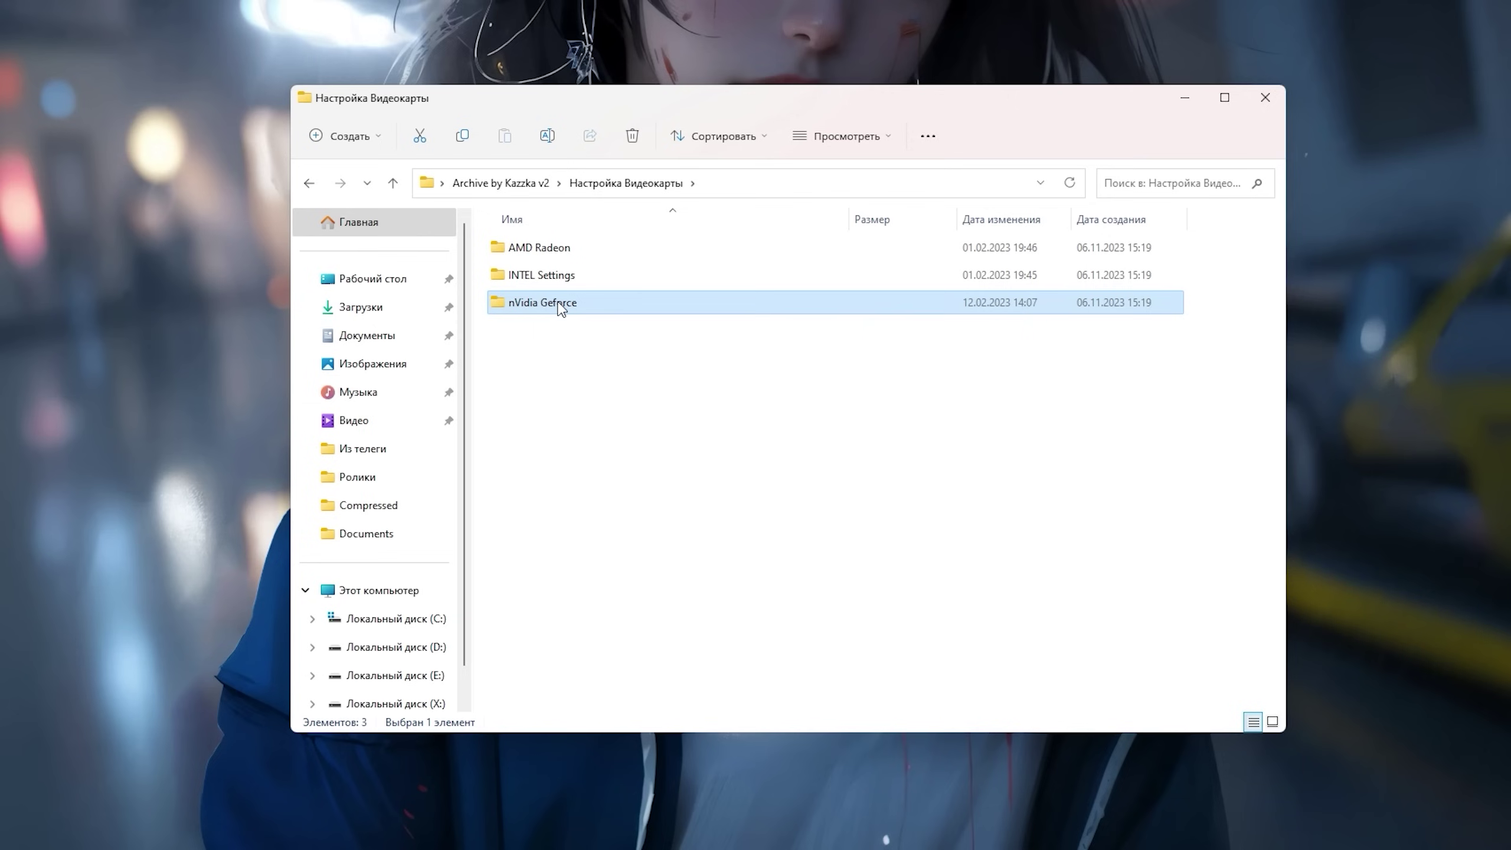
pyautogui.doubleClick(561, 305)
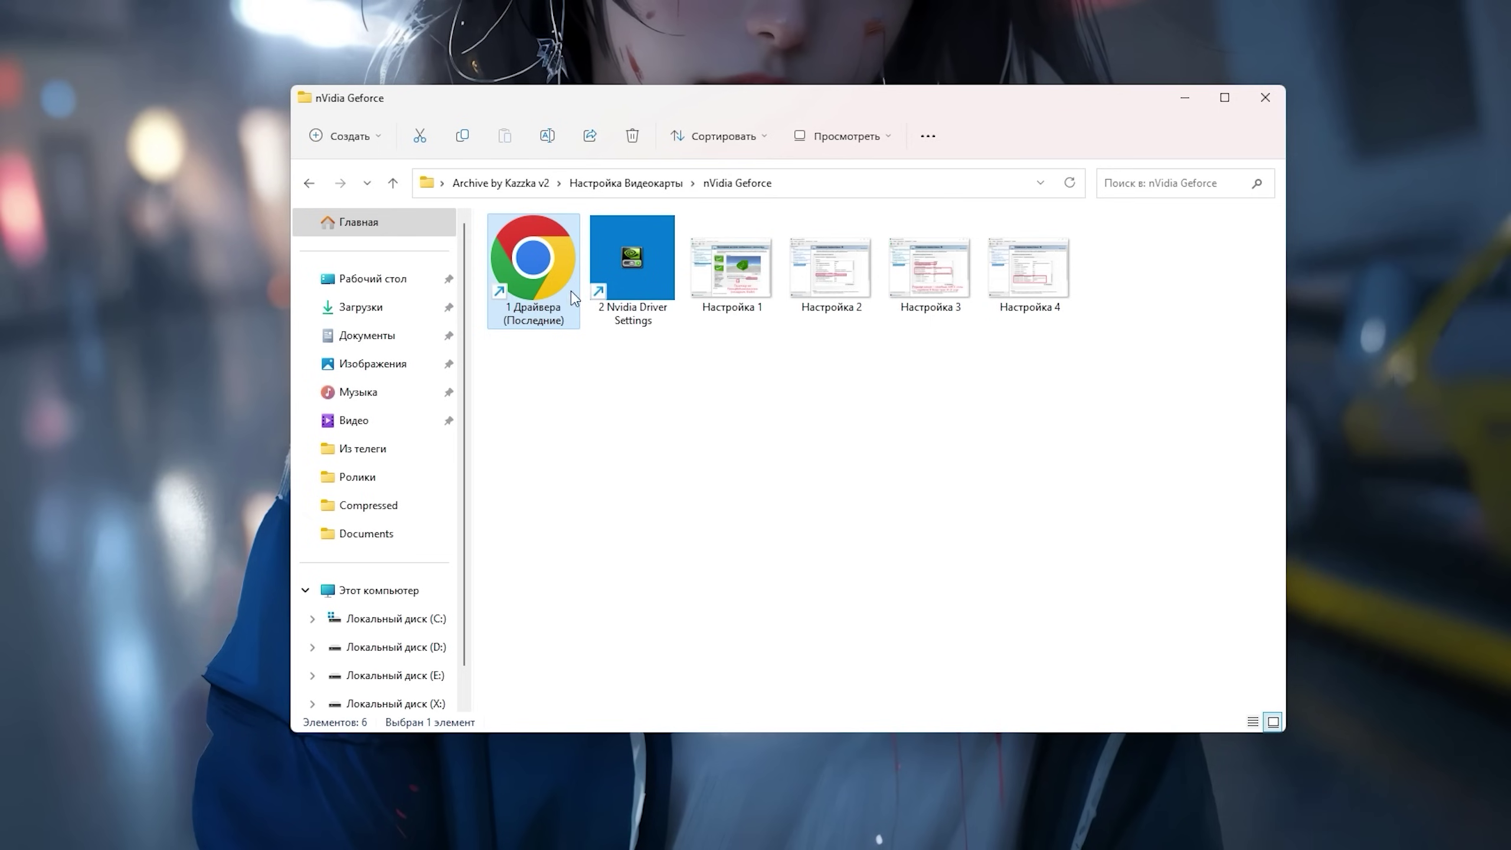
# Step: Launch the NVIDIA Control Panel through «2 Nvidia Driver Settings» and select the reference images Настройка 1 to Настройка 4
pyautogui.hotkey('ctrl', 'space')
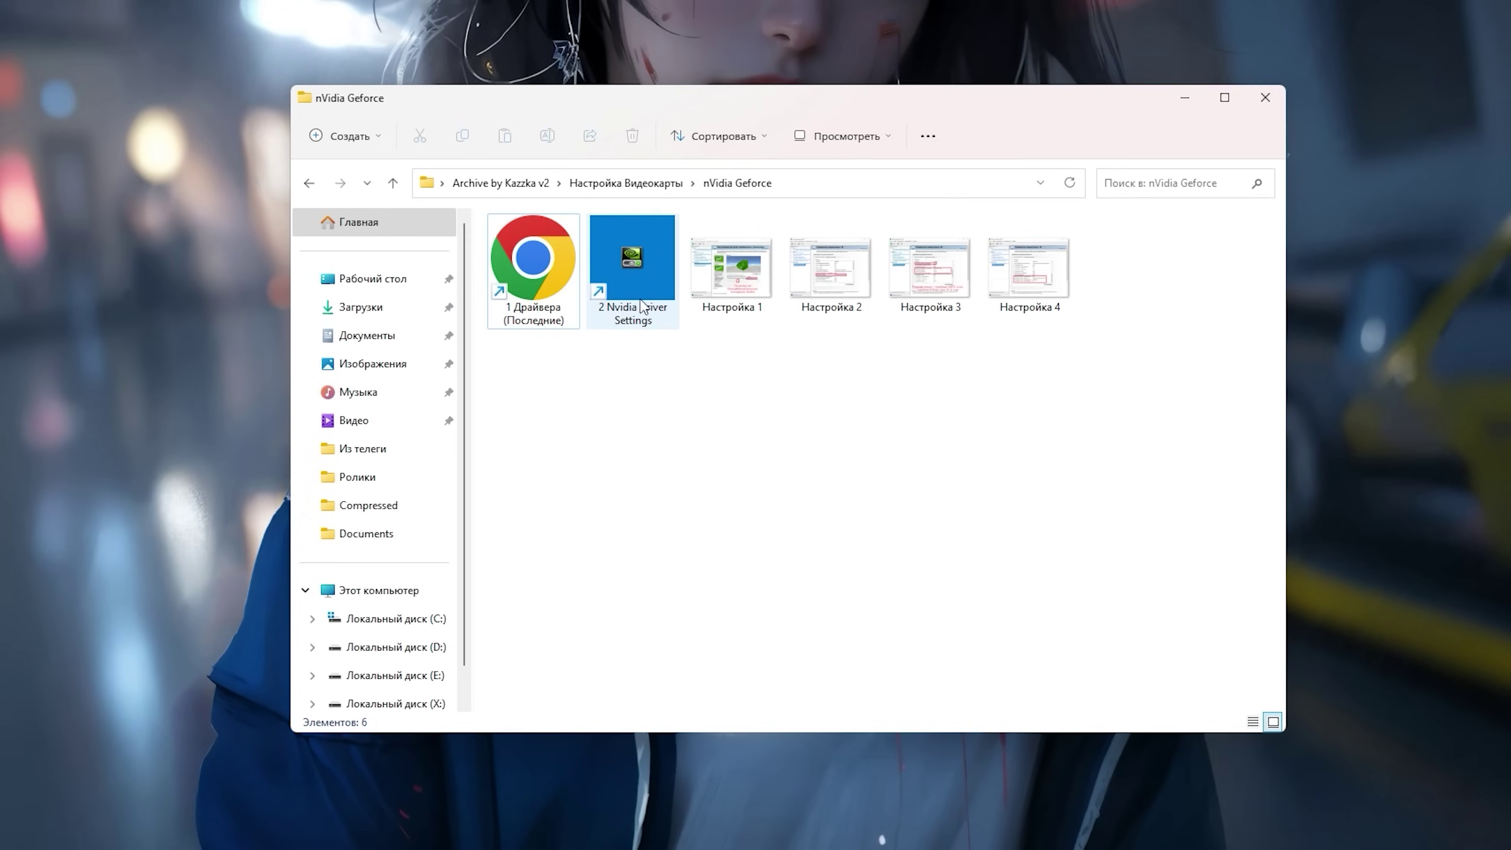
pyautogui.doubleClick(638, 291)
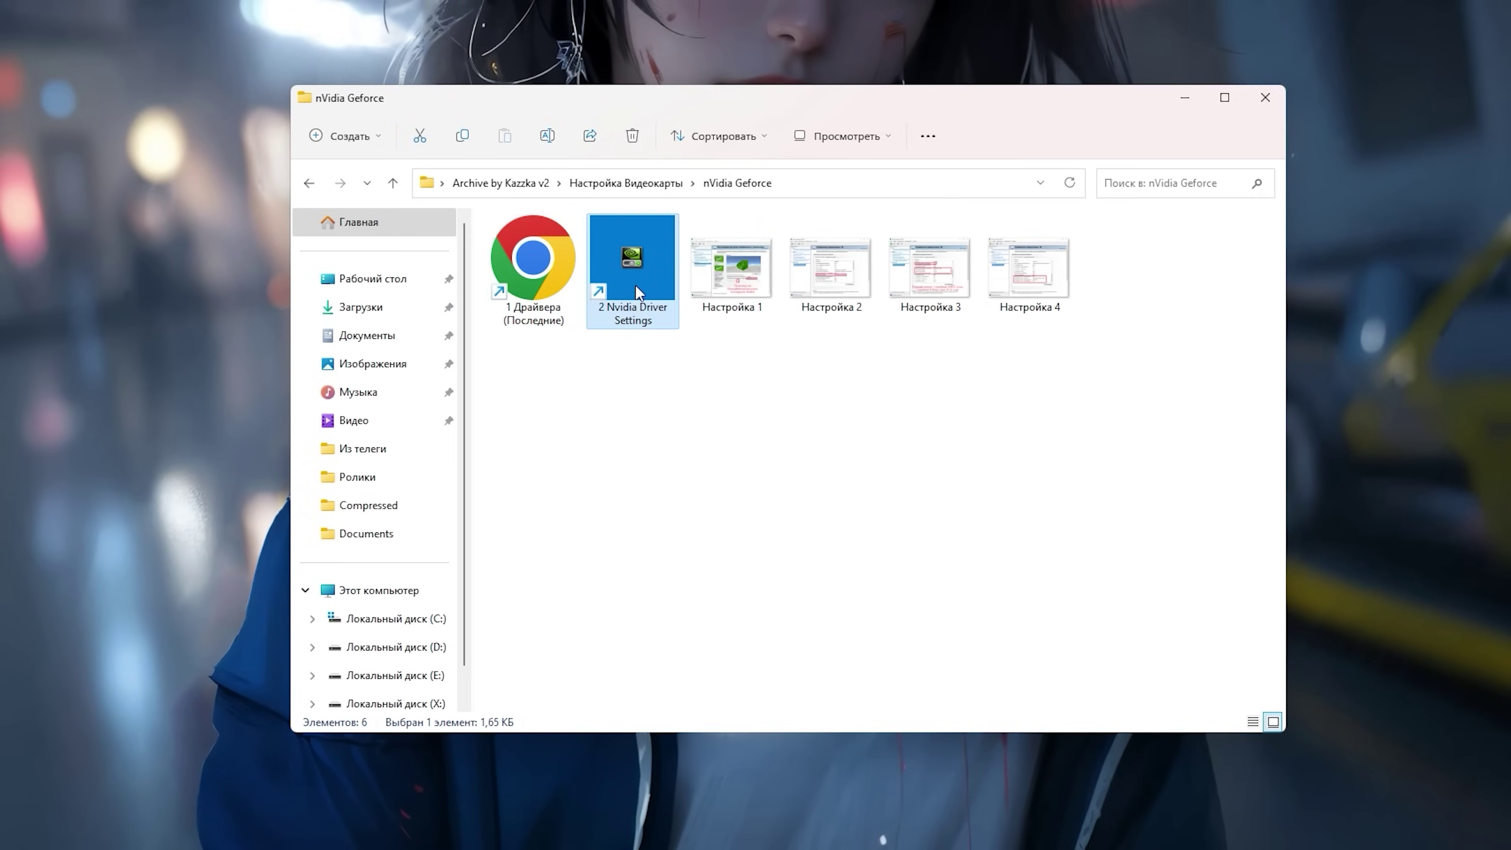
pyautogui.moveTo(725, 361); pyautogui.dragTo(1146, 250)
pyautogui.moveTo(1502, 481); pyautogui.dragTo(1502, 481)
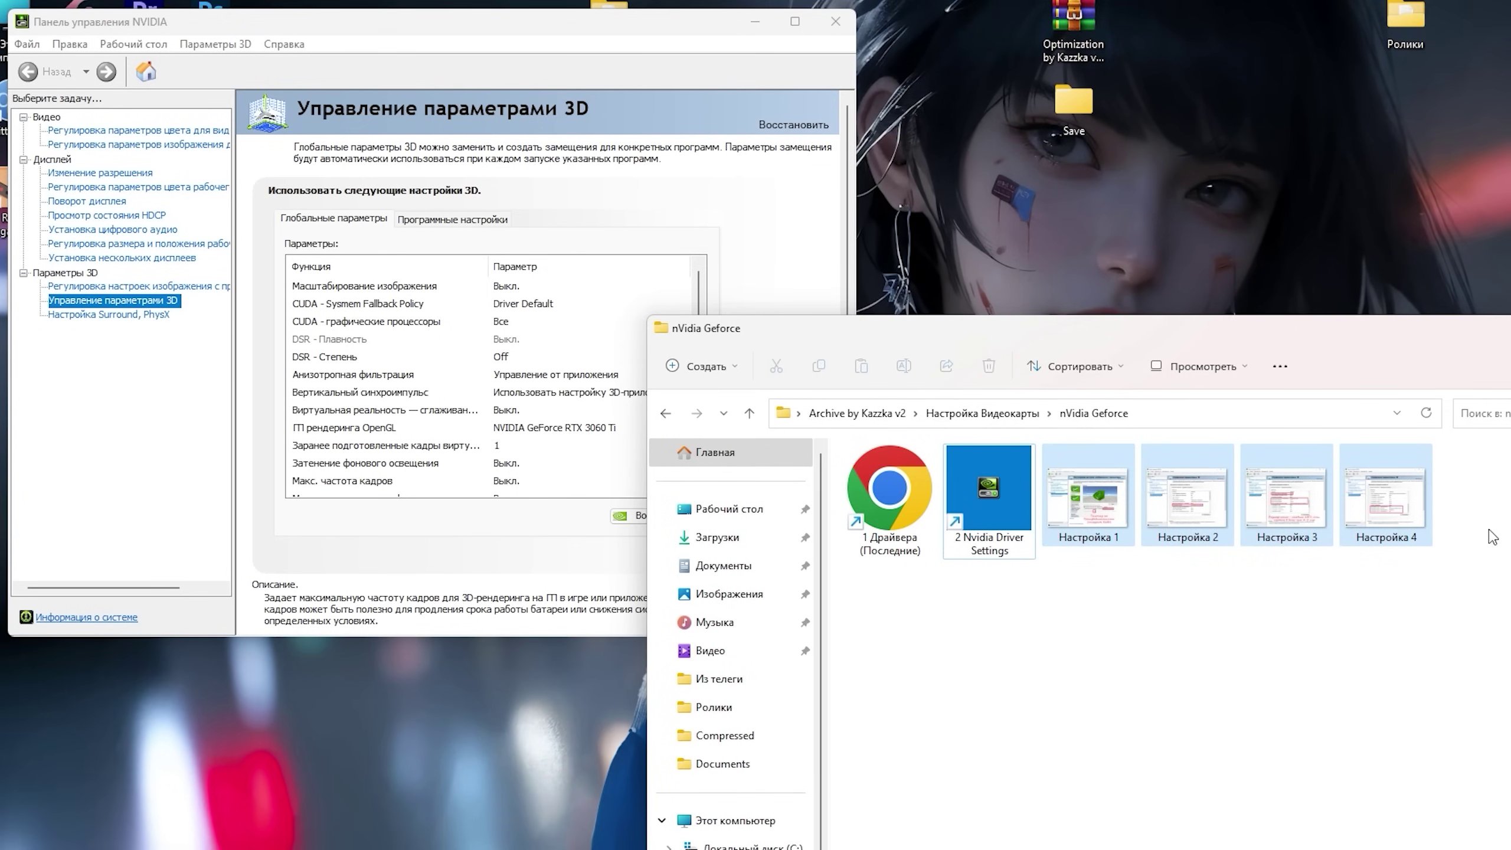
# Step: Examine the available options for CUDA - Sysmem Fallback Policy in the global 3D settings, leaving Driver Default selected
pyautogui.click(423, 329)
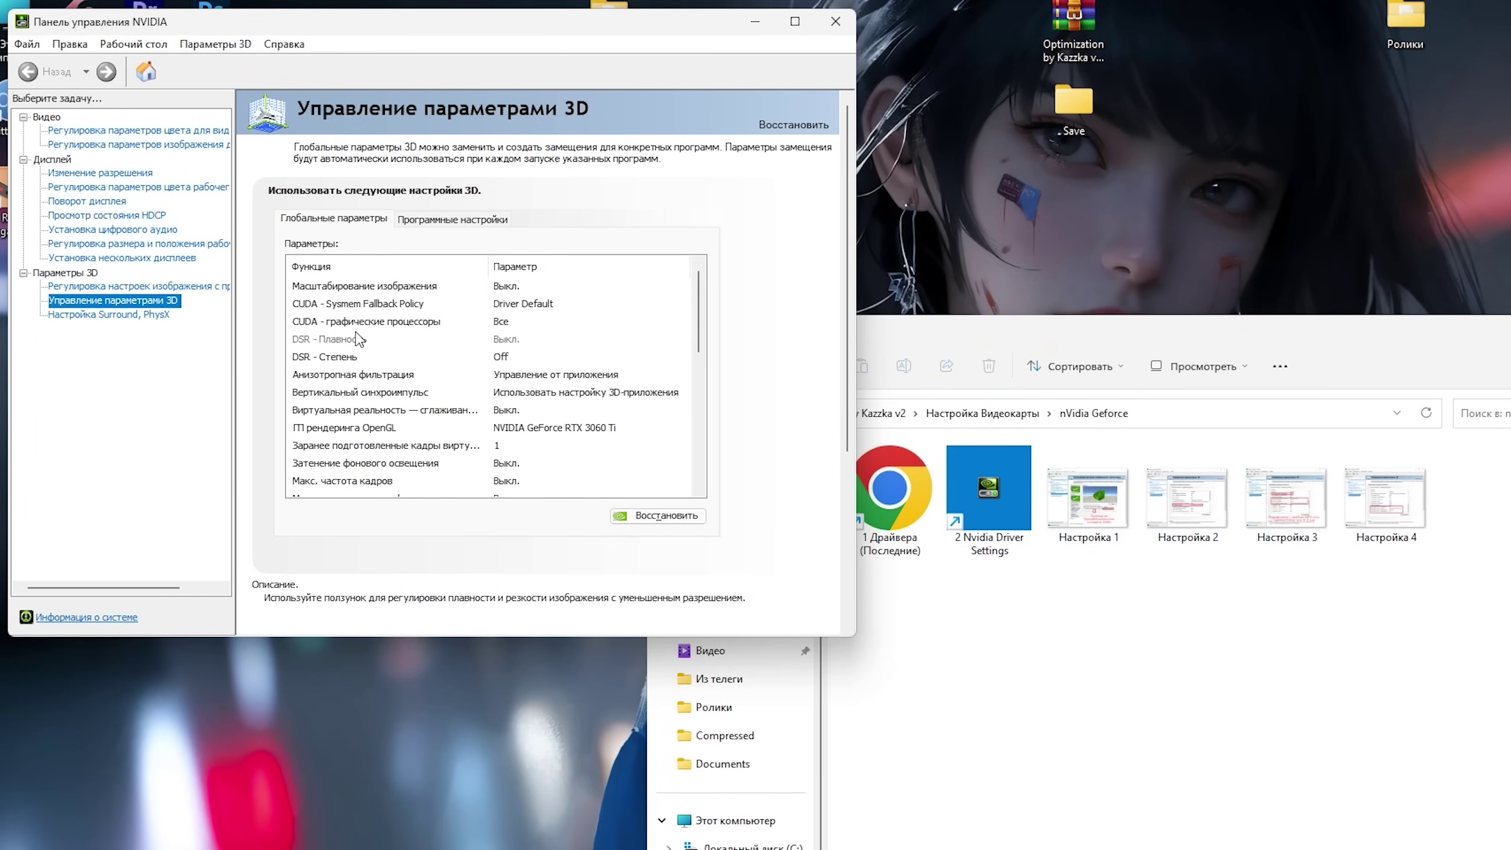
pyautogui.click(566, 306)
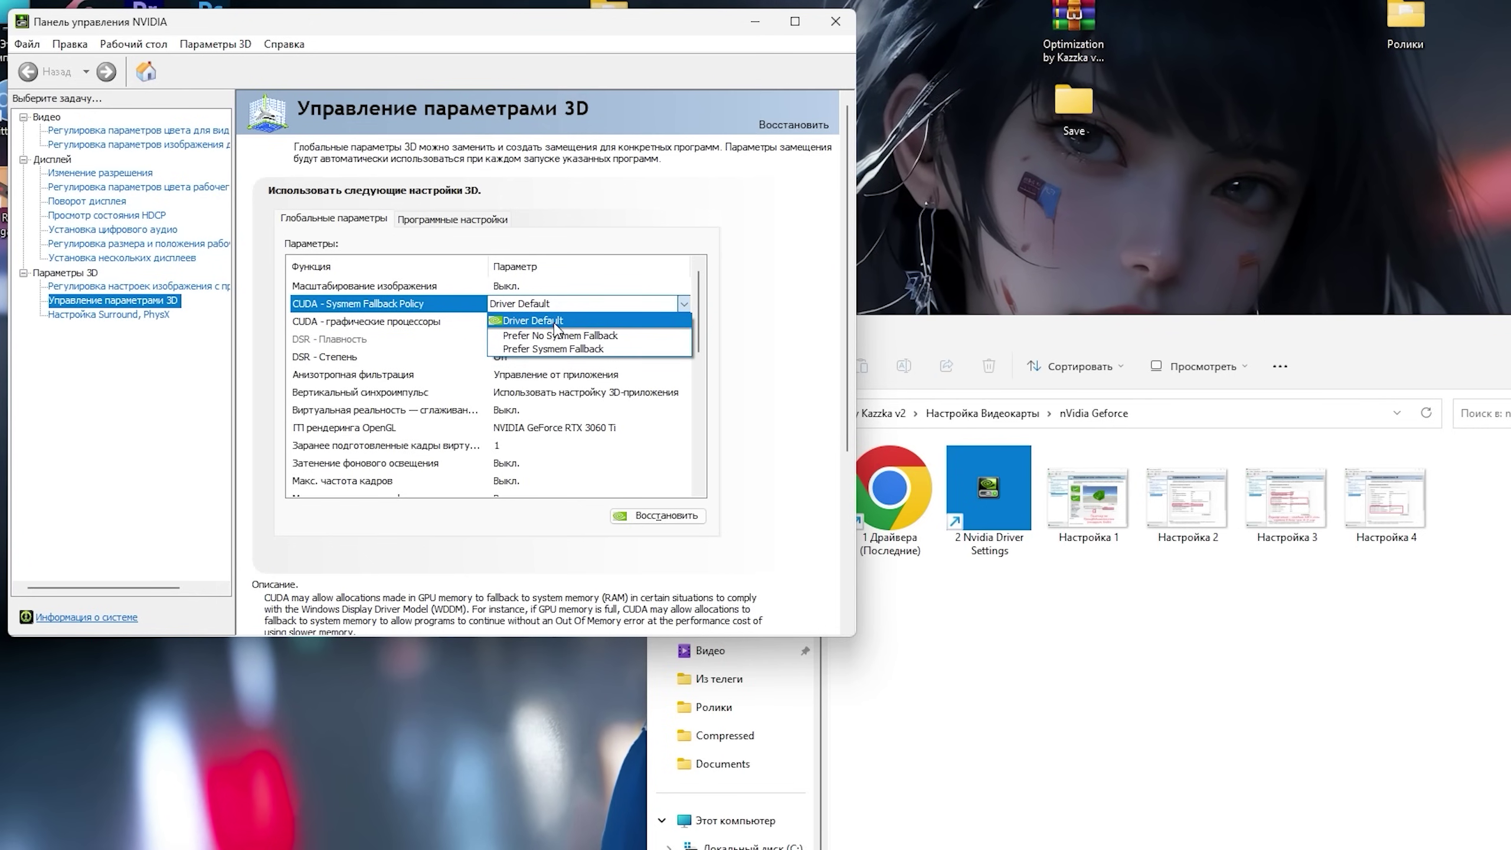
pyautogui.click(780, 331)
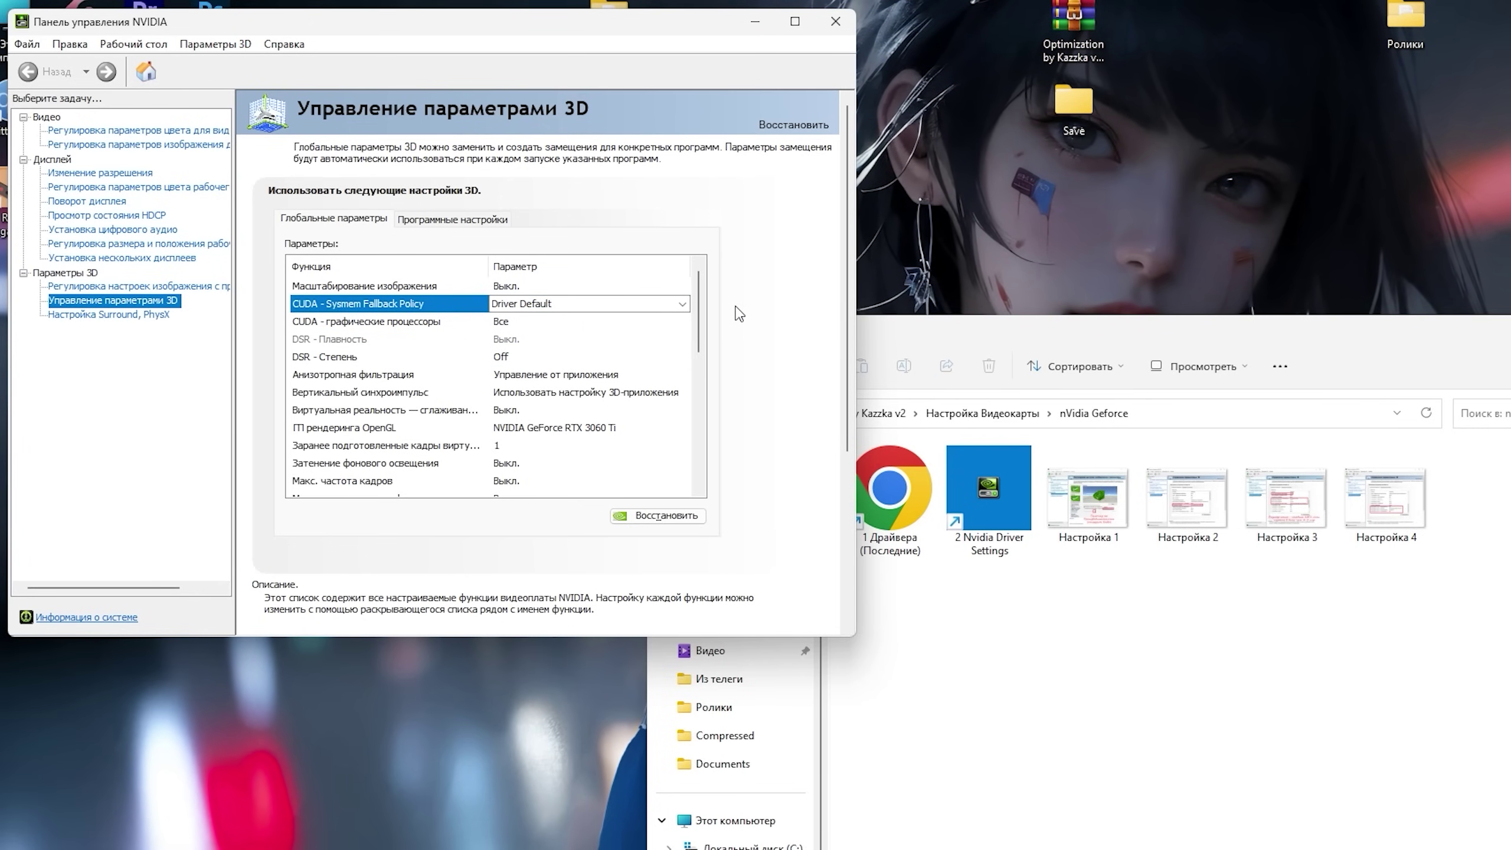
# Step: Add FortniteClient-Win64-Shipping from D:\Games\Epic Games\Games\Fortnite\FortniteGame\Binaries\Win64 to the program-specific 3D settings
pyautogui.click(465, 220)
pyautogui.click(417, 264)
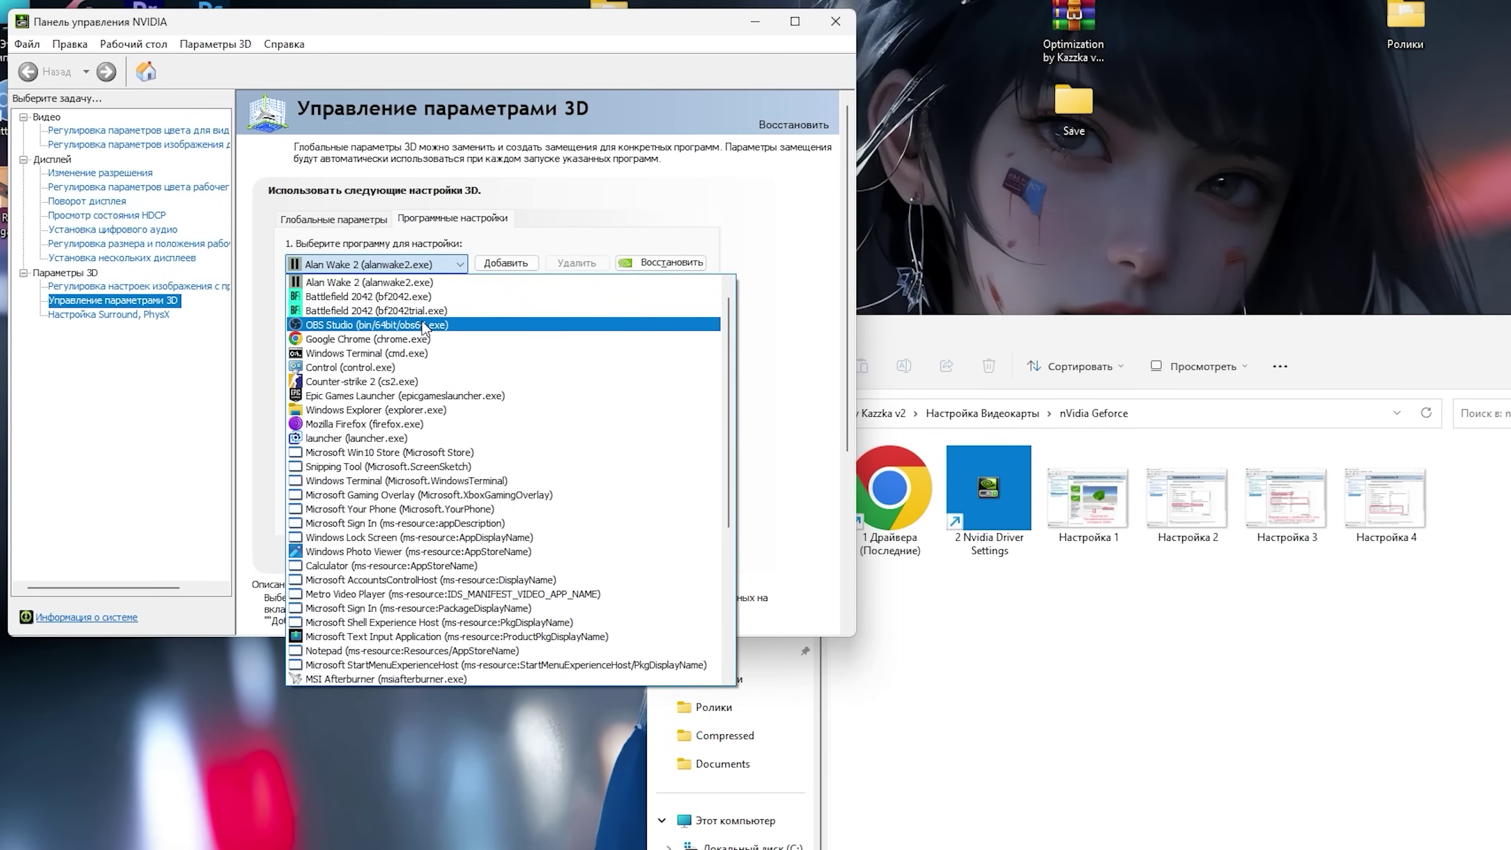
pyautogui.click(789, 324)
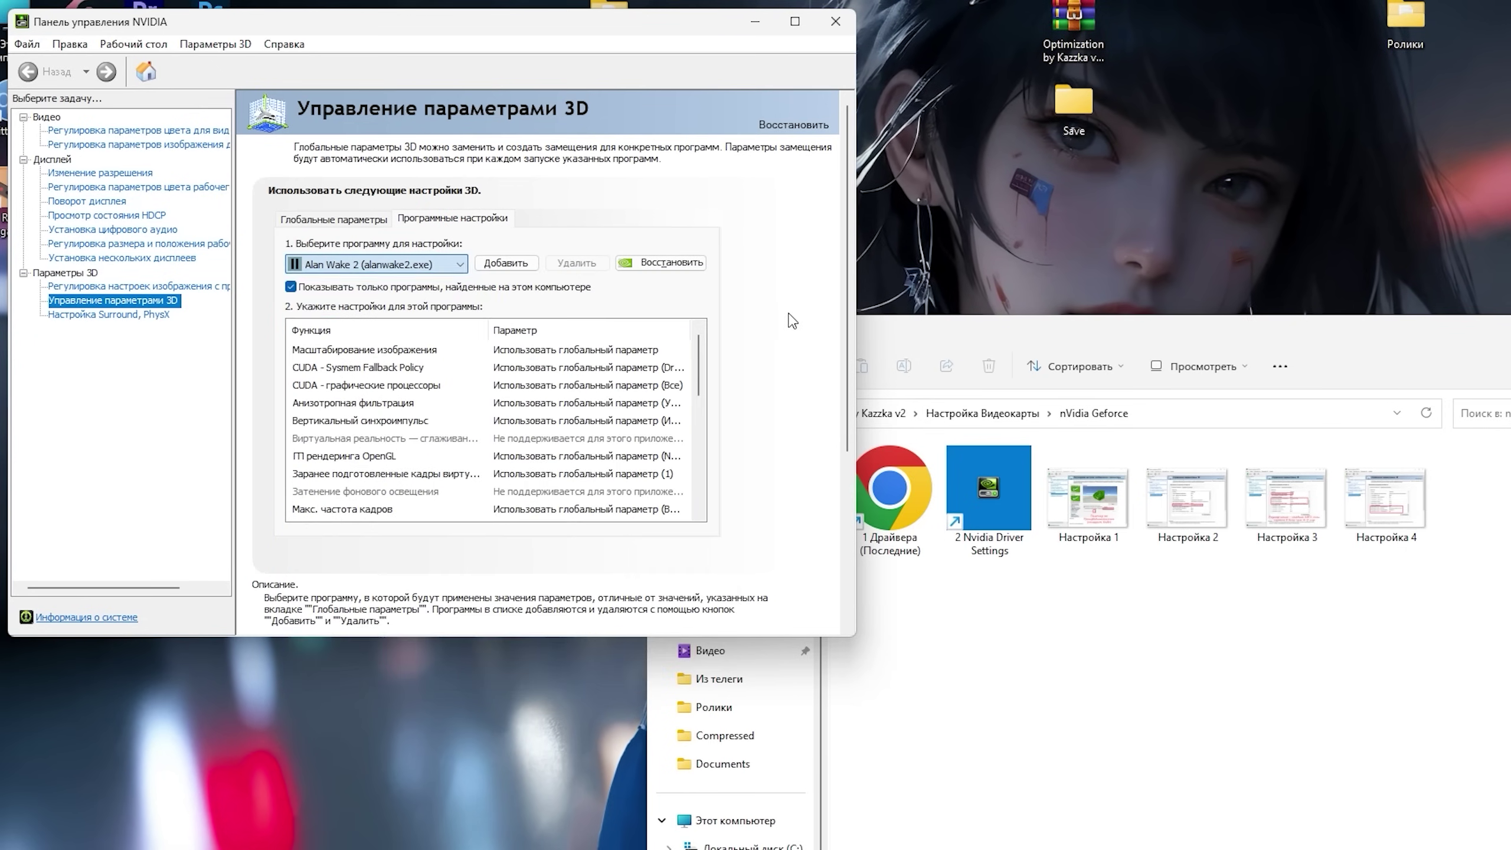
pyautogui.click(506, 262)
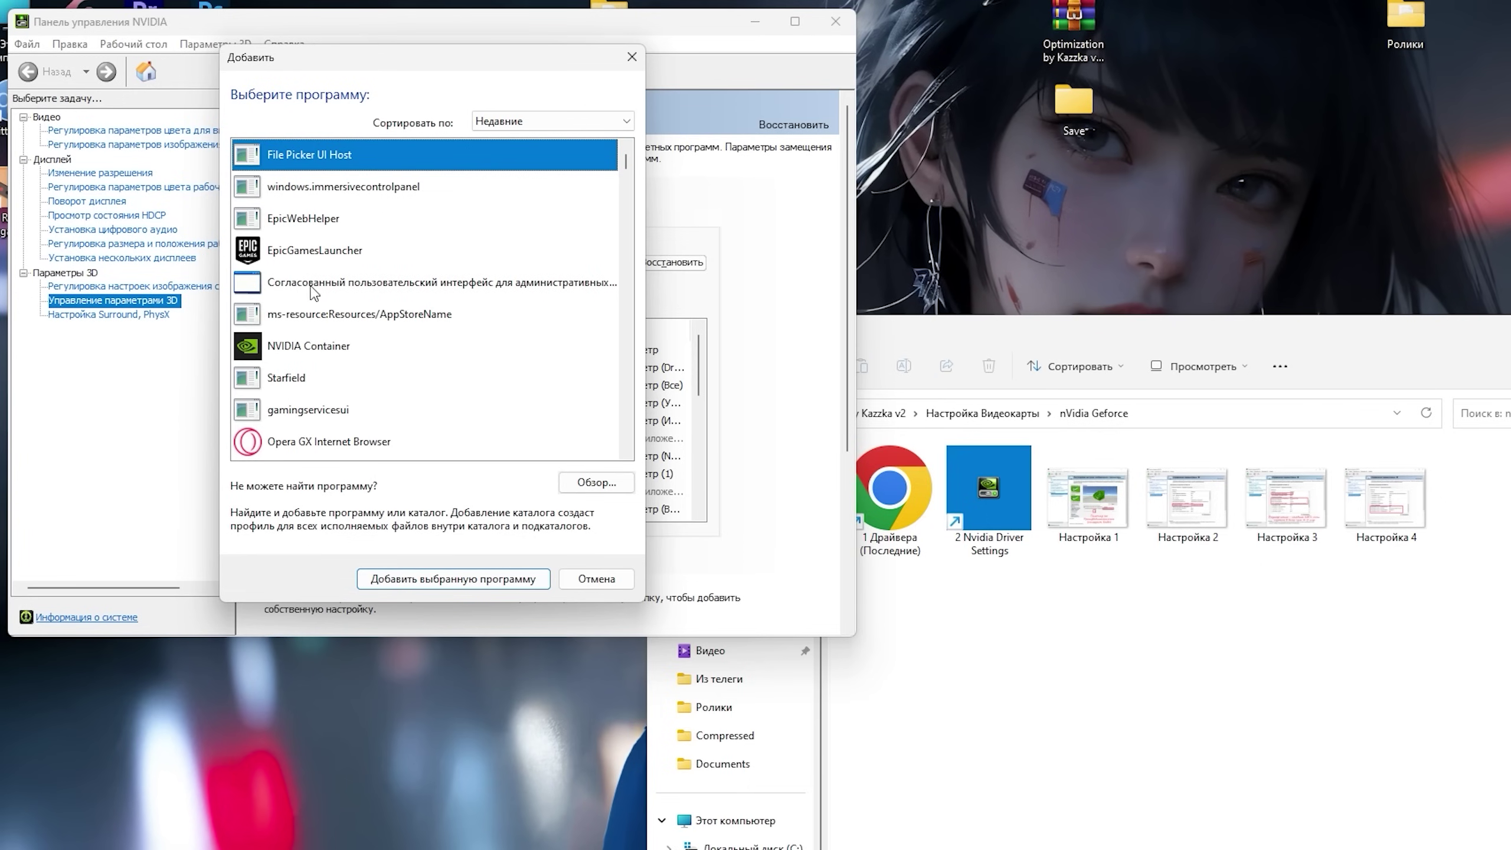
pyautogui.click(595, 483)
pyautogui.click(694, 153)
pyautogui.write('D:\\Games\\Epic Games\\Games\\Fortnite\\FortniteGame\\Binaries\\Win64')
pyautogui.press('Return')
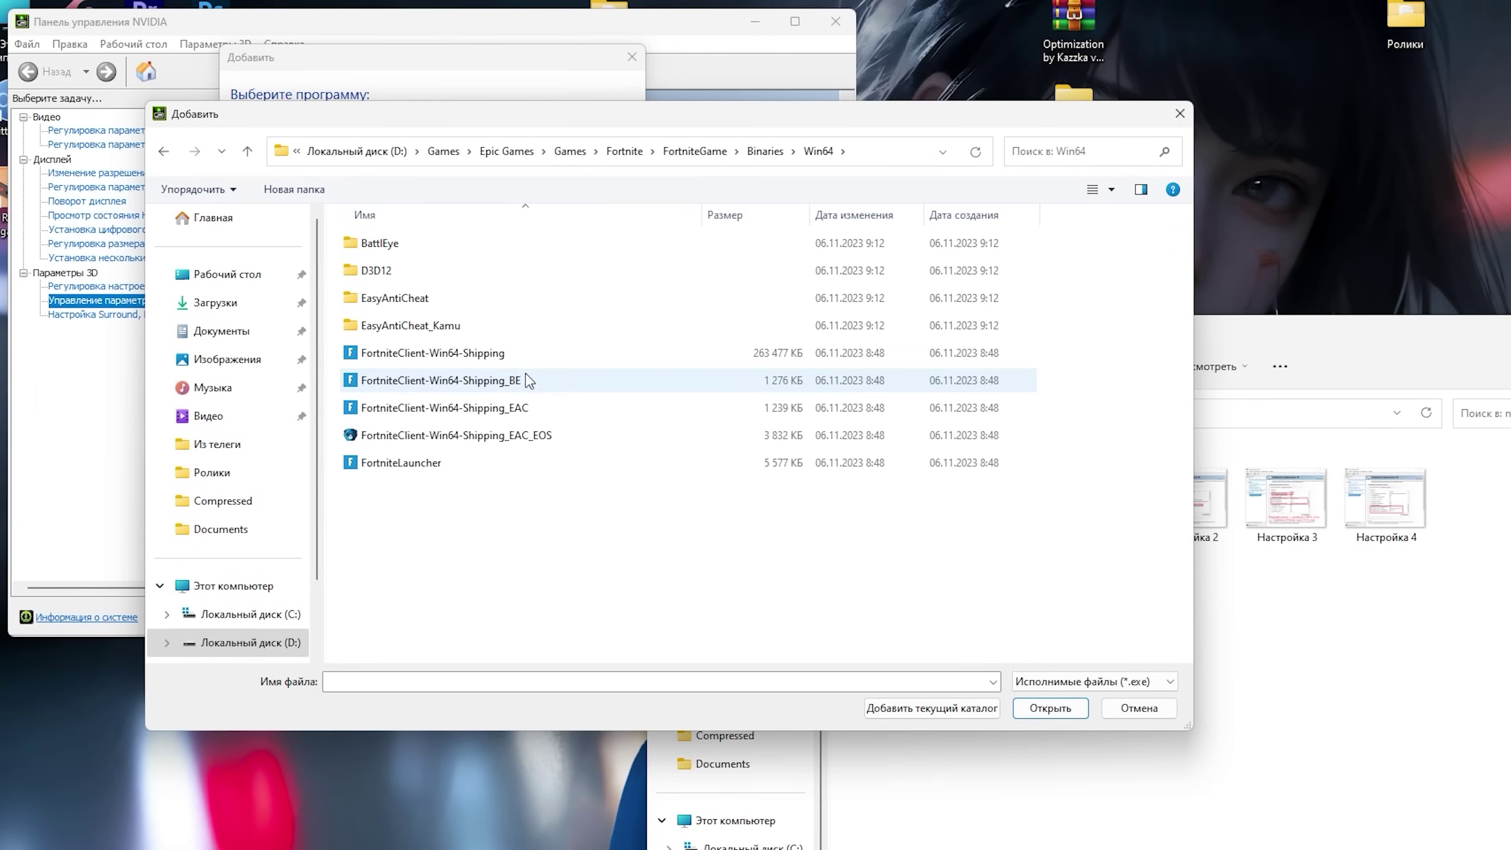
pyautogui.click(497, 353)
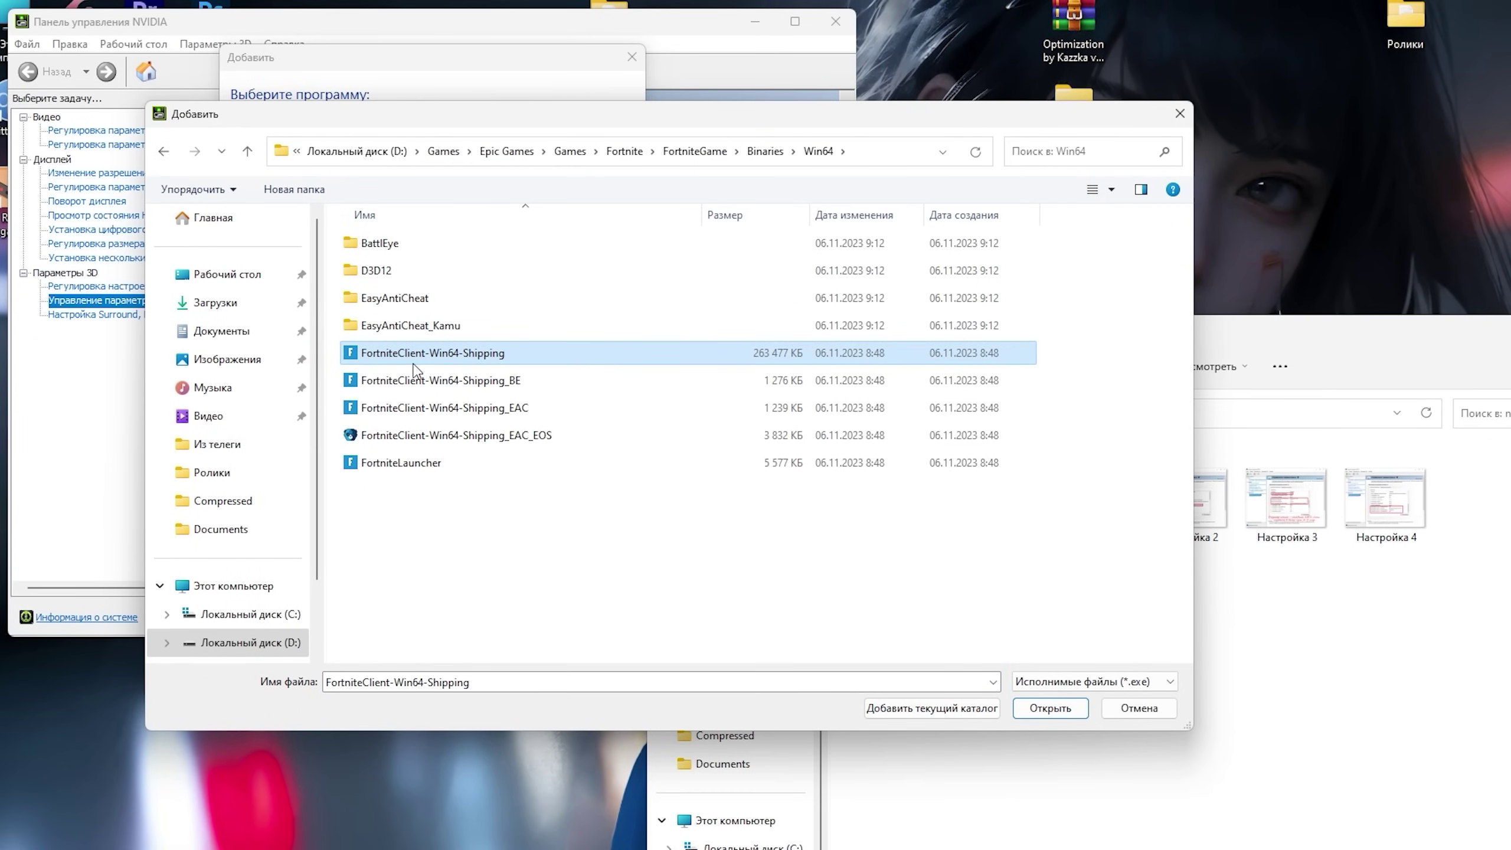
pyautogui.click(1051, 708)
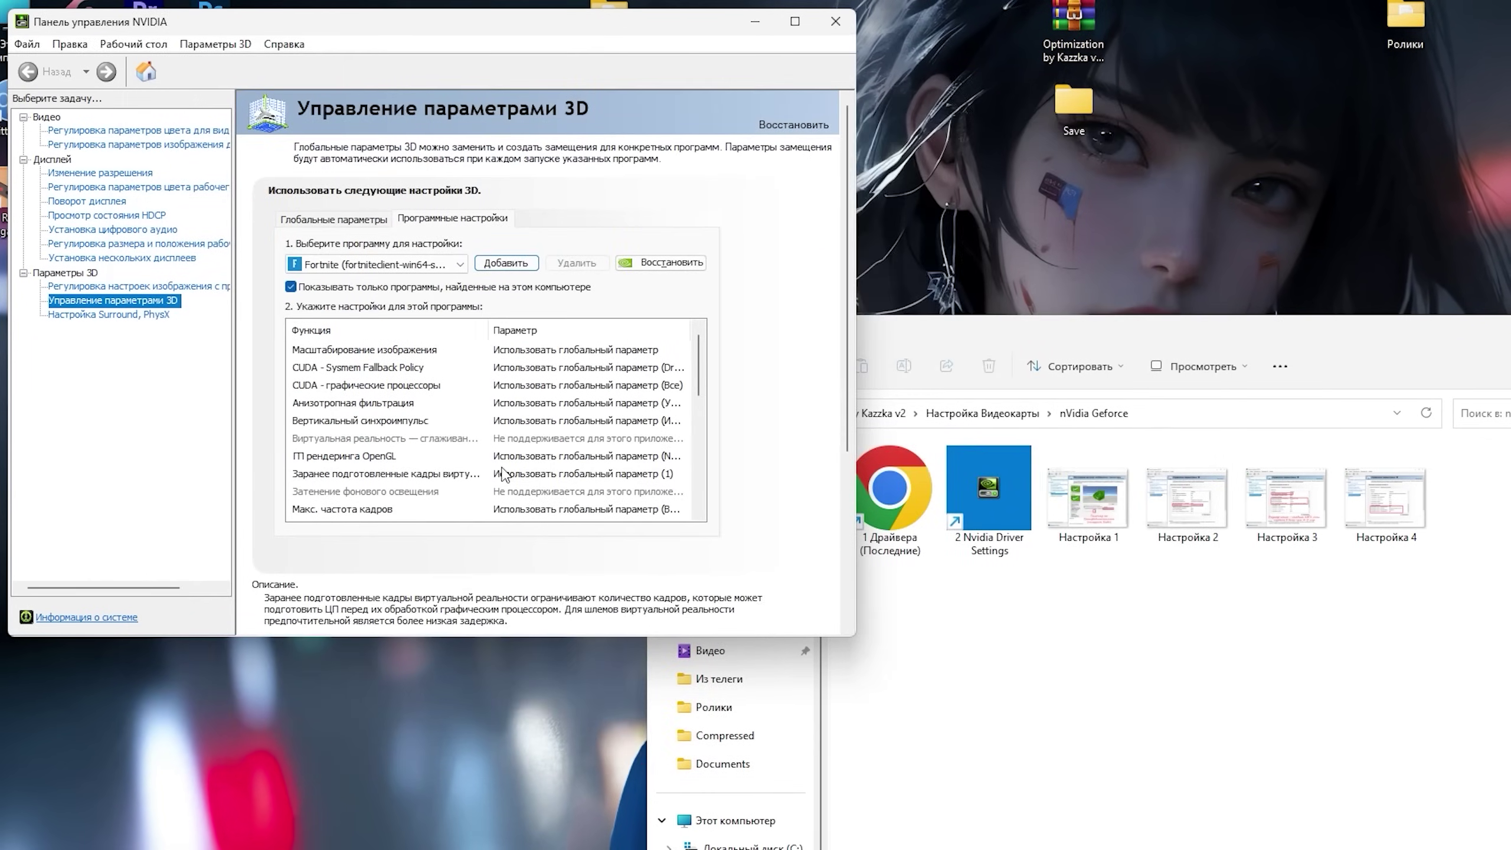
# Step: Open the AMD Radeon folder inside «Настройка Видеокарты» and view the reference image «2 Установка драйвера AMD»
pyautogui.click(1392, 676)
pyautogui.moveTo(1463, 620); pyautogui.dragTo(1012, 488)
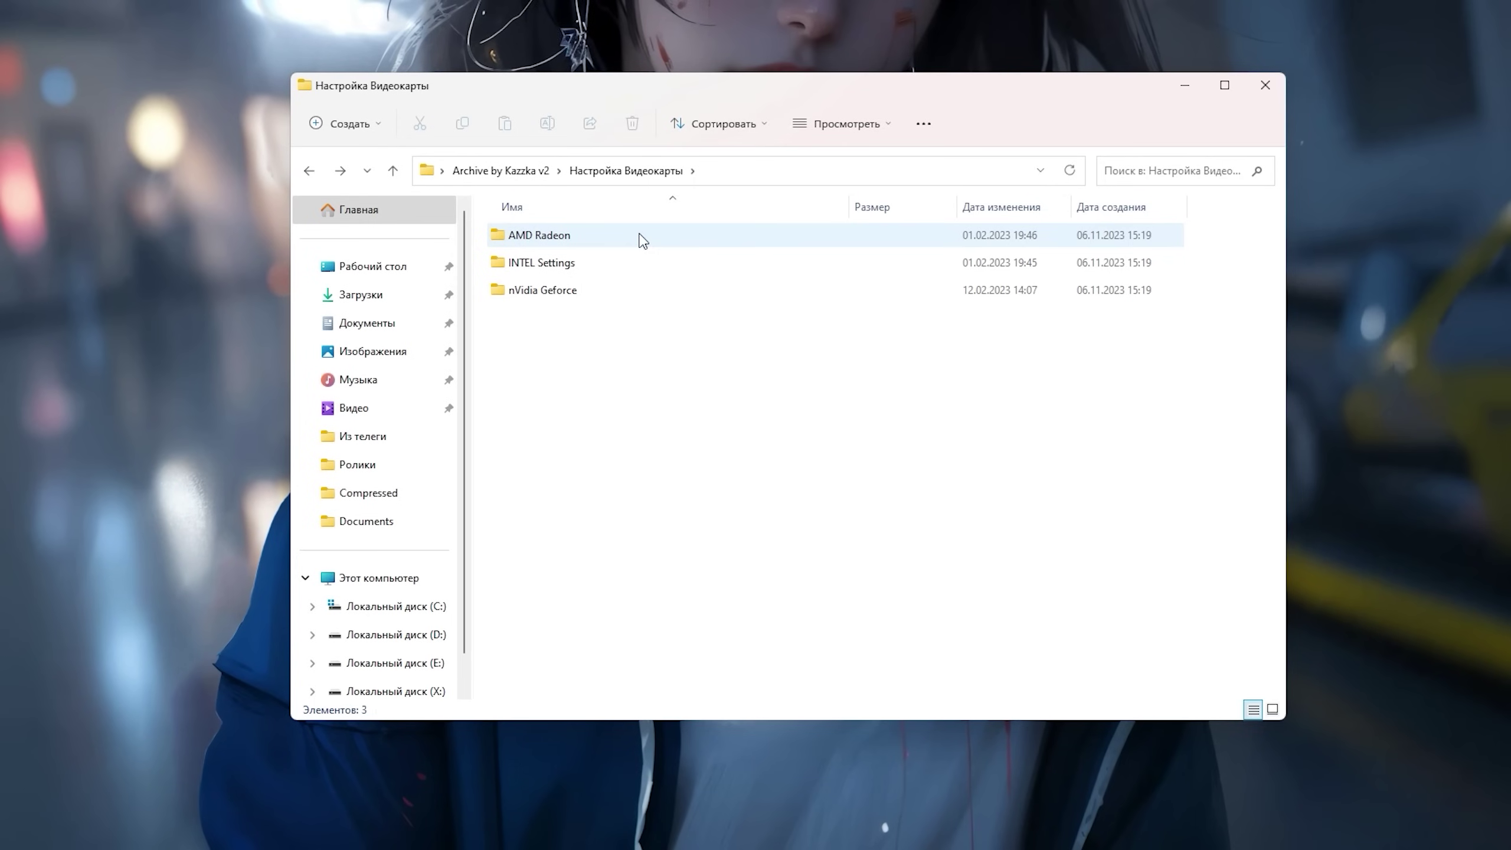
pyautogui.moveTo(643, 240)
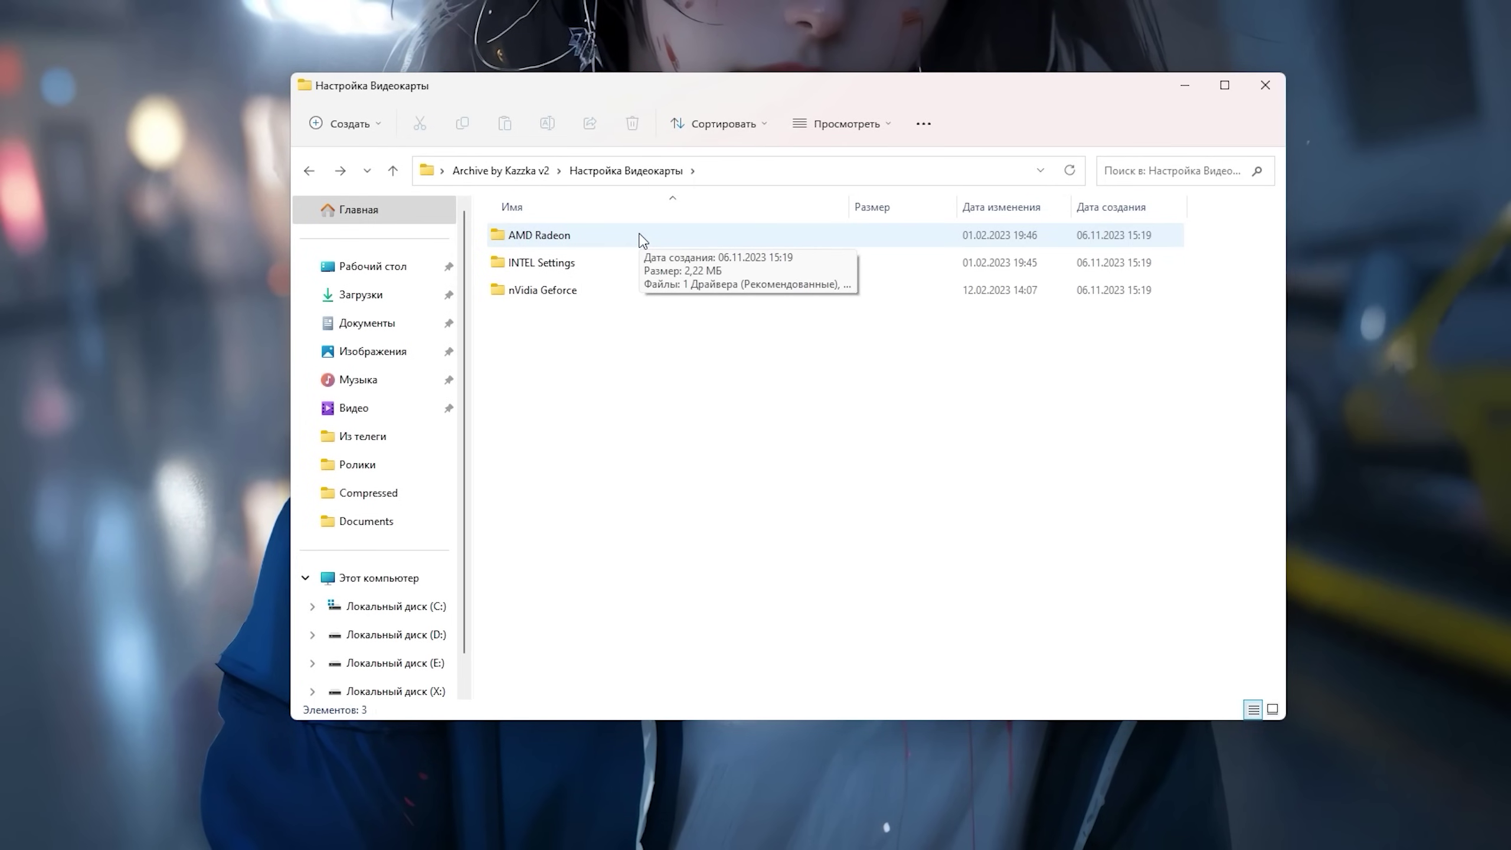
pyautogui.doubleClick(643, 240)
pyautogui.hotkey('ctrl', 'shift', '2')
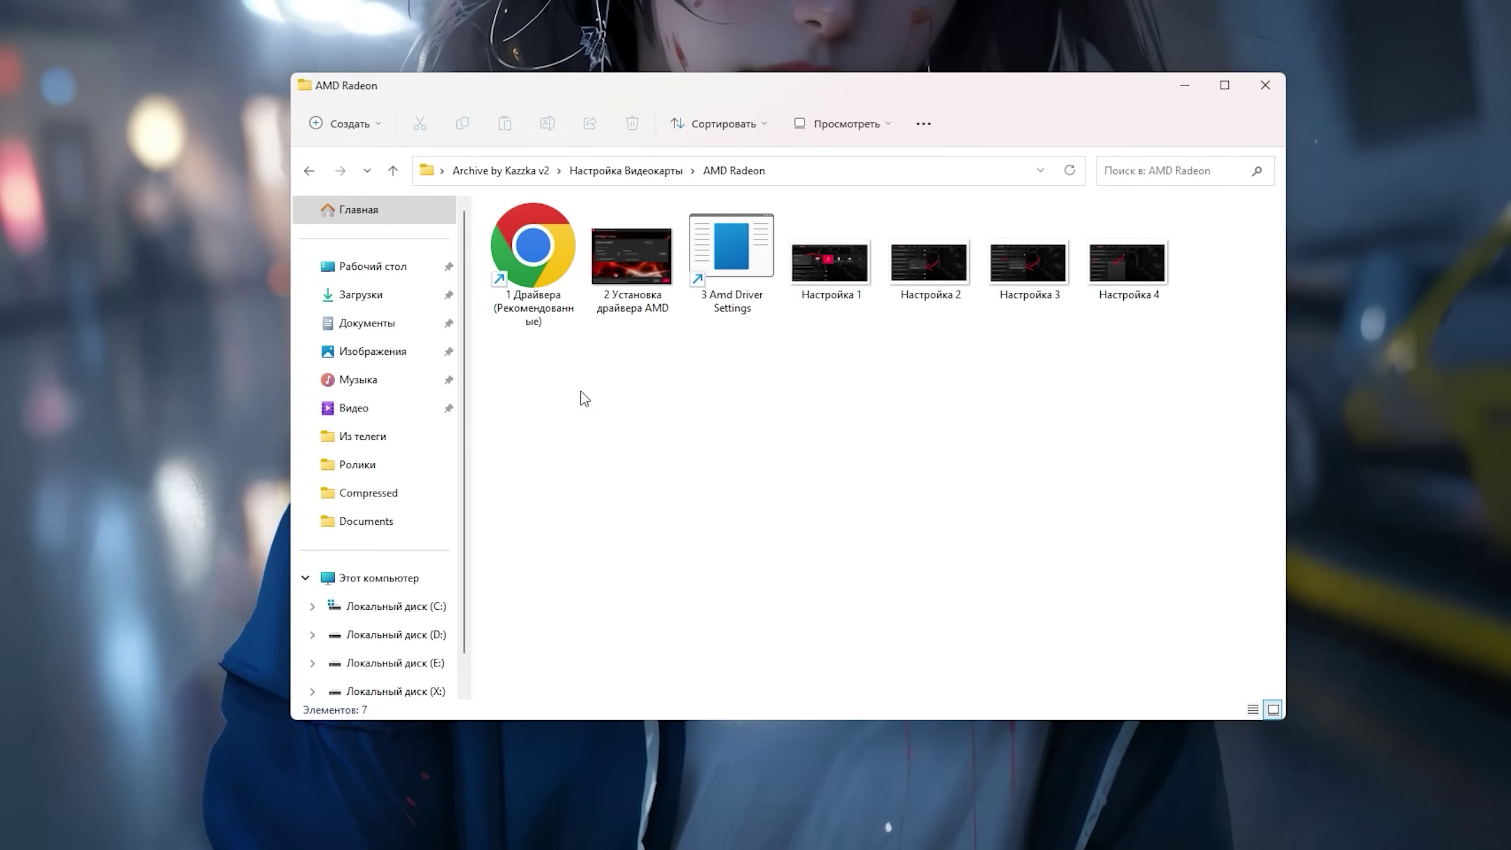
pyautogui.click(515, 293)
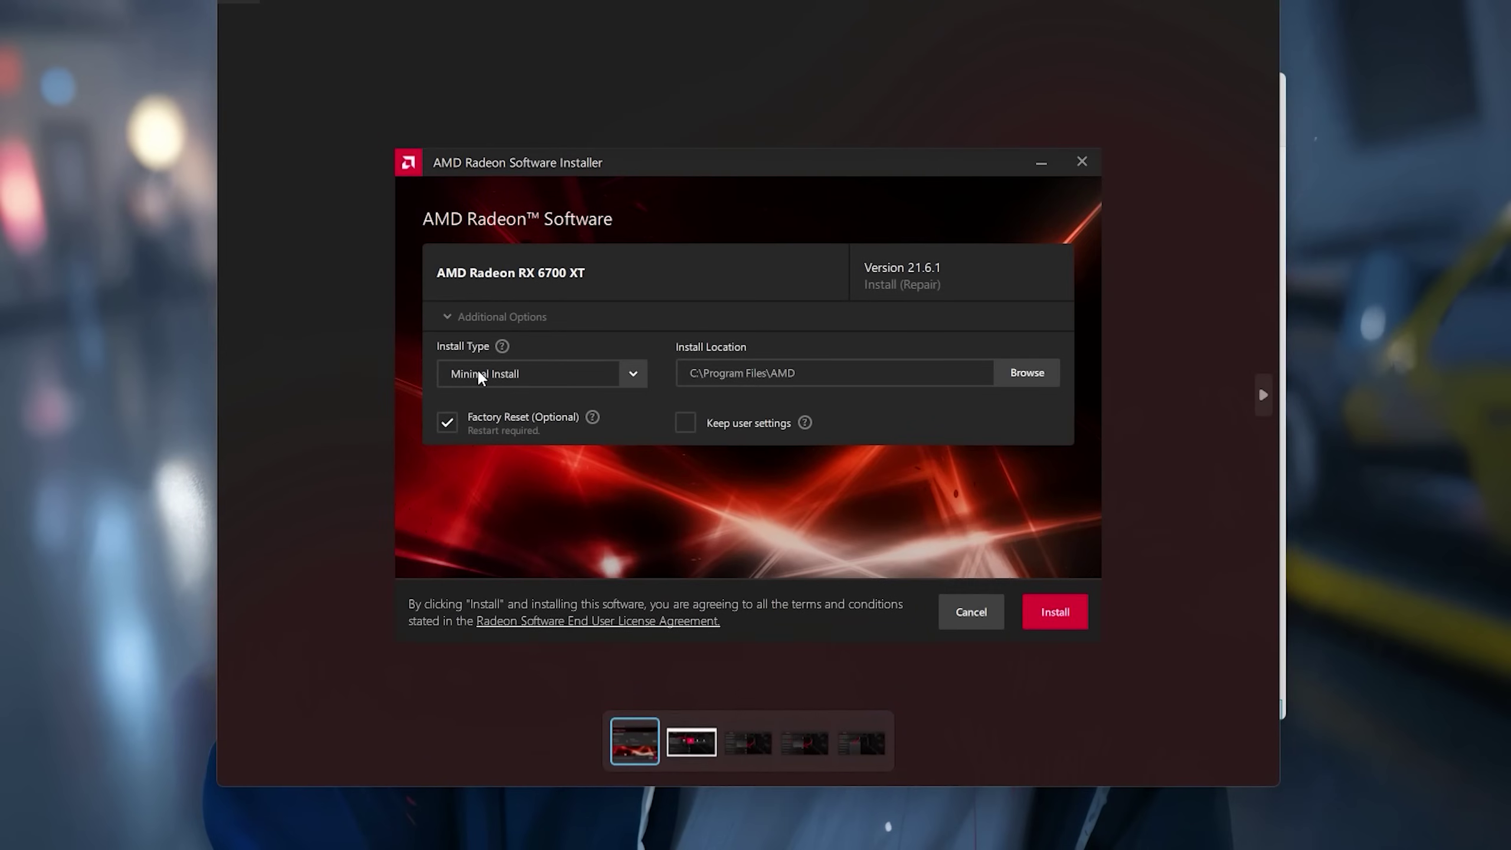
pyautogui.scroll(4, 477, 368)
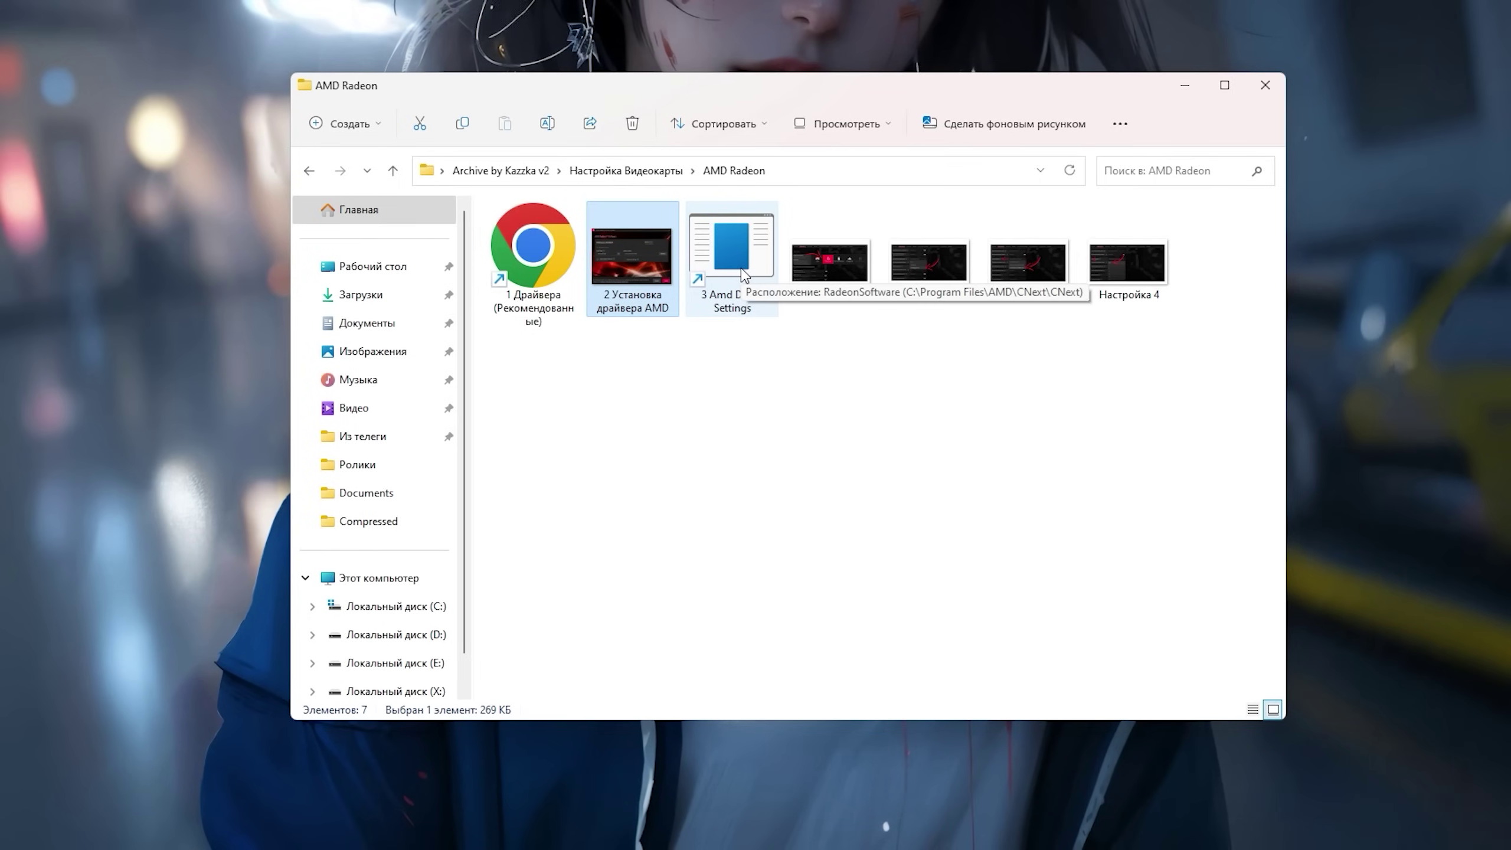
# Step: Select the AMD reference images Настройка 1 to Настройка 4 and return to the «Настройка Видеокарты» folder
pyautogui.moveTo(836, 361); pyautogui.dragTo(1157, 322)
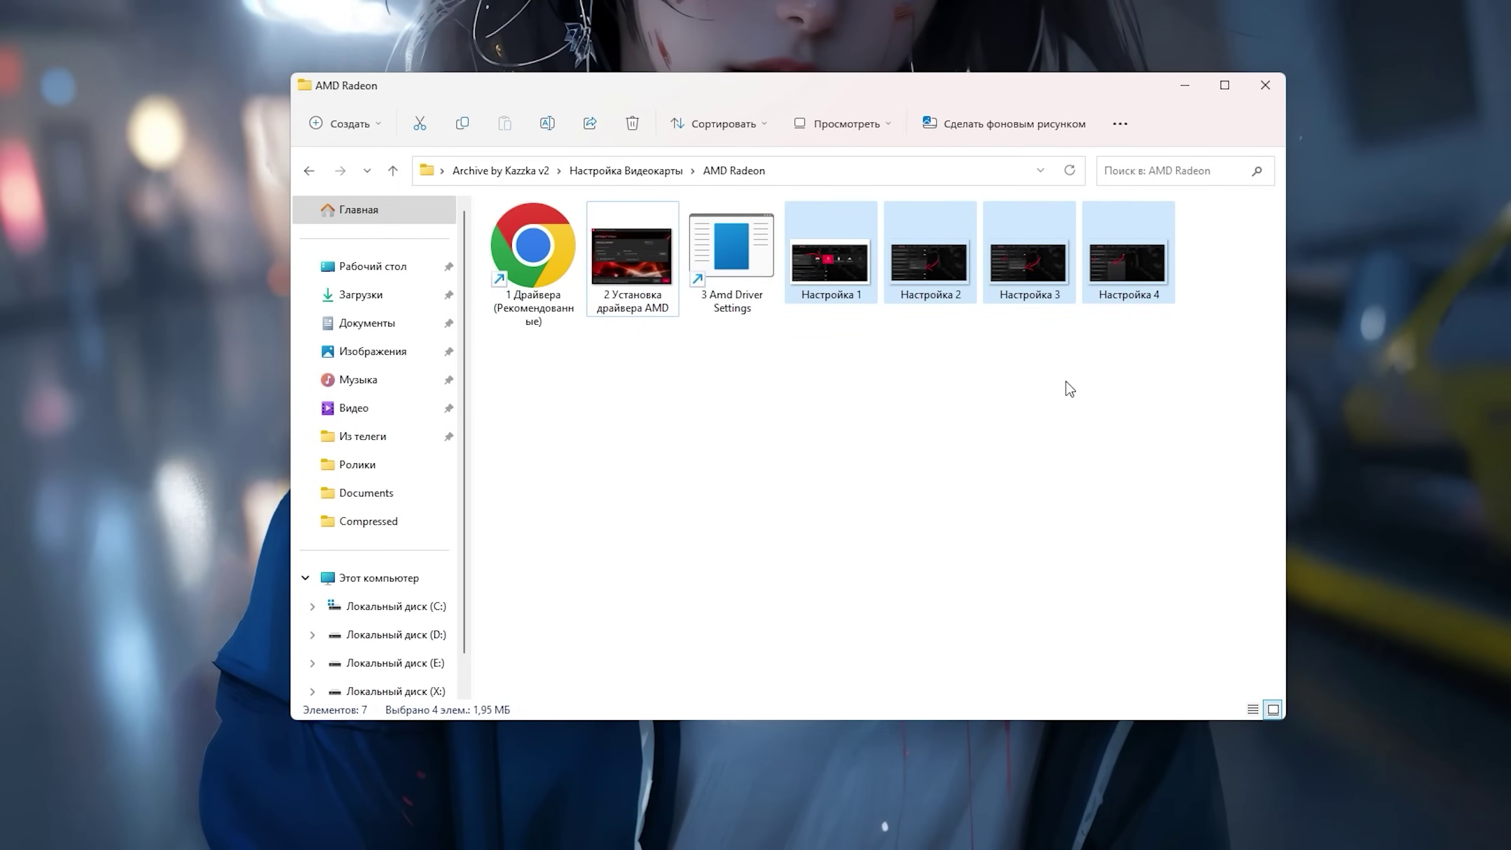
pyautogui.click(902, 385)
pyautogui.hotkey('alt', 'Up')
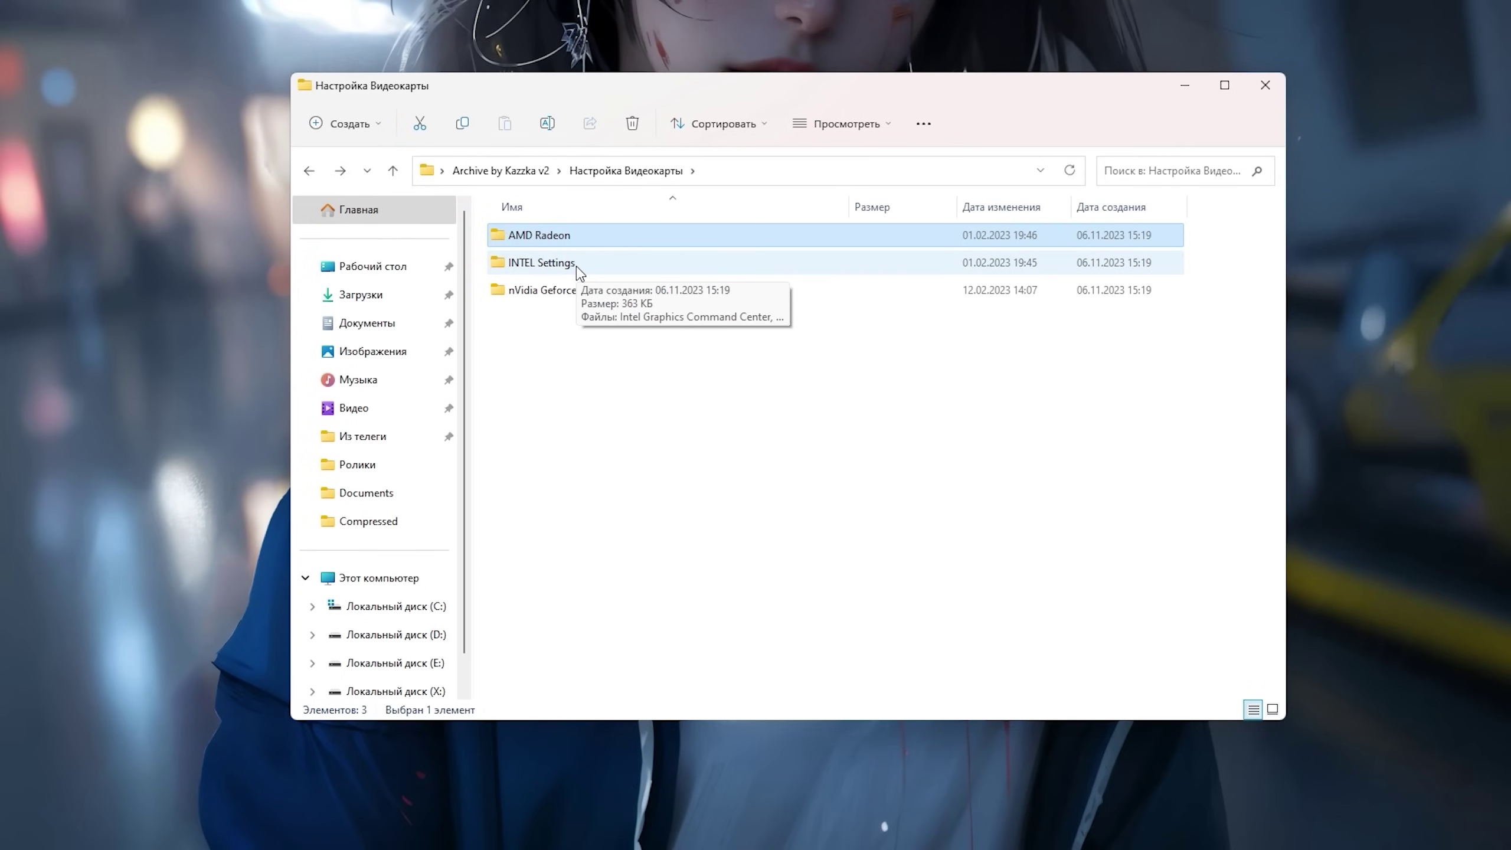
# Step: Open the INTEL Settings folder and select the Intel HD Graphics Control Panel and Intel Graphics Command Center reference images
pyautogui.doubleClick(578, 266)
pyautogui.moveTo(523, 433); pyautogui.dragTo(488, 322)
pyautogui.click(895, 286)
pyautogui.moveTo(926, 253); pyautogui.dragTo(482, 347)
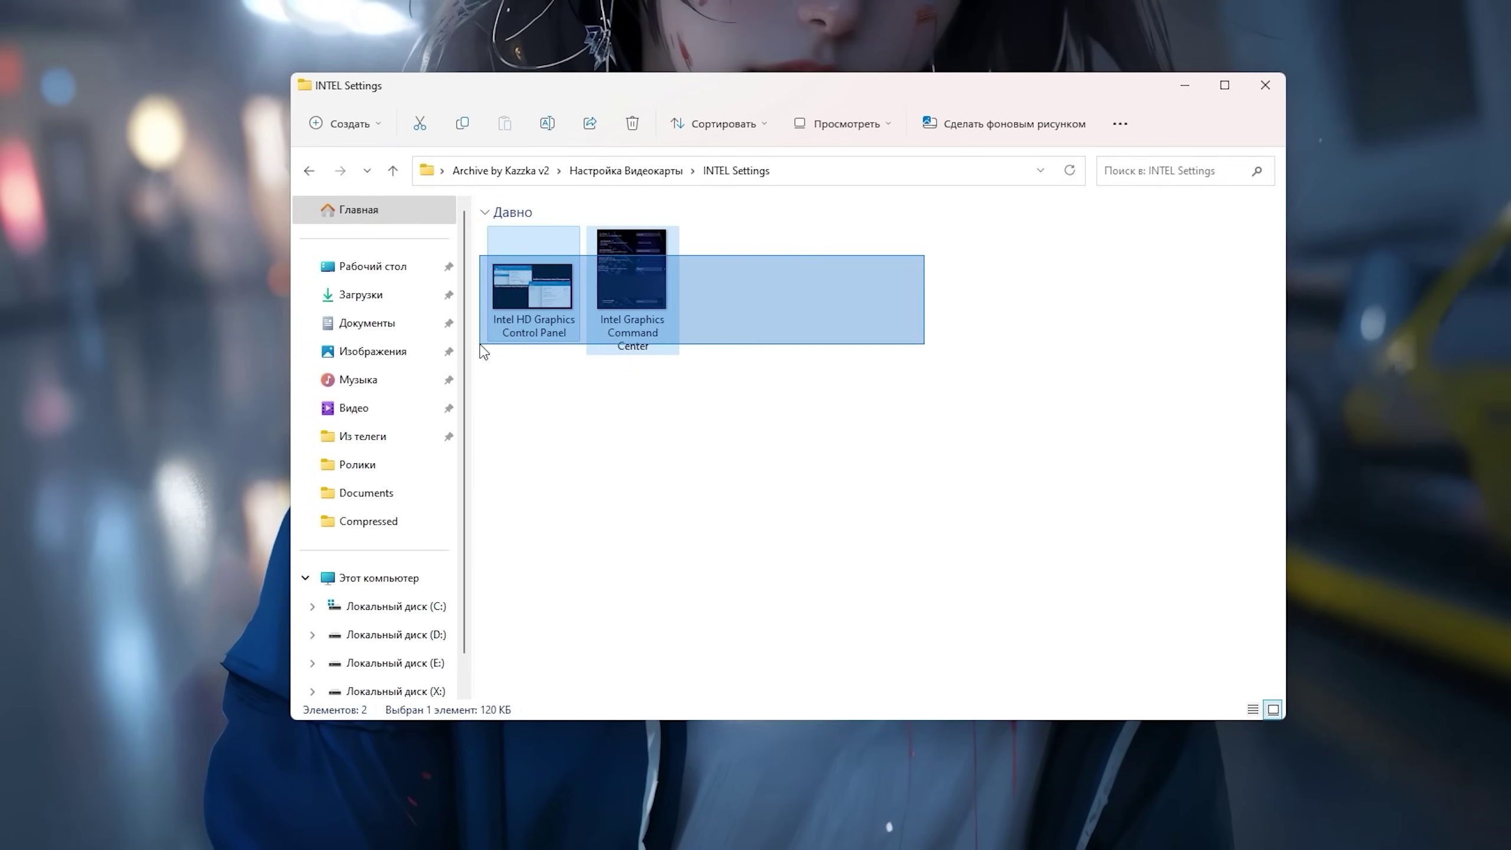
pyautogui.click(706, 423)
# Step: Open C:\Windows\Temp through «Delete %Temp% Files» in the «Очистка» folder and permanently delete its contents, cancelling for files in use
pyautogui.hotkey('alt', 'Up')
pyautogui.hotkey('alt', 'Up')
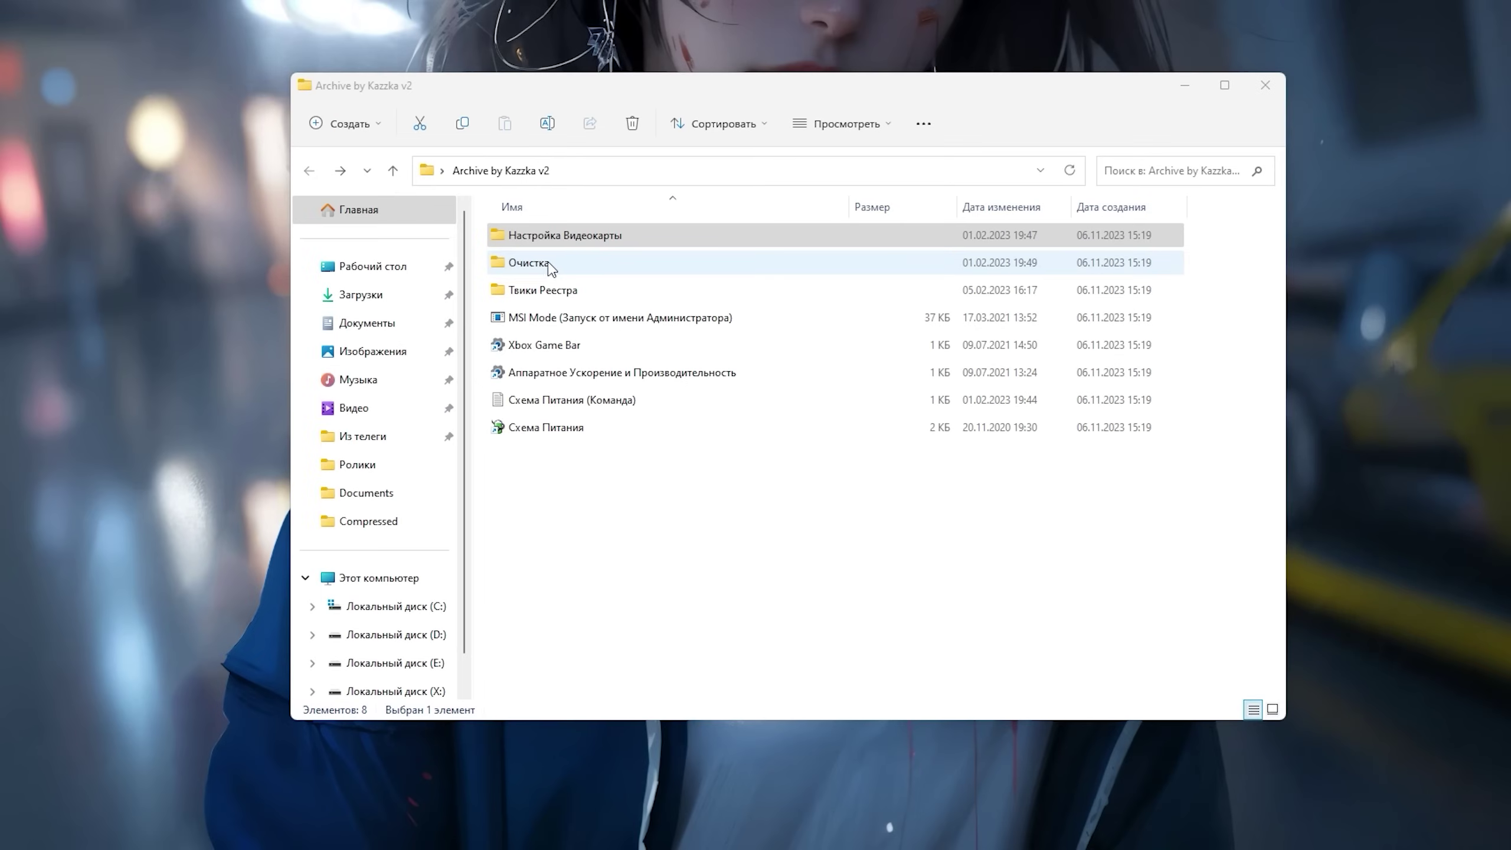
pyautogui.doubleClick(552, 263)
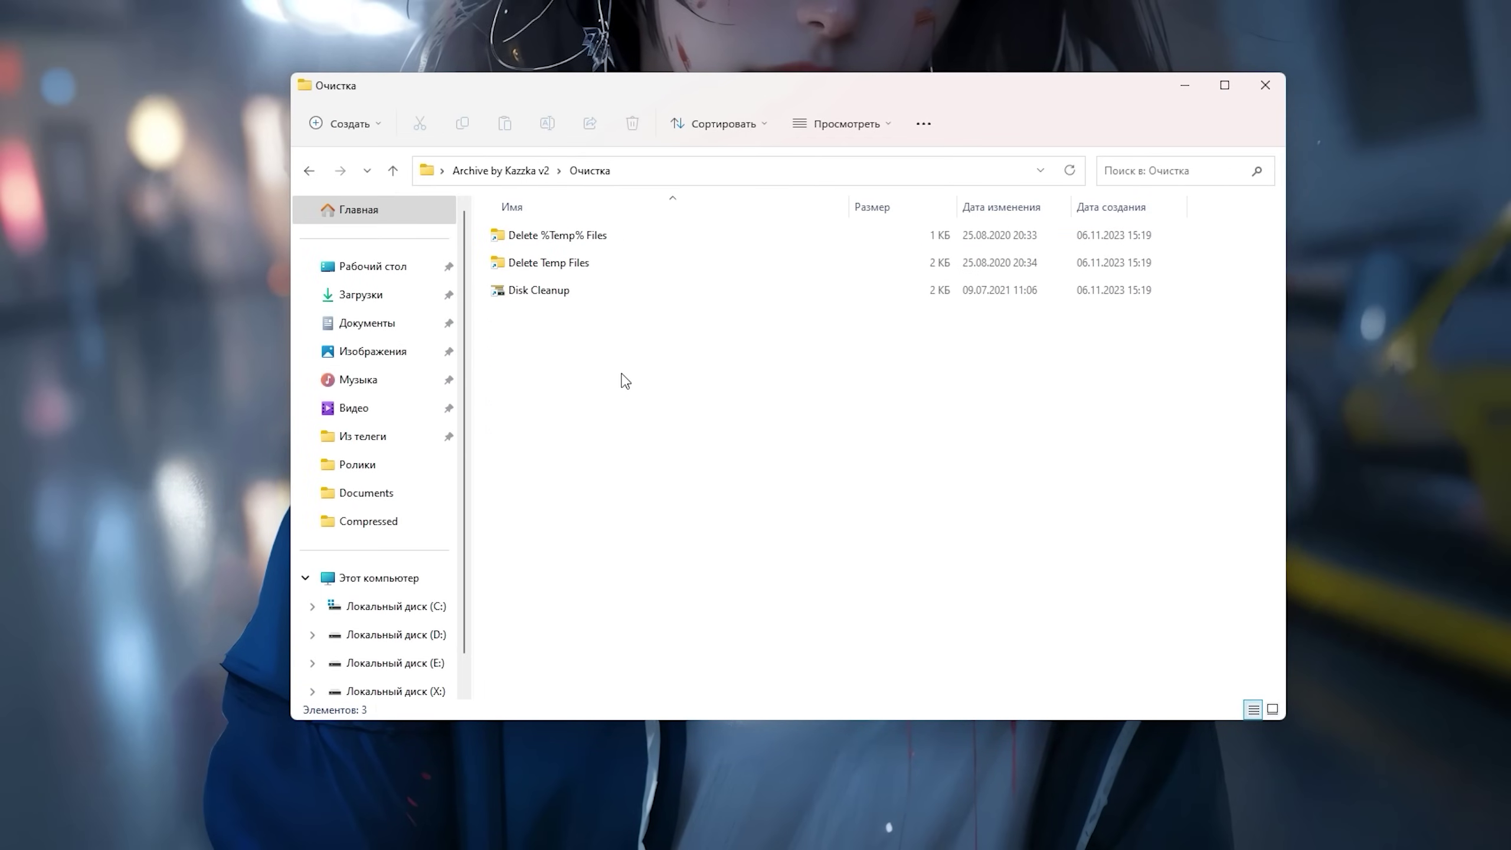
pyautogui.doubleClick(589, 241)
pyautogui.hotkey('ctrl', 'a')
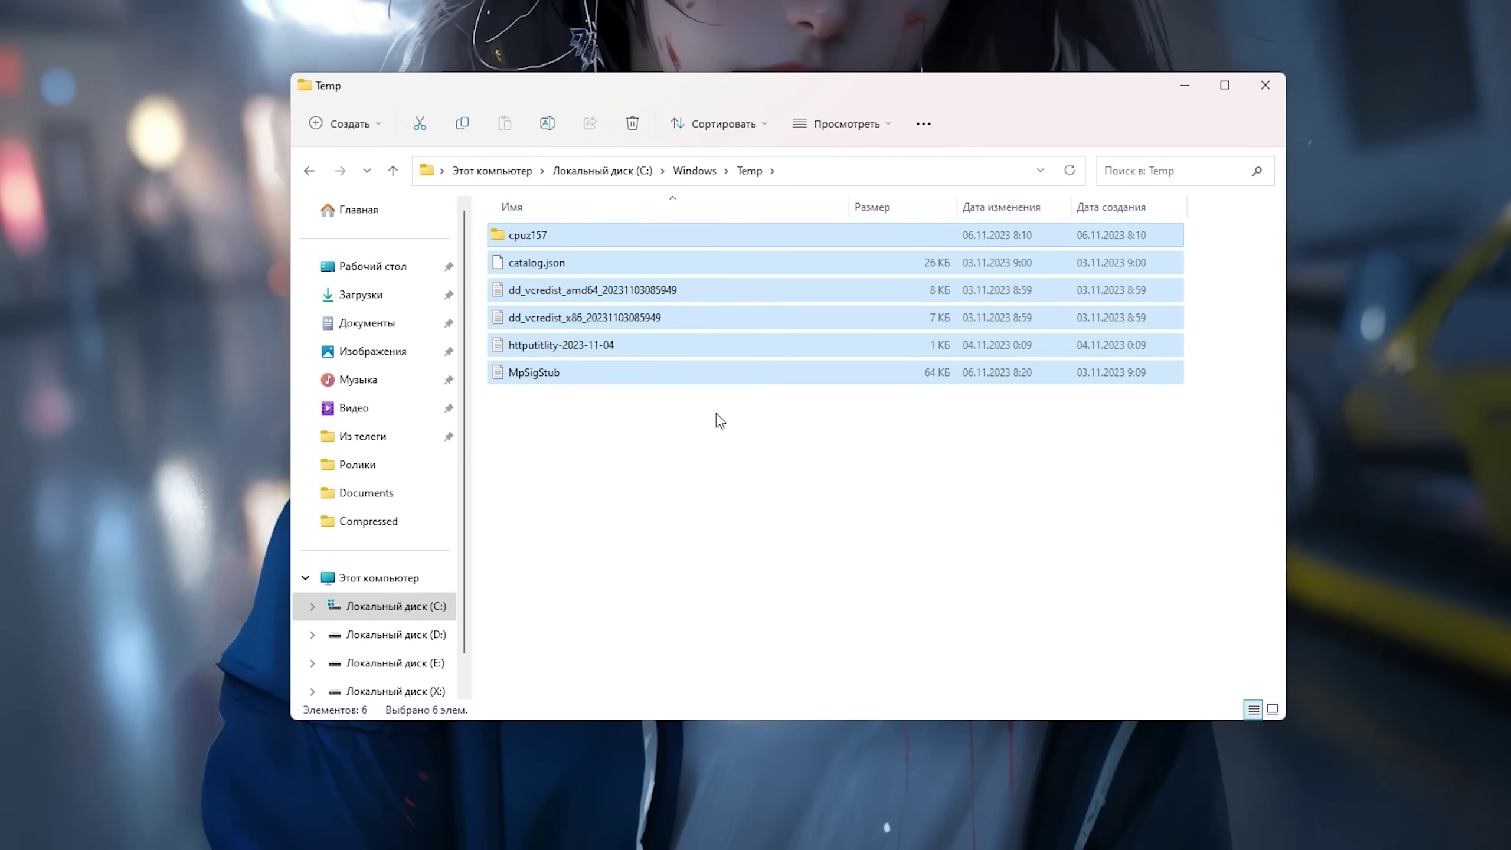
pyautogui.hotkey('shift', 'Delete')
pyautogui.press('Return')
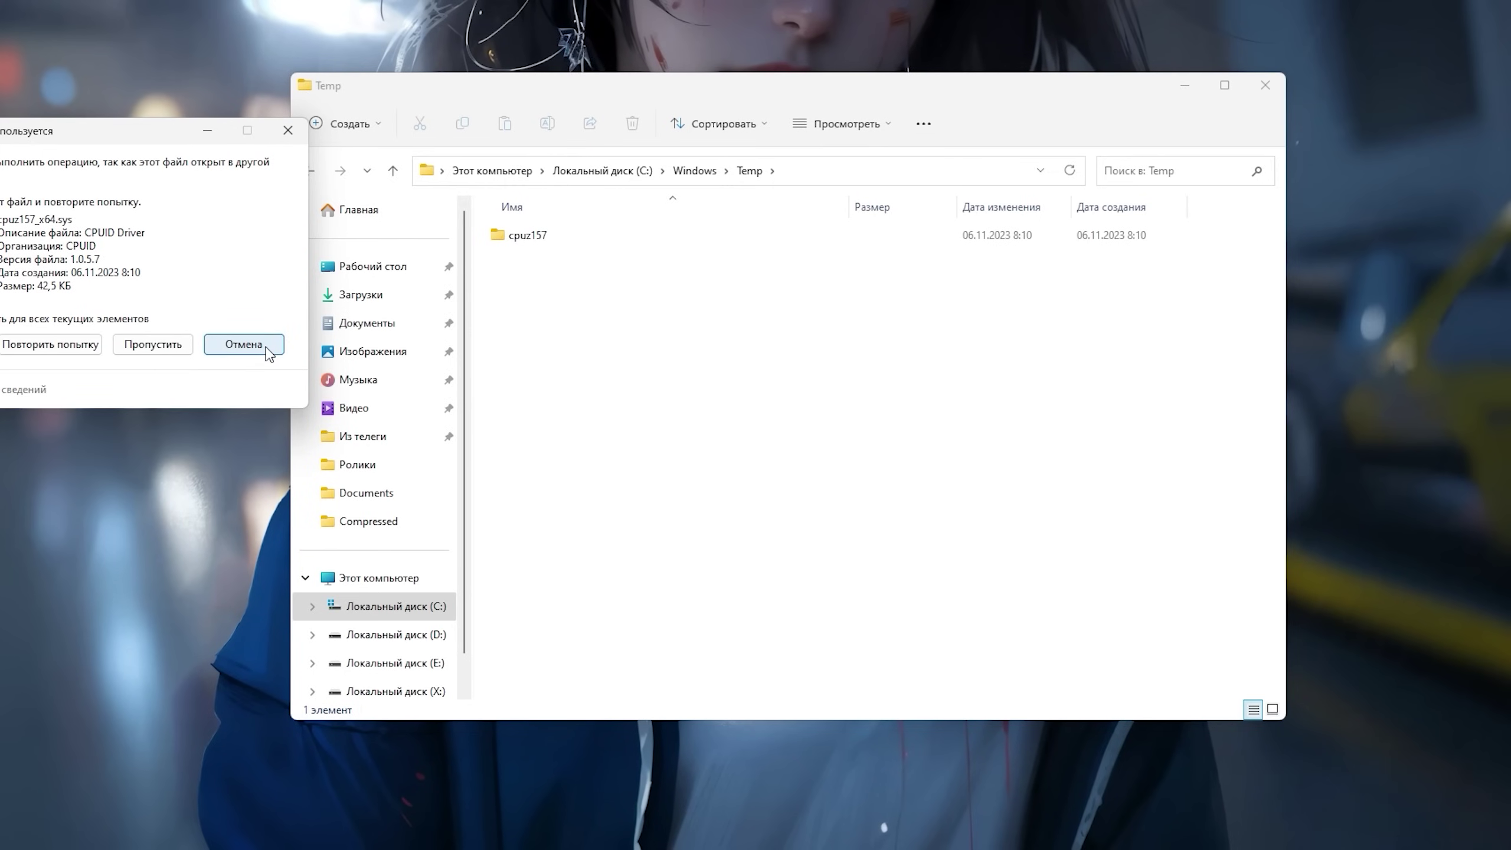
pyautogui.click(243, 344)
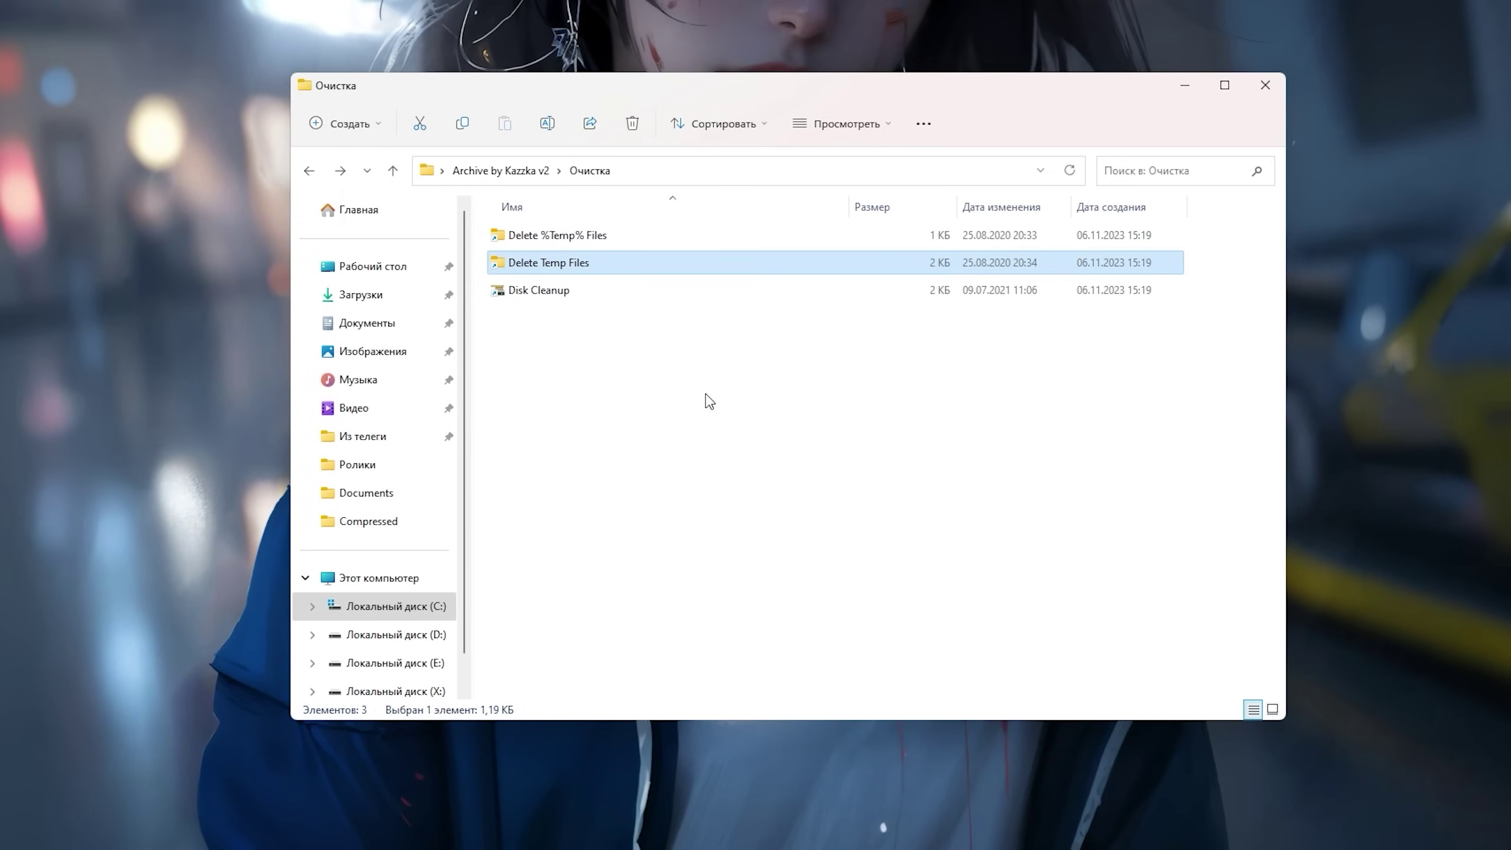
# Step: Open the AppData\Local\Temp folder through «Delete Temp Files» and permanently delete all its contents, cancelling for files in use
pyautogui.press('Return')
pyautogui.hotkey('ctrl', 'a')
pyautogui.scroll(-12, 1218, 236)
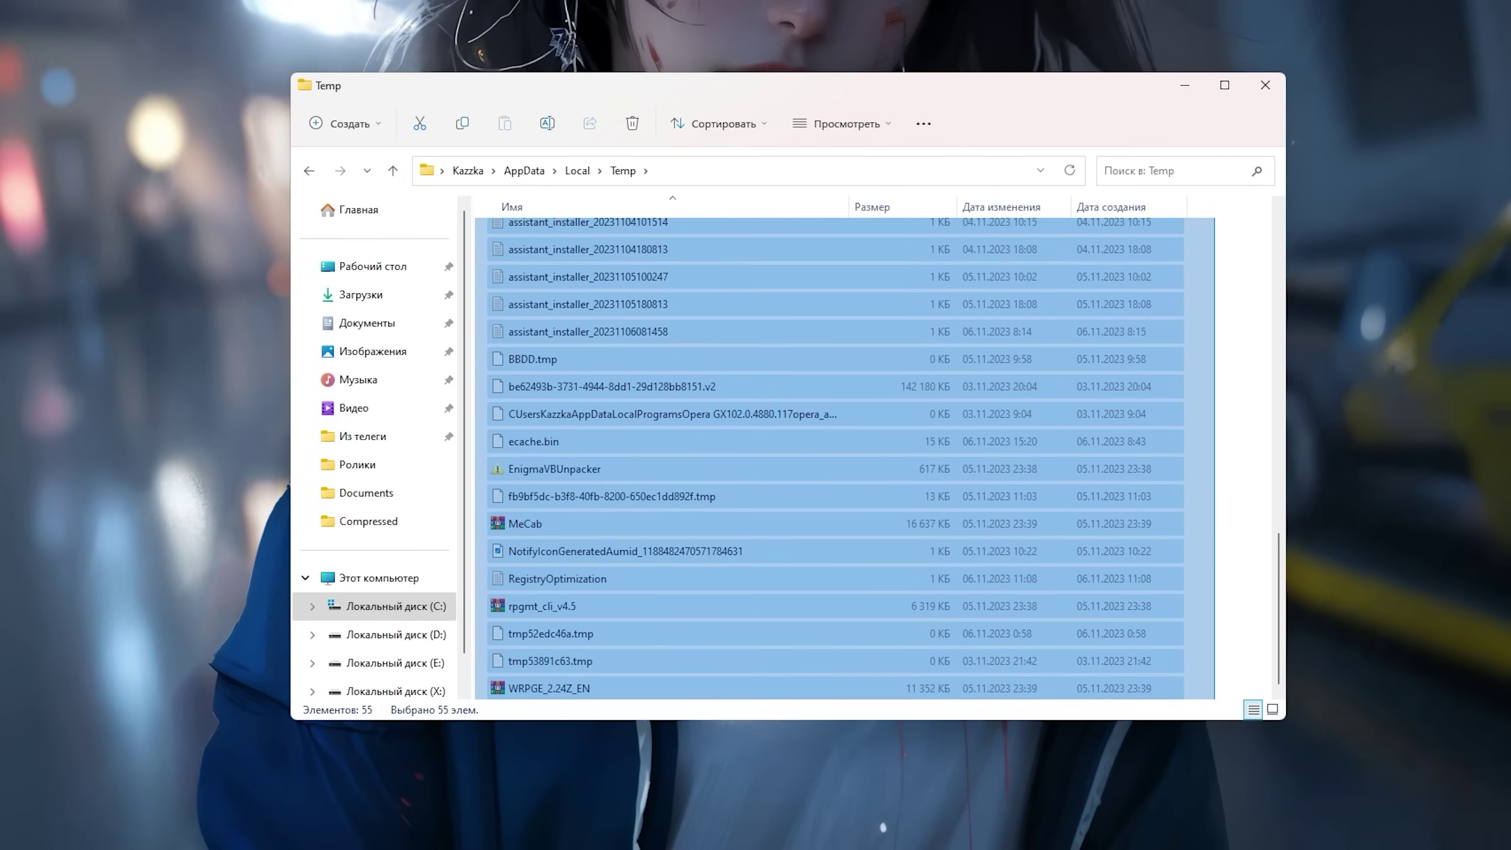
pyautogui.moveTo(1216, 702); pyautogui.dragTo(1213, 701)
pyautogui.hotkey('shift', 'Delete')
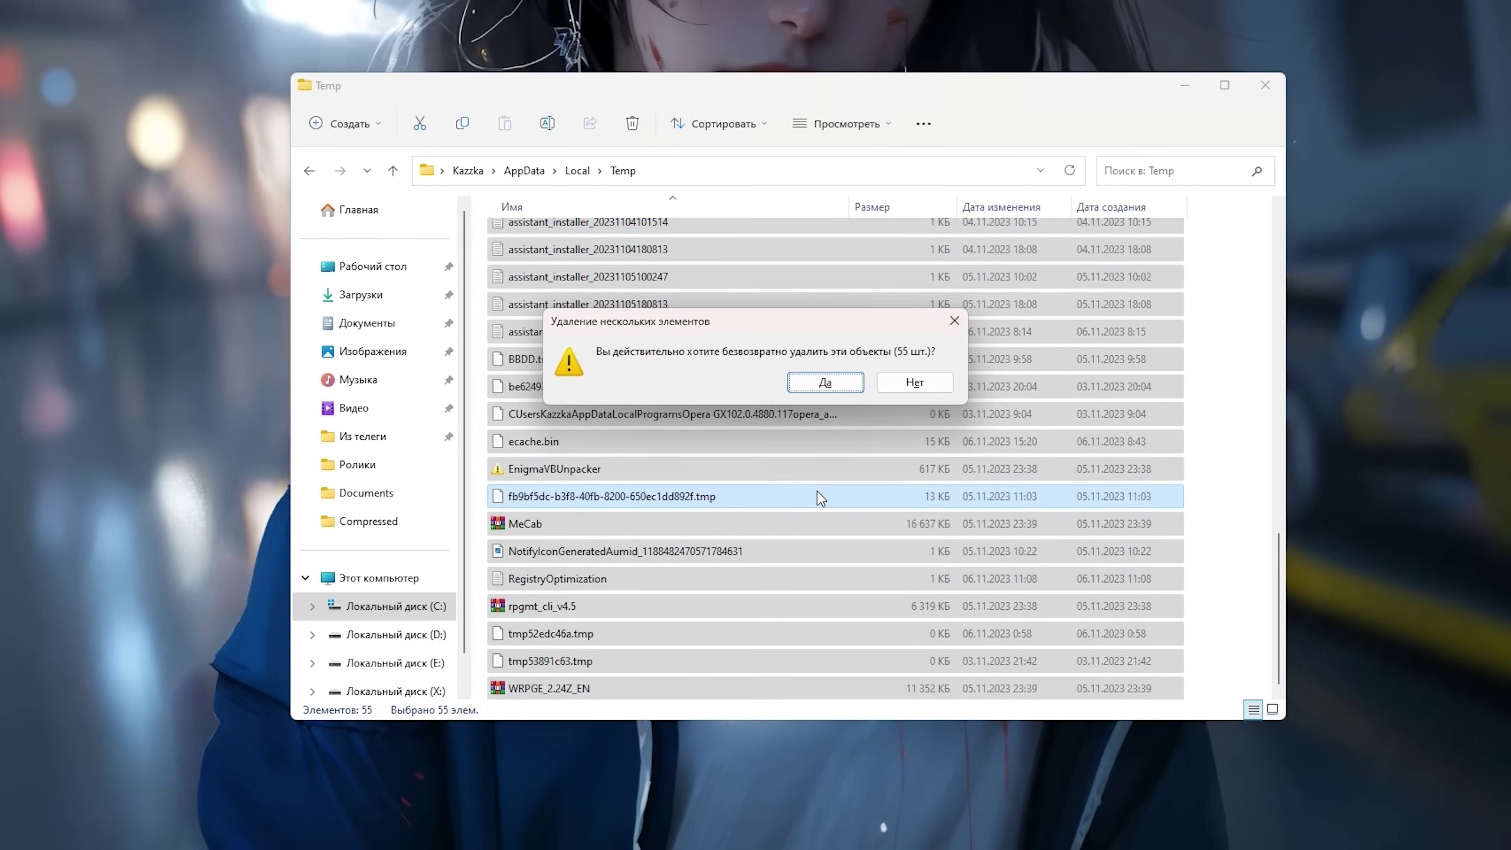
pyautogui.press('Return')
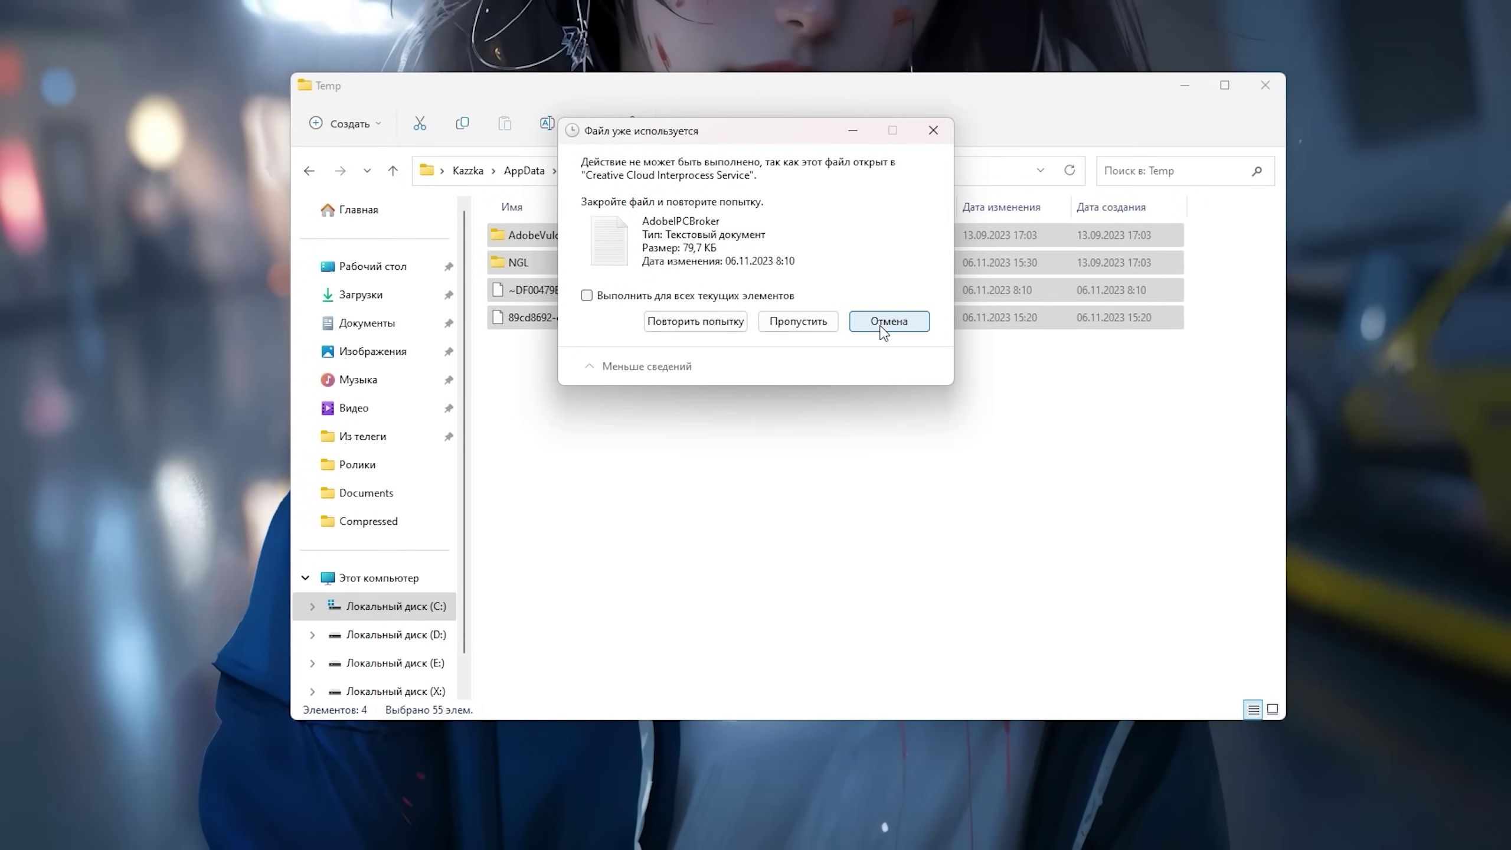
pyautogui.click(888, 322)
pyautogui.click(786, 469)
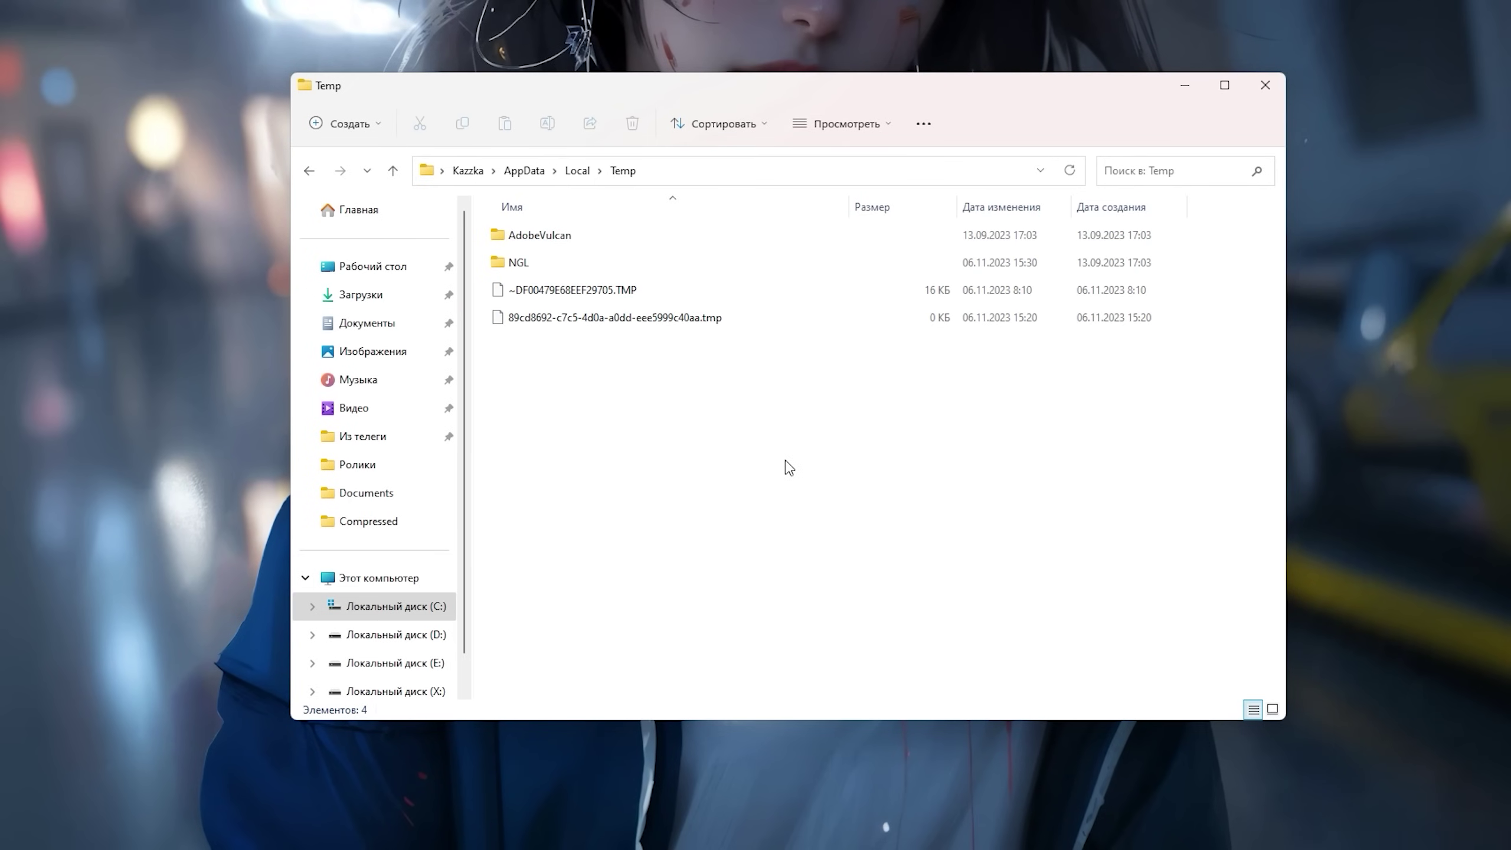
# Step: Launch Disk Cleanup for drive C:, include system files and mark «Временные файлы установки Windows» for deletion
pyautogui.hotkey('alt', 'Left')
pyautogui.press('Down')
pyautogui.press('Return')
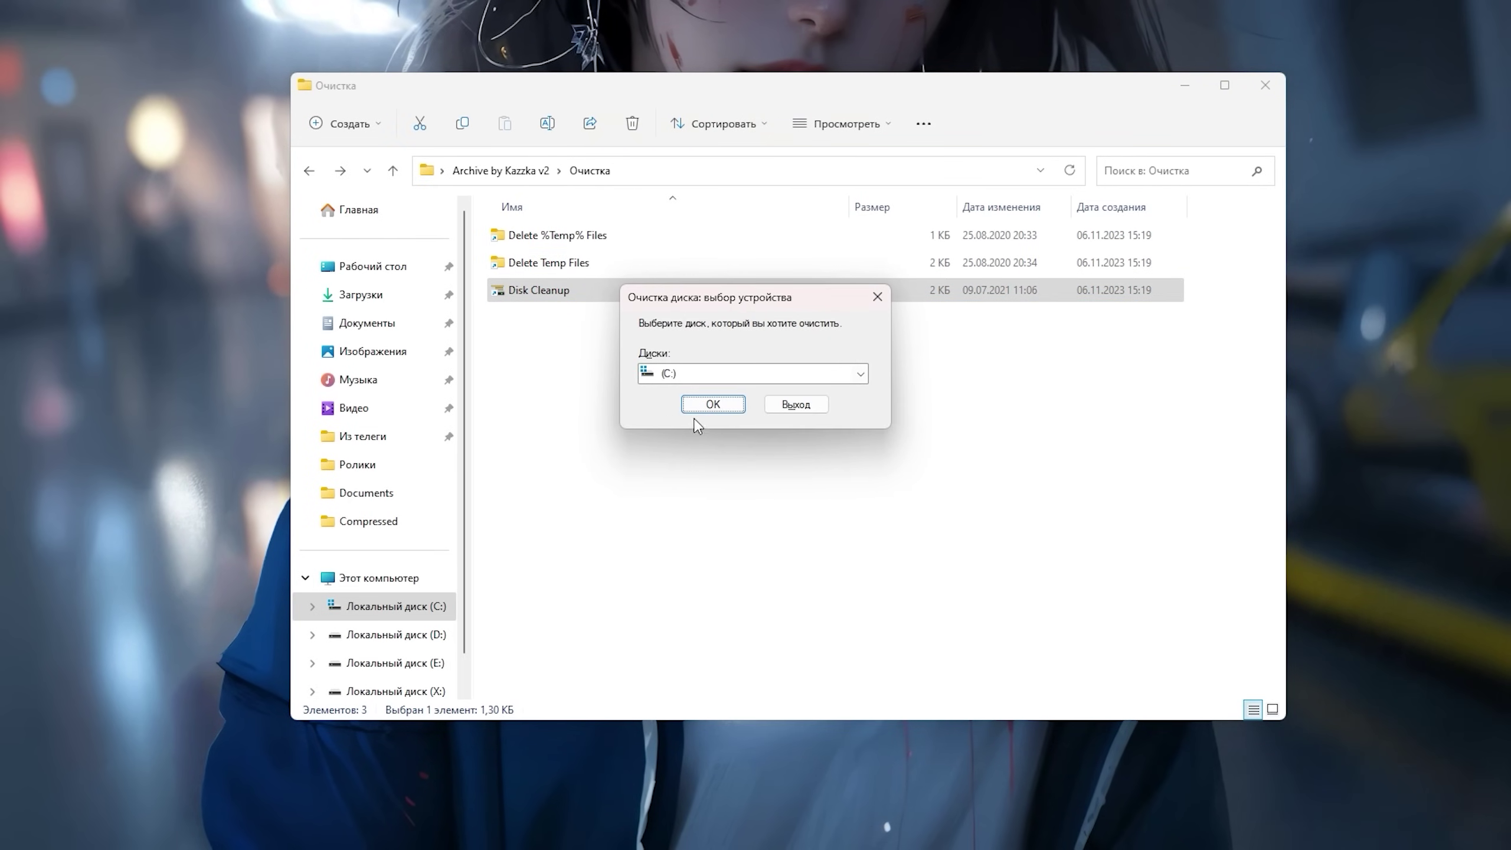
pyautogui.click(706, 404)
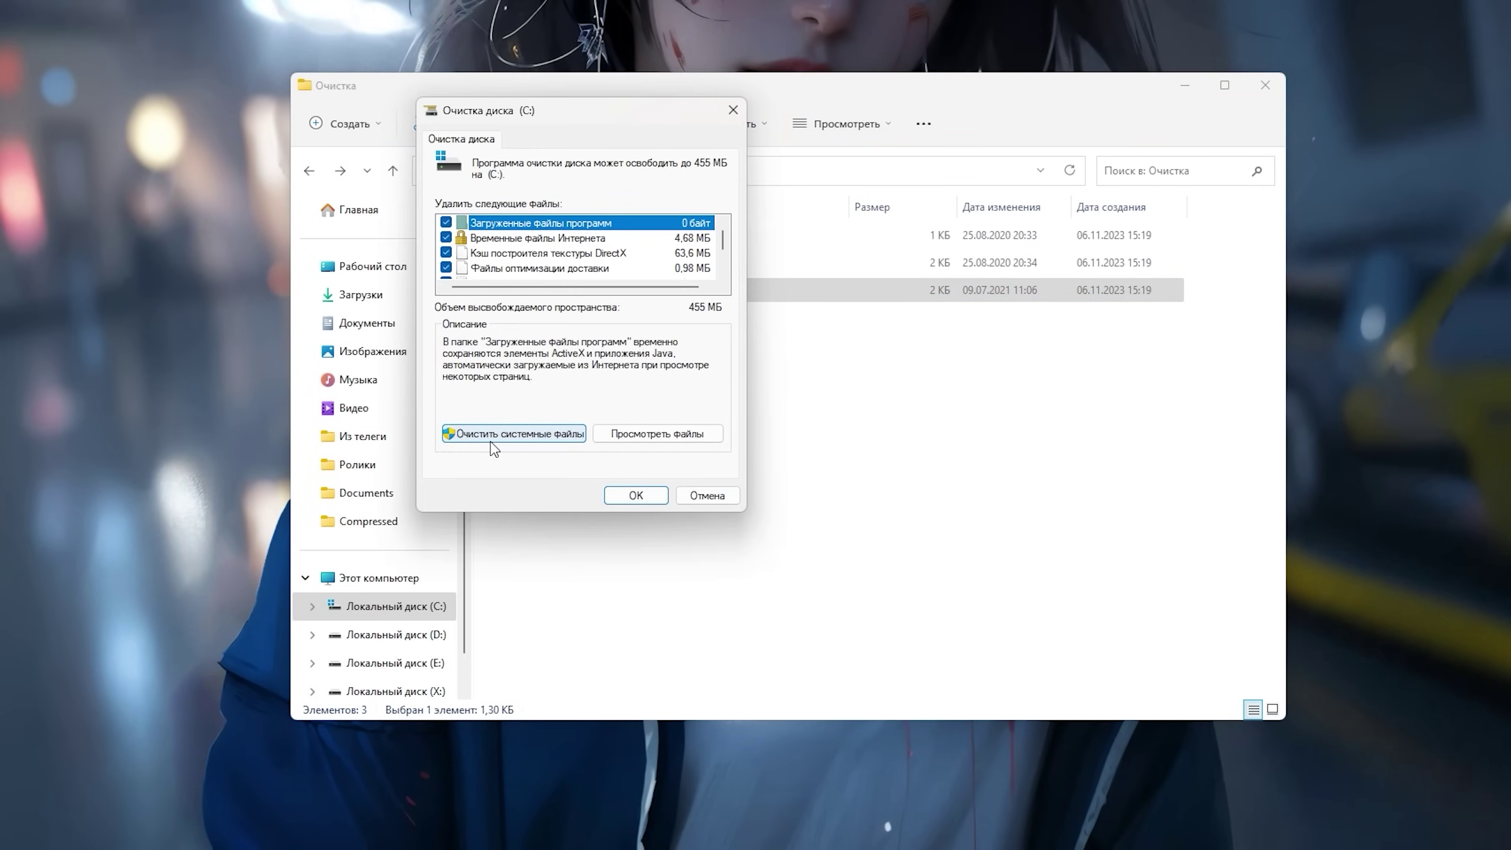
pyautogui.click(513, 433)
pyautogui.click(711, 403)
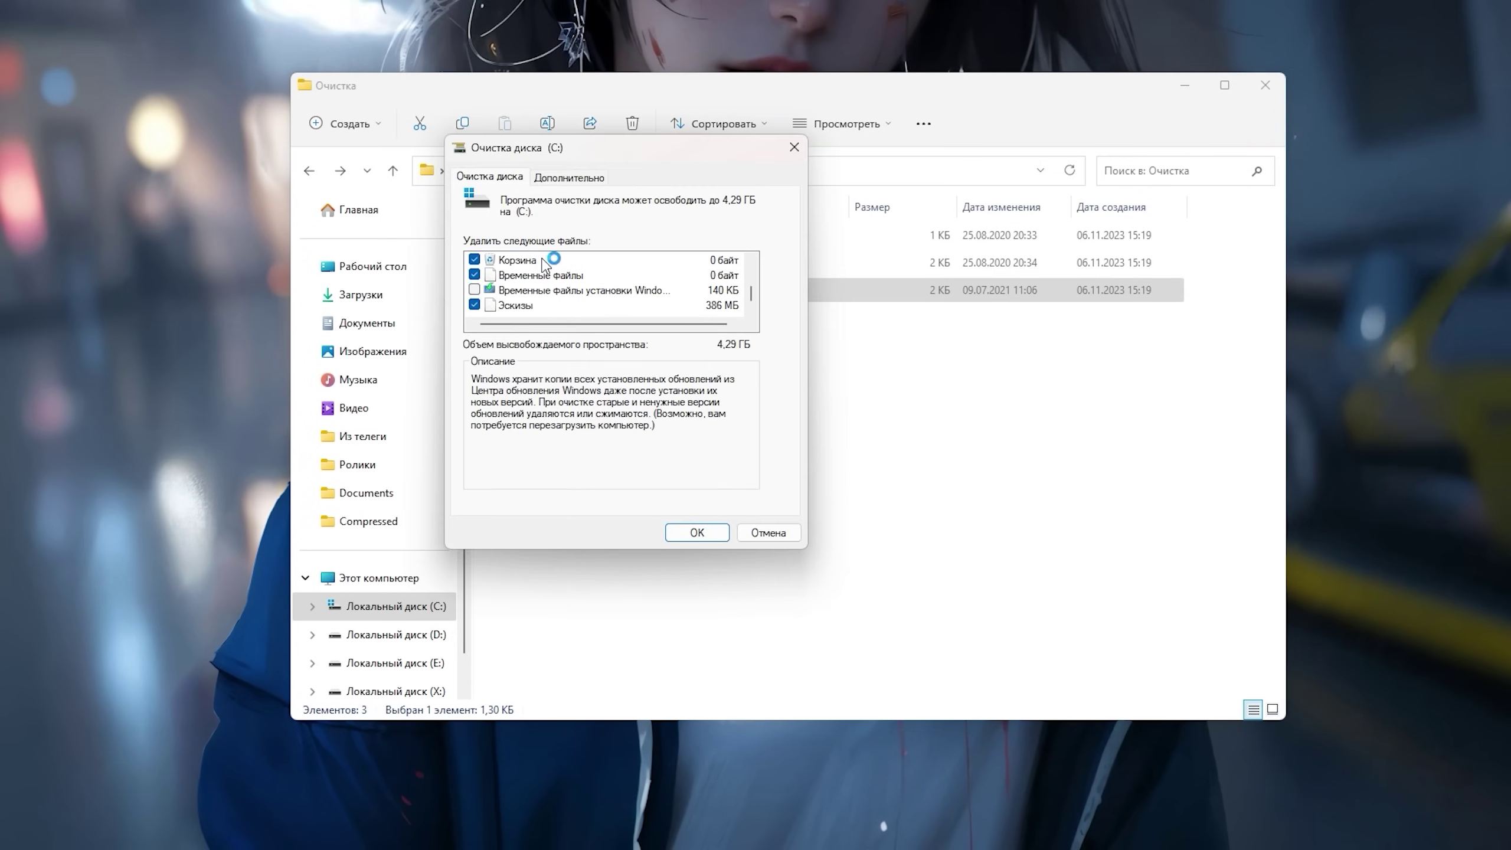
pyautogui.click(474, 290)
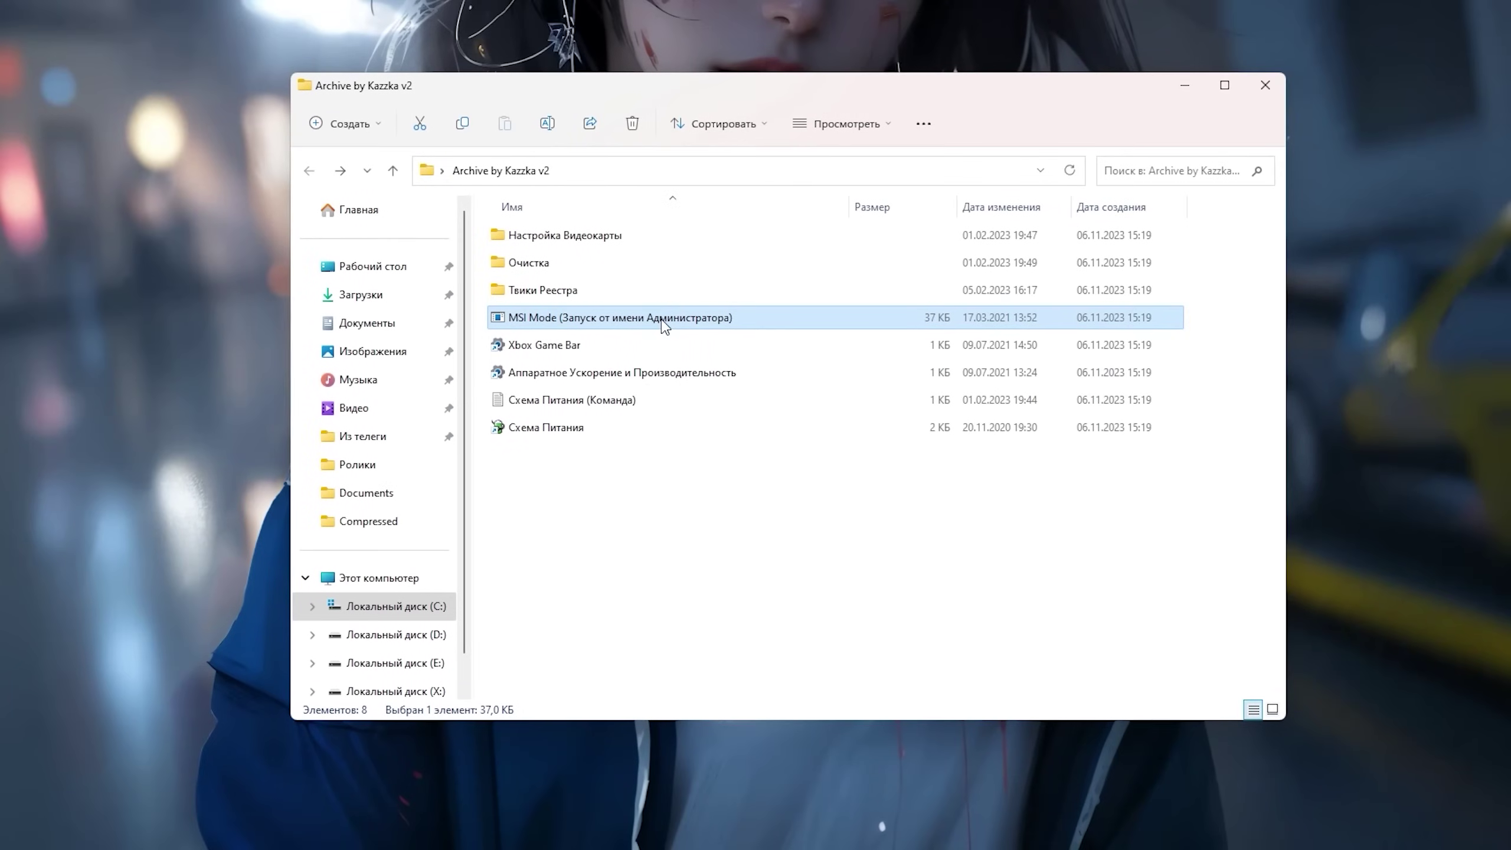
# Step: Run MSI Mode as administrator and apply MSI mode with High interrupt priority for the NVIDIA GeForce RTX 3060 Ti
pyautogui.rightClick(664, 325)
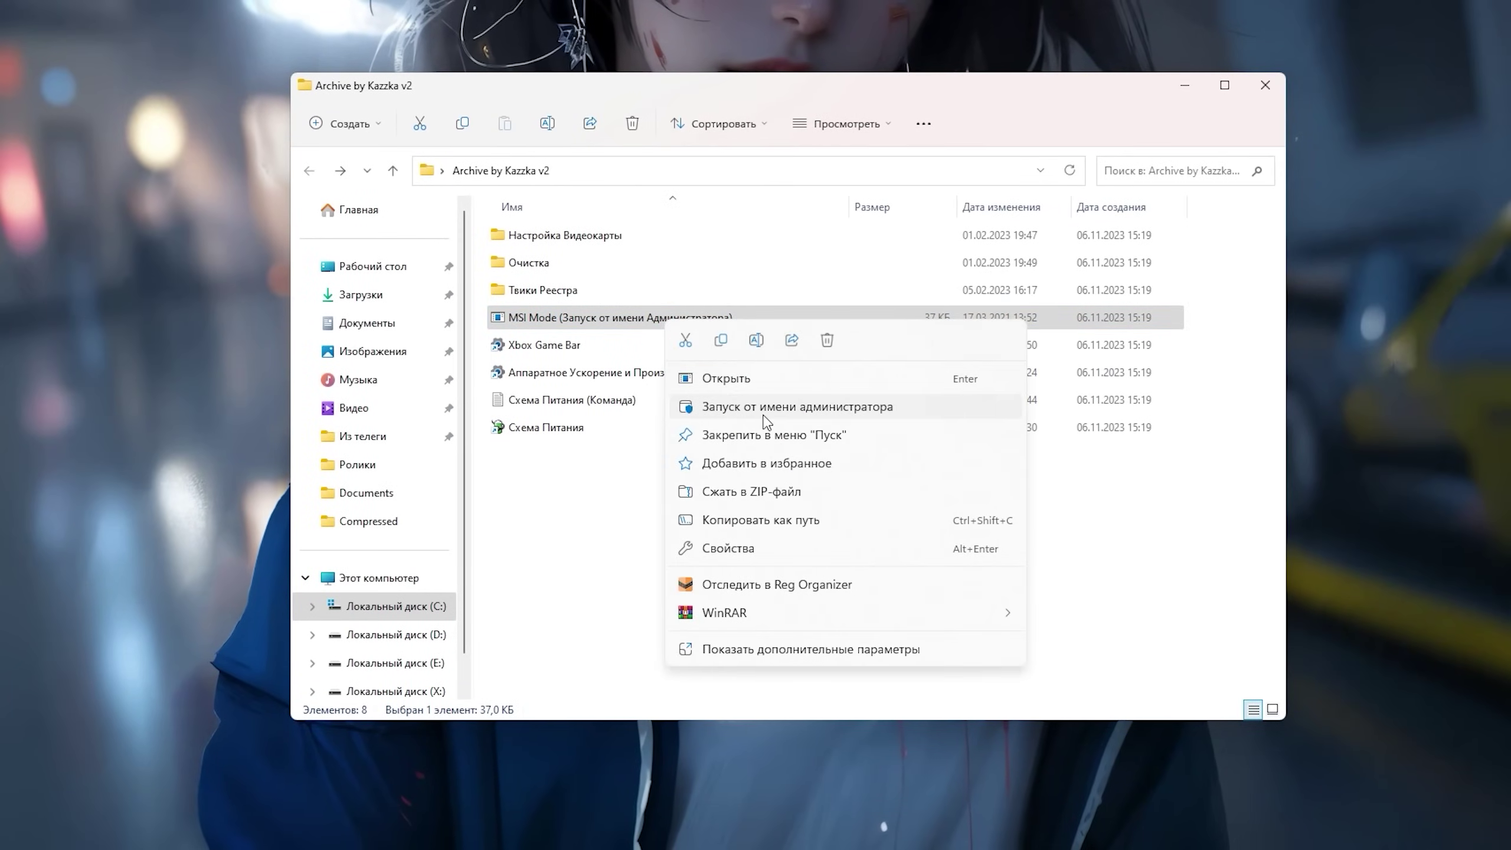
pyautogui.click(760, 408)
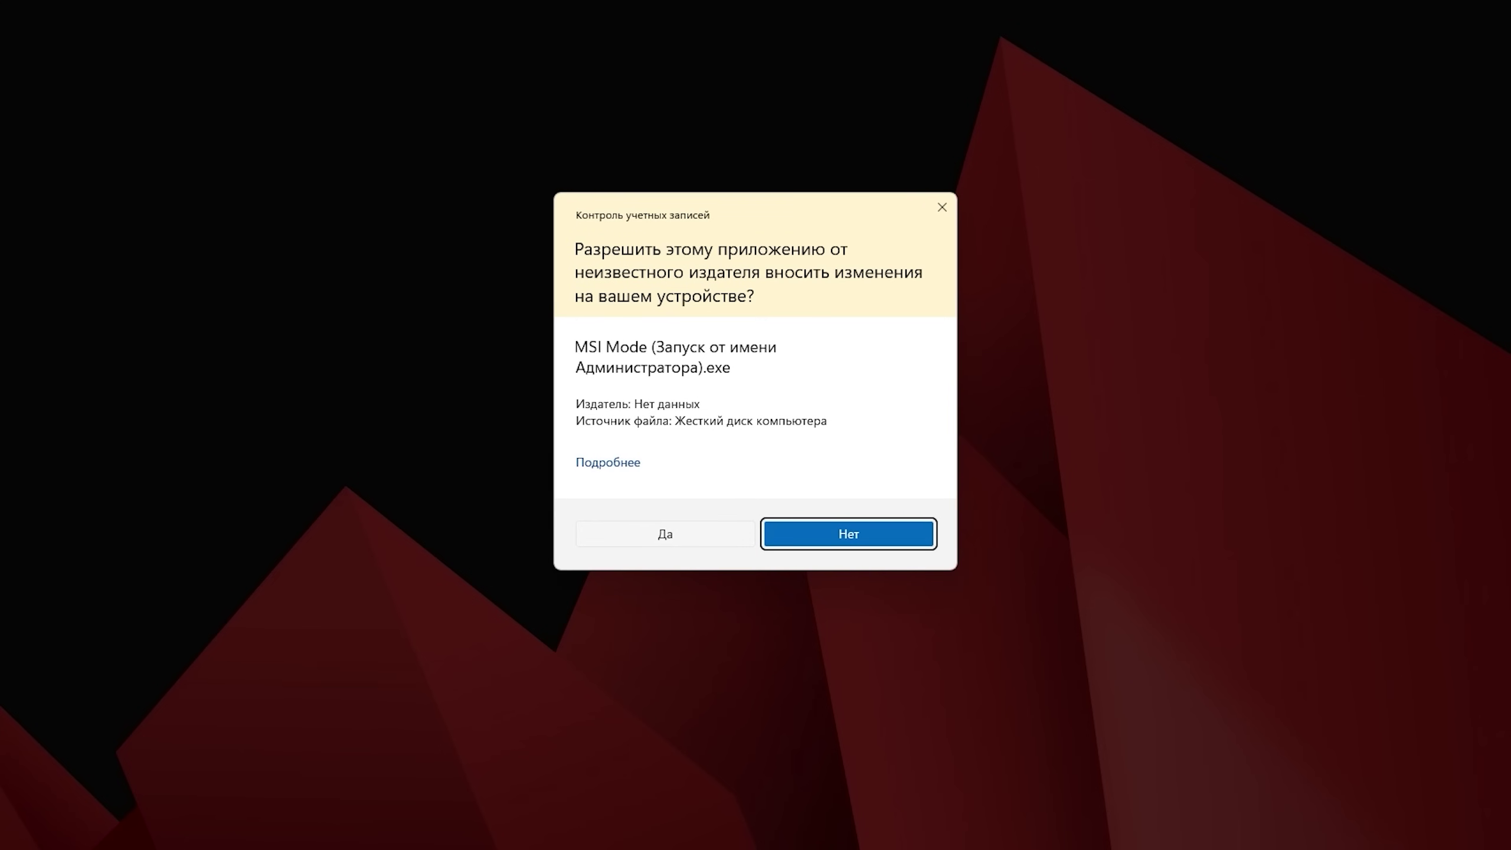
pyautogui.click(665, 535)
pyautogui.click(391, 350)
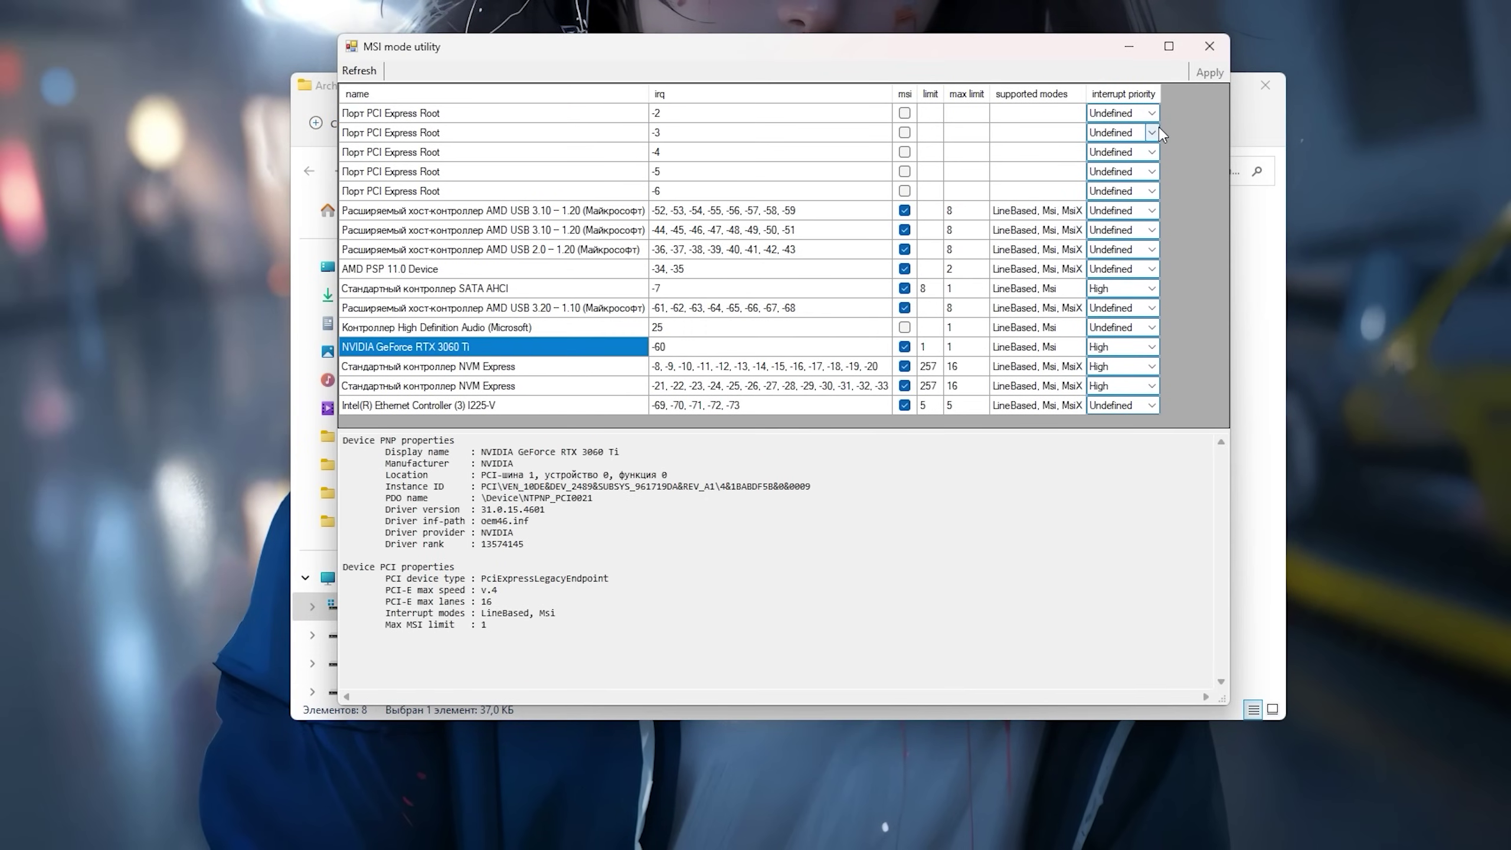
pyautogui.click(905, 347)
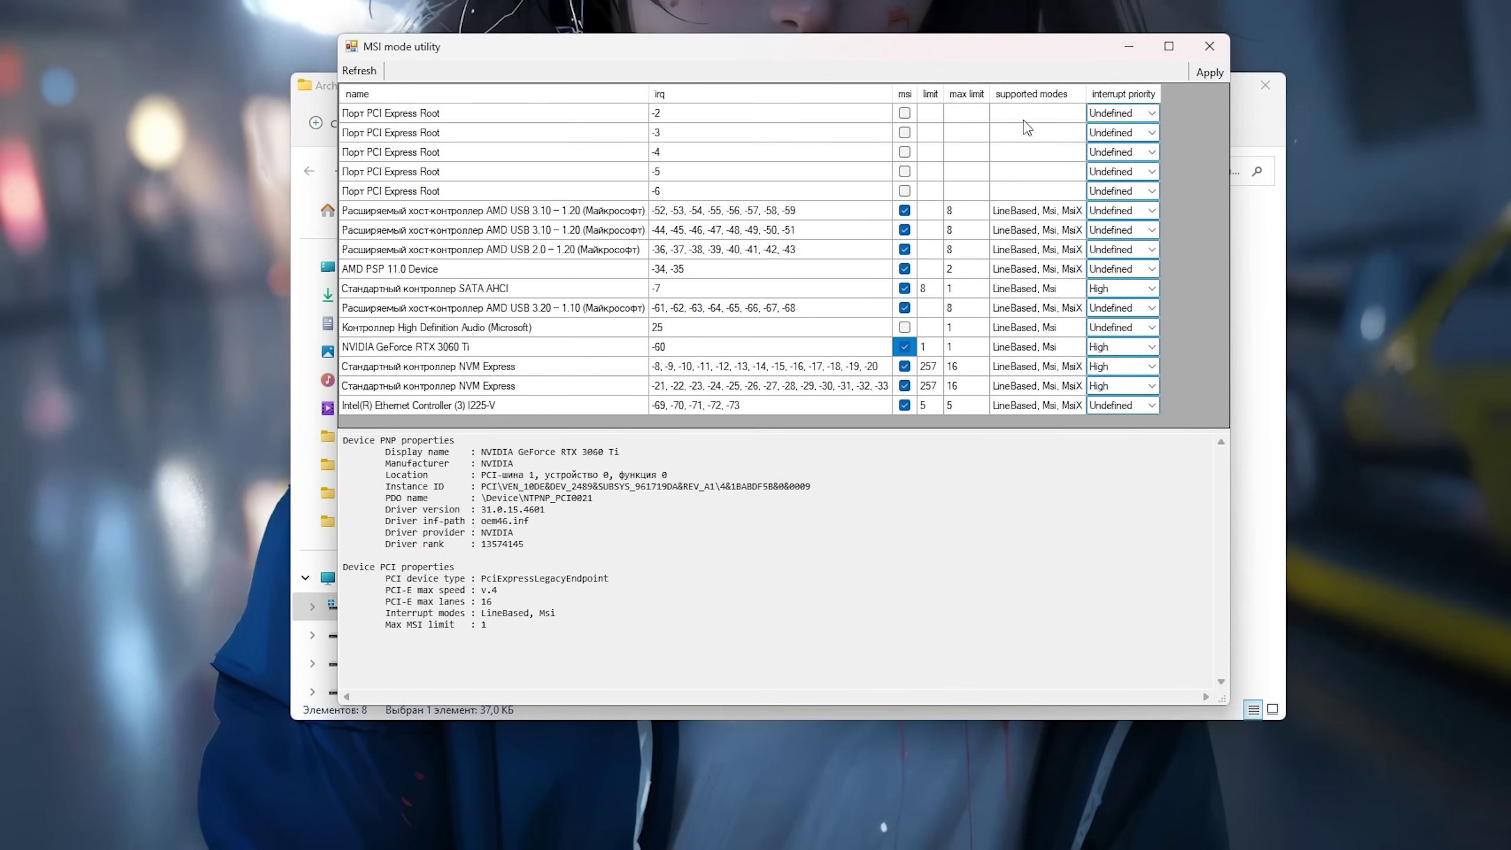
pyautogui.click(1121, 347)
pyautogui.click(1112, 408)
pyautogui.click(1212, 77)
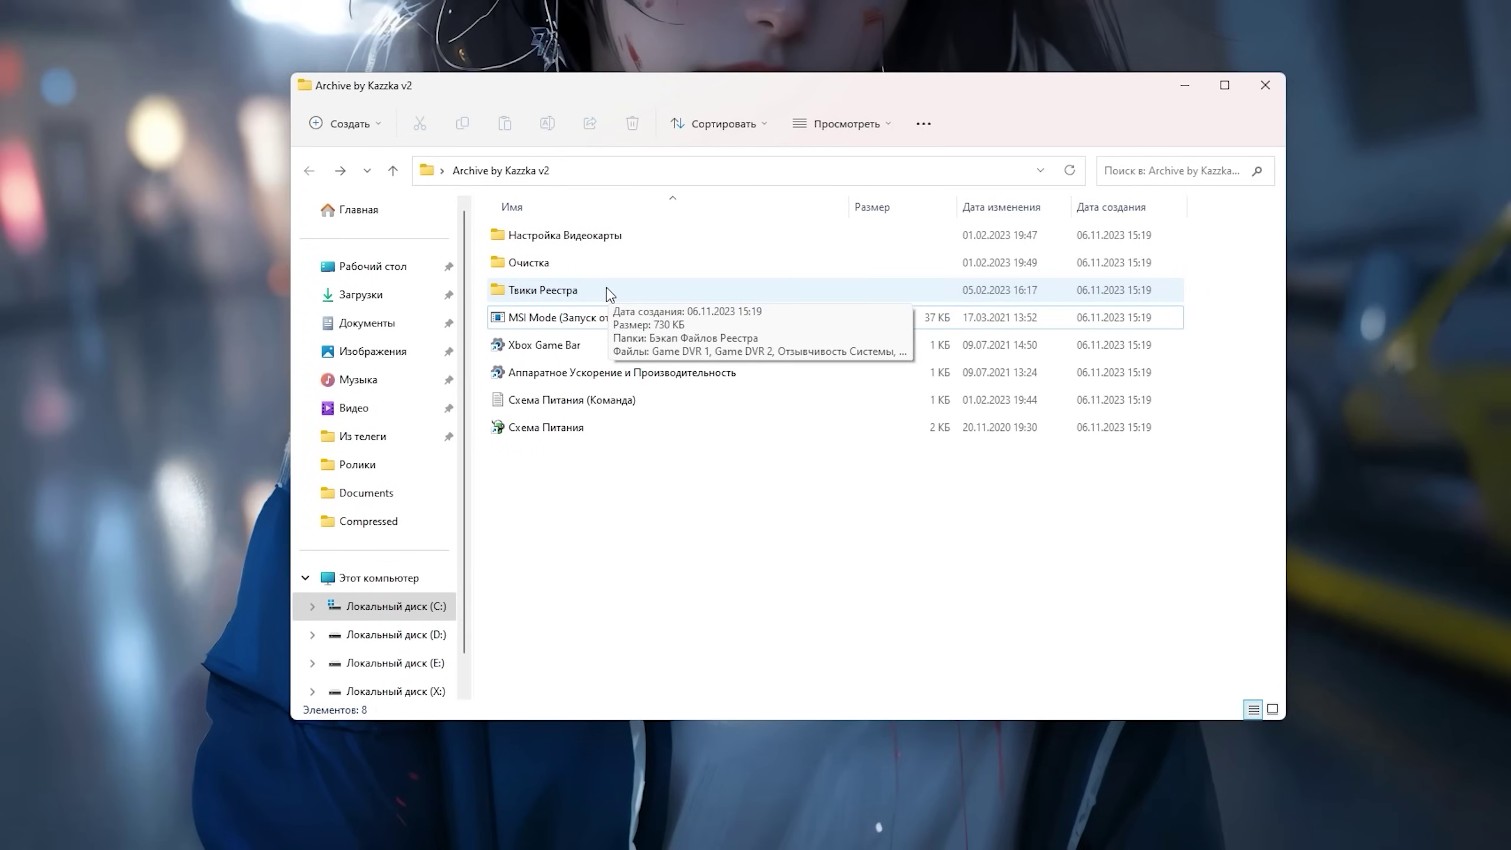
# Step: Select the registry tweak files Game DVR 1 through Системный Приоритет in «Твики Реестра», and open the «Бэкап Файлов Реестра» subfolder
pyautogui.doubleClick(601, 292)
pyautogui.moveTo(591, 538); pyautogui.dragTo(557, 263)
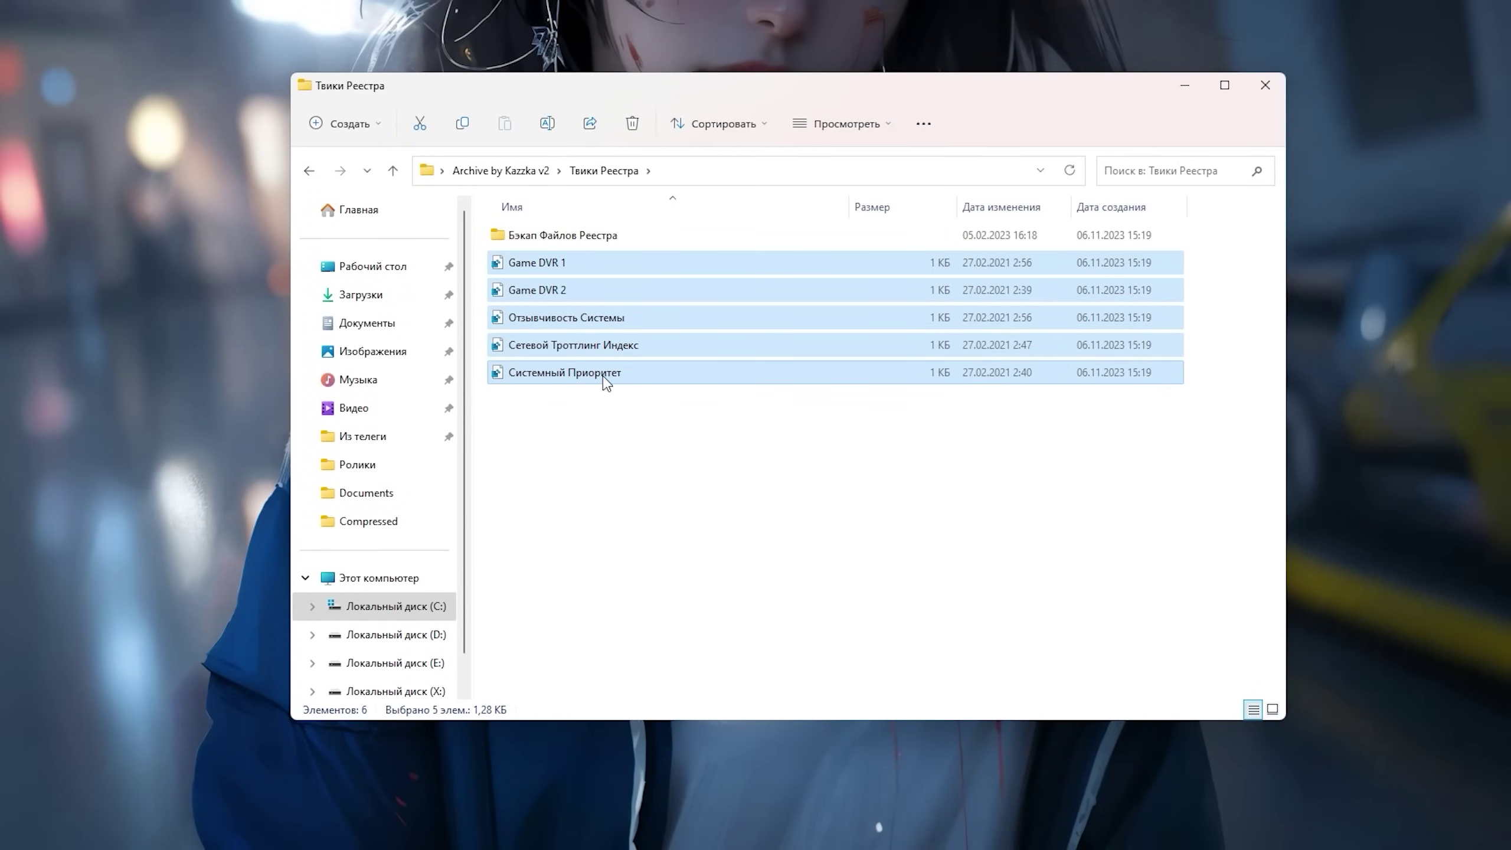
pyautogui.click(634, 454)
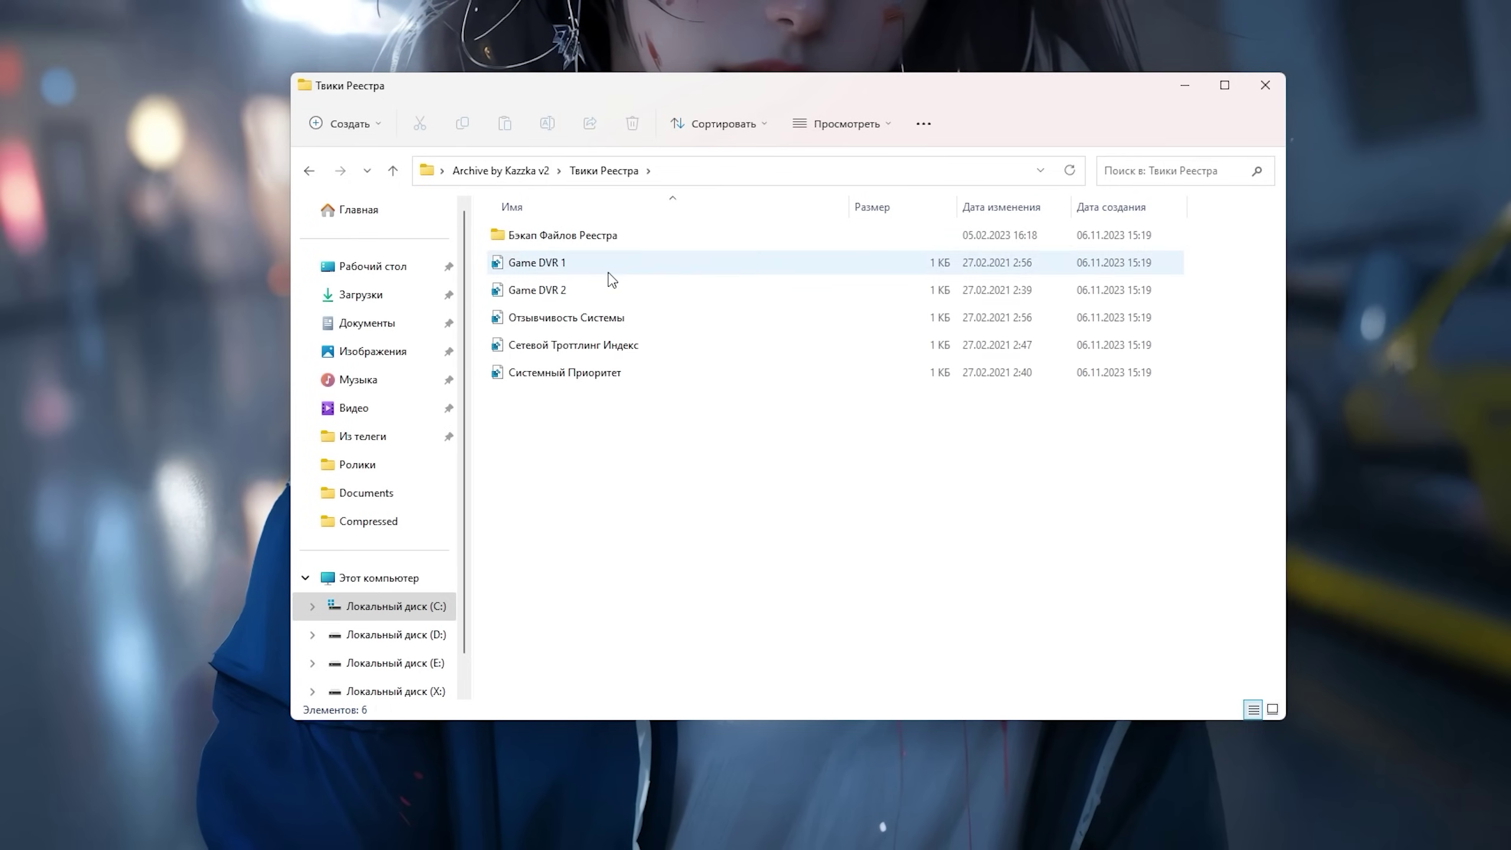
pyautogui.doubleClick(585, 234)
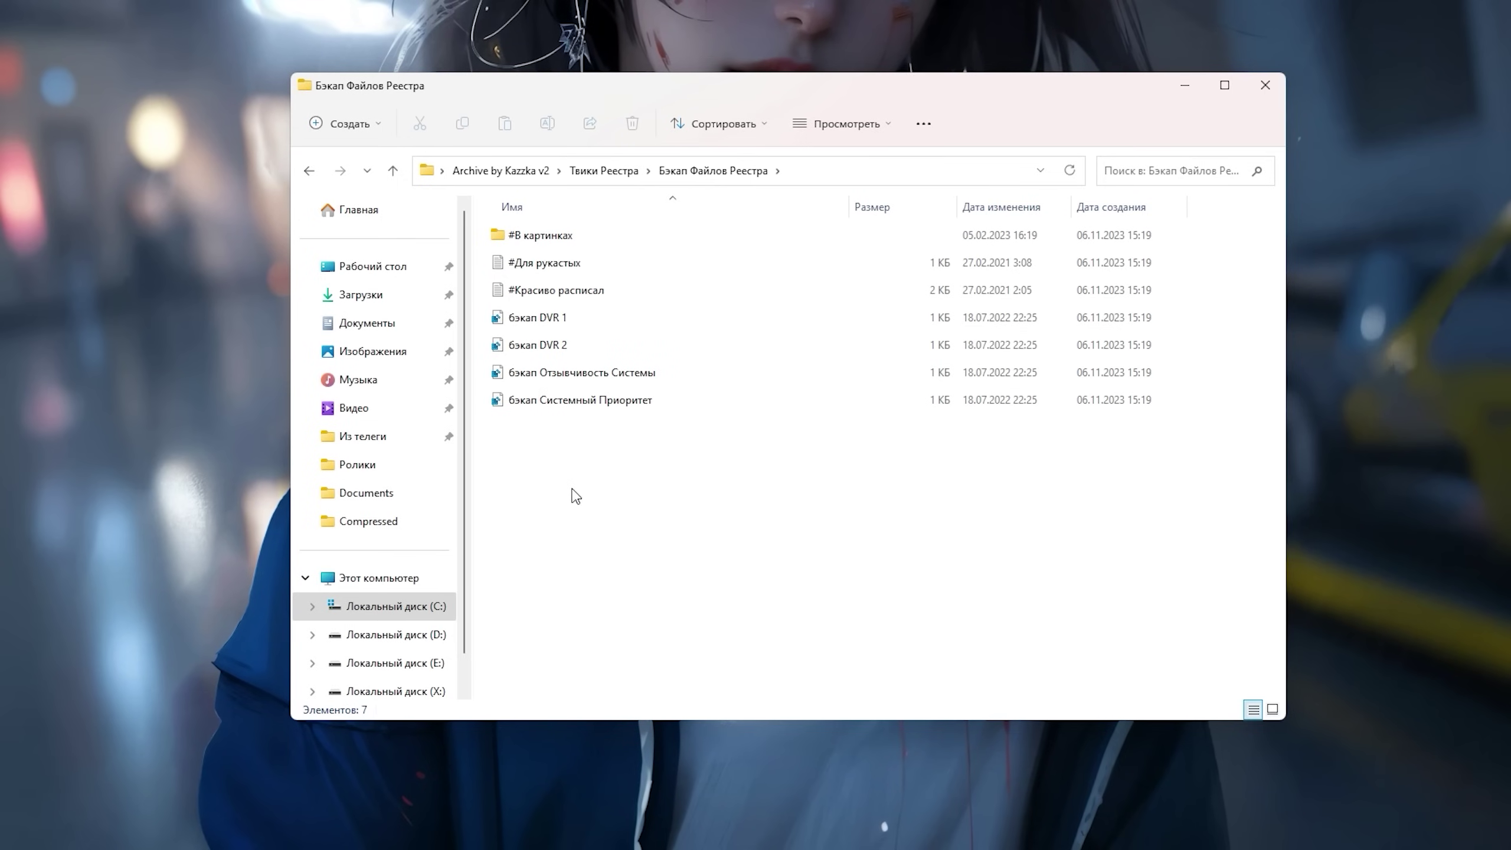
# Step: Compare the backup registry files in «Бэкап Файлов Реестра» with the tweak files in «Твики Реестра»
pyautogui.moveTo(574, 496); pyautogui.dragTo(536, 308)
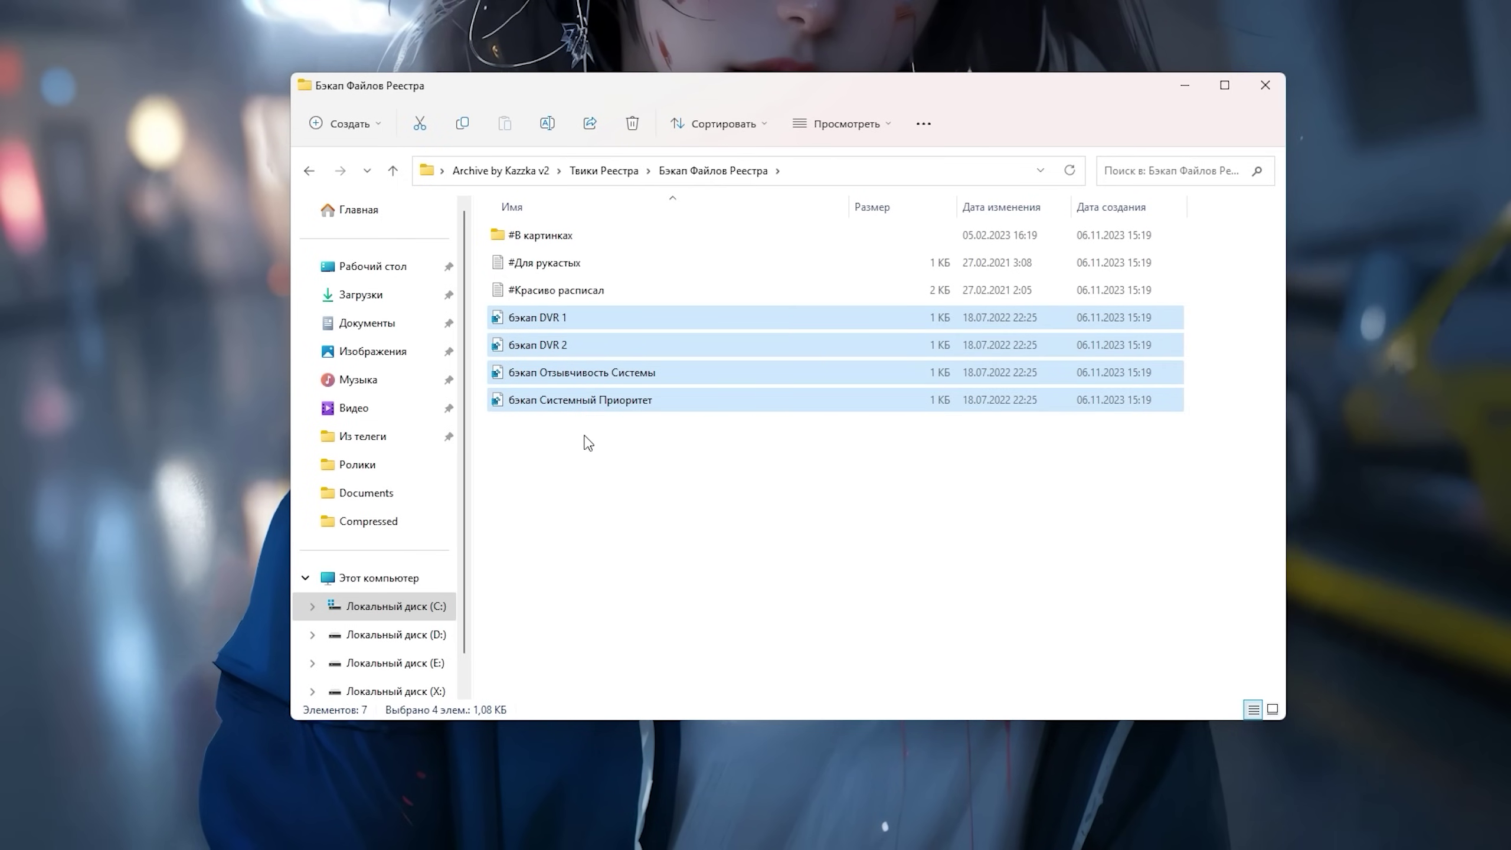
pyautogui.press('BackSpace')
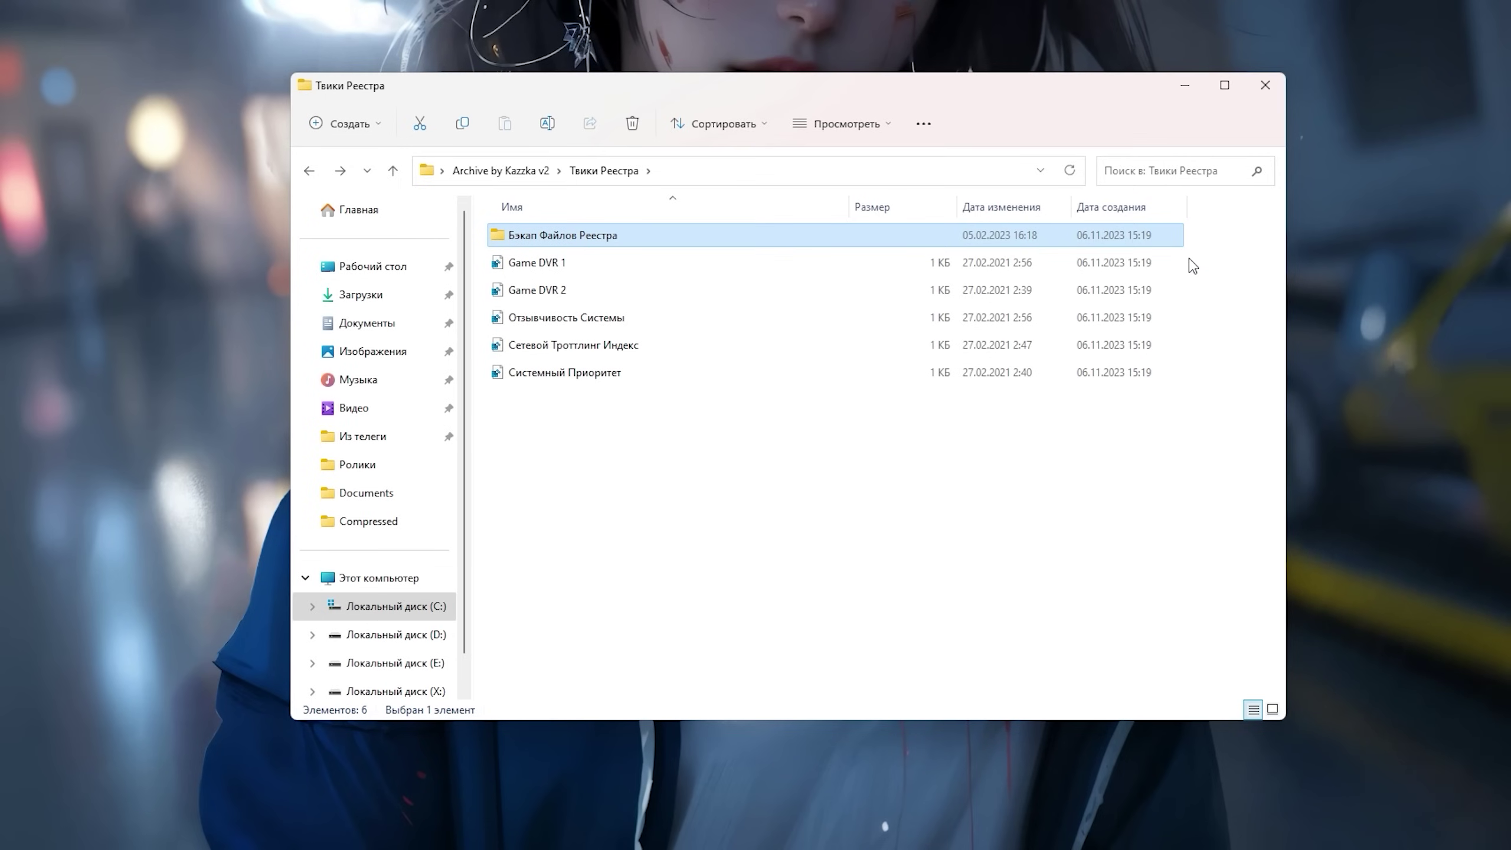
pyautogui.moveTo(1193, 266); pyautogui.dragTo(981, 298)
pyautogui.click(840, 534)
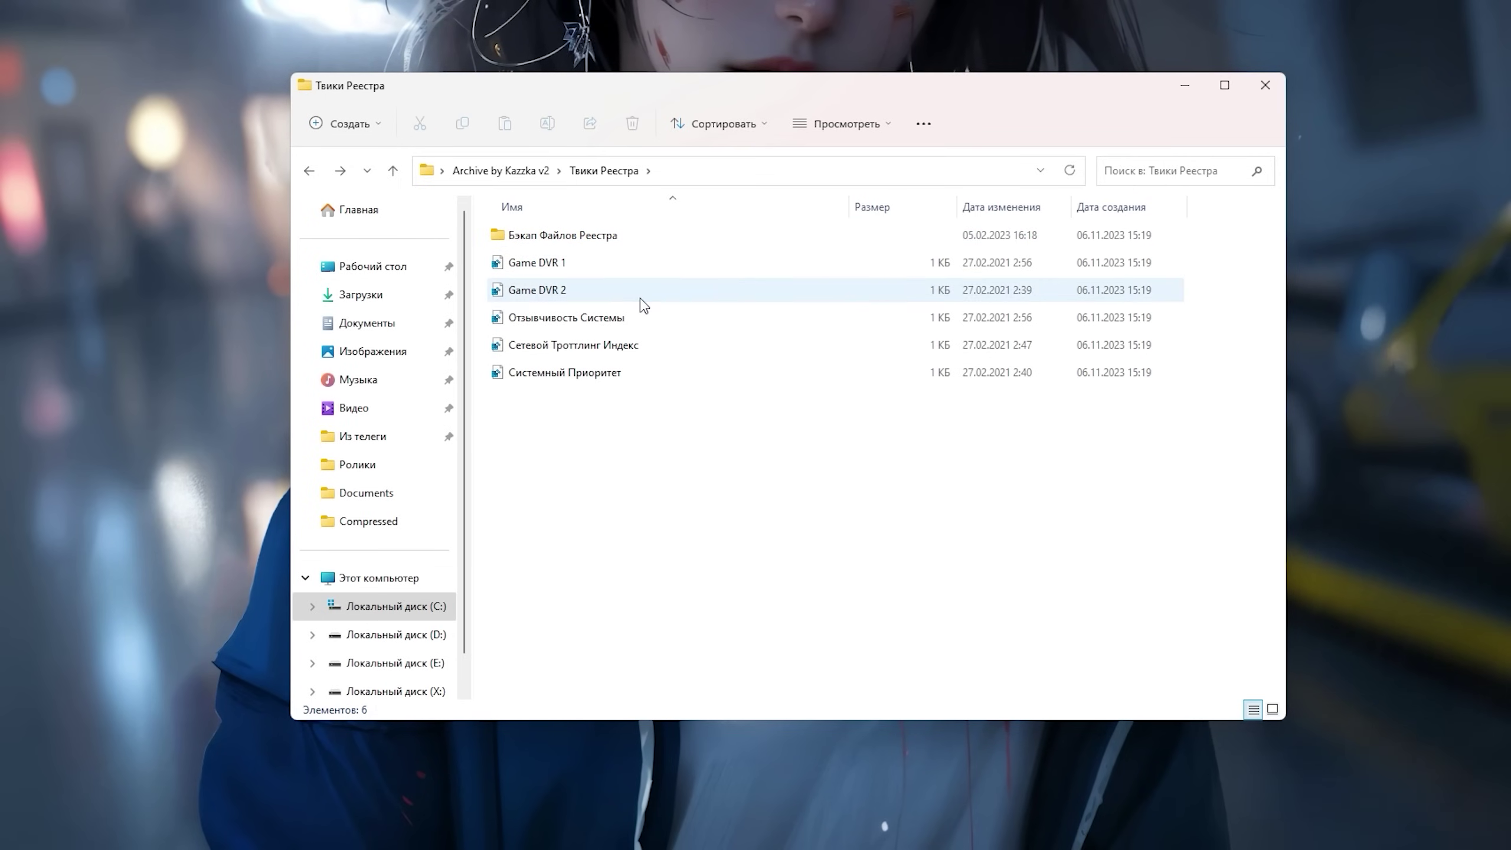
pyautogui.doubleClick(606, 250)
pyautogui.moveTo(1218, 315); pyautogui.dragTo(999, 367)
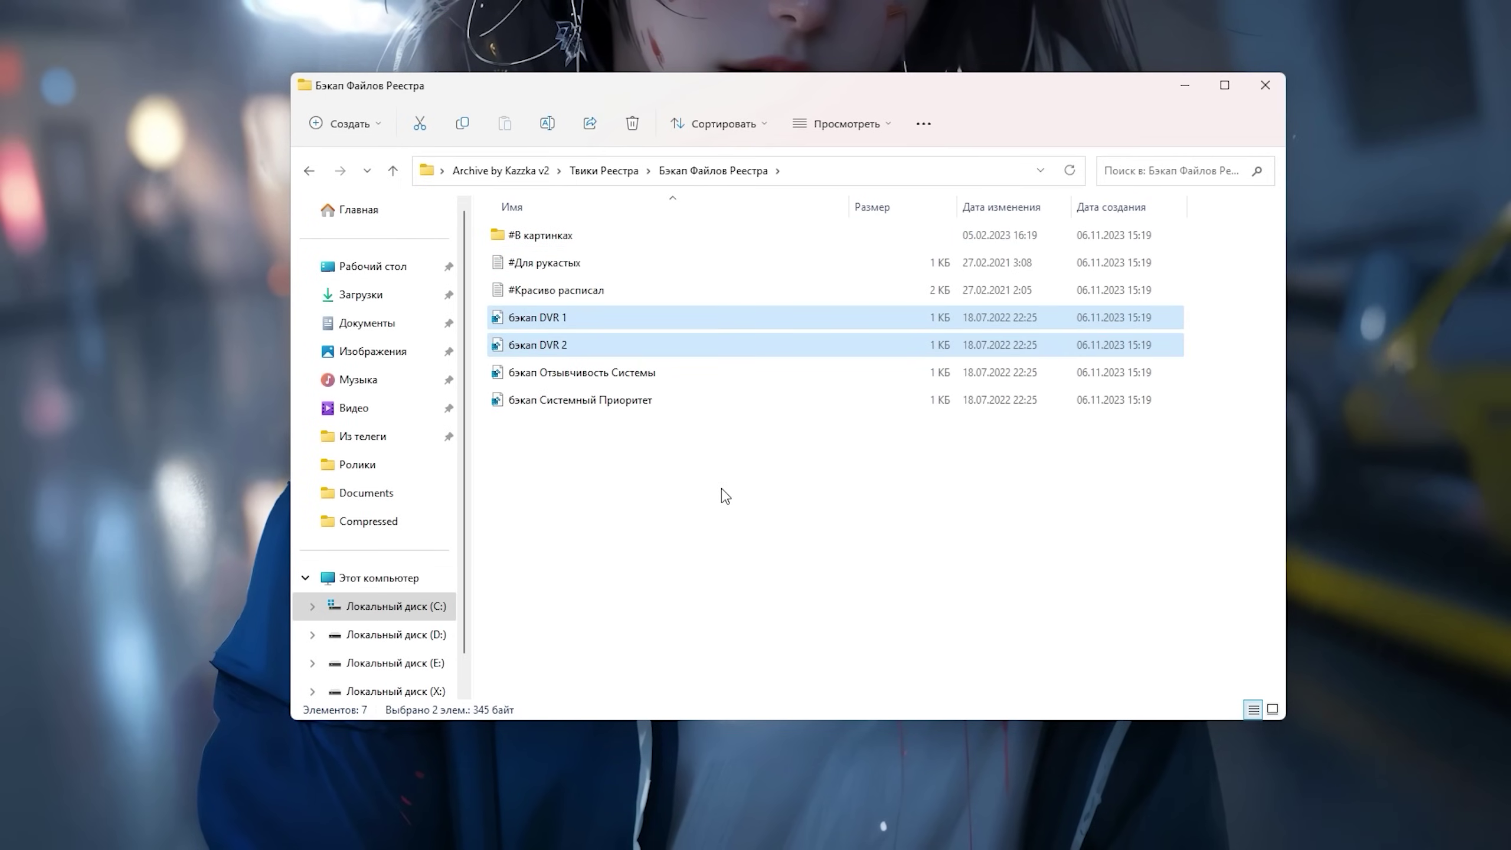
pyautogui.click(699, 502)
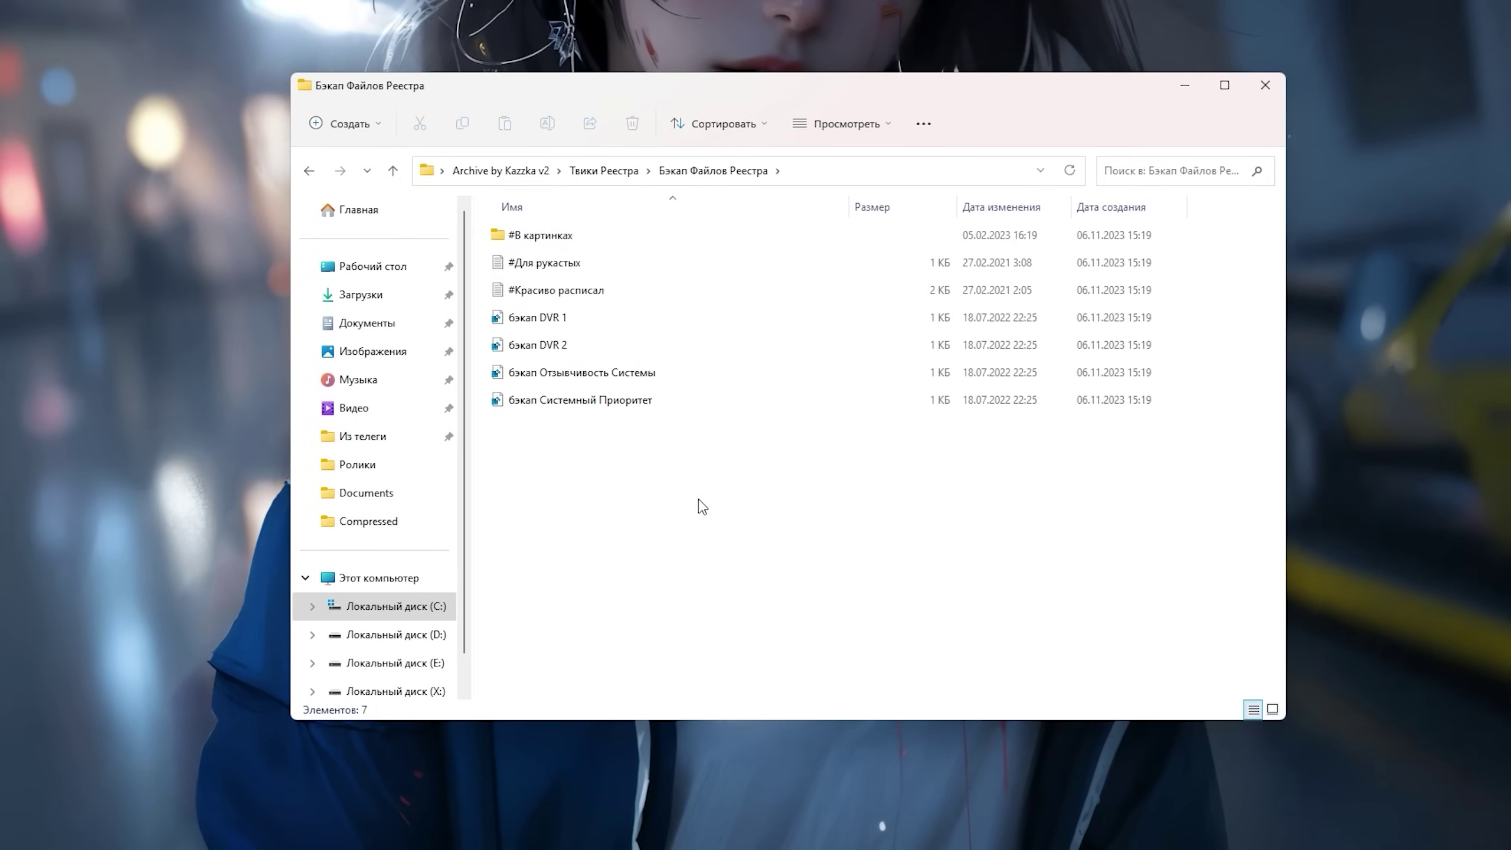
pyautogui.moveTo(1198, 243); pyautogui.dragTo(1013, 271)
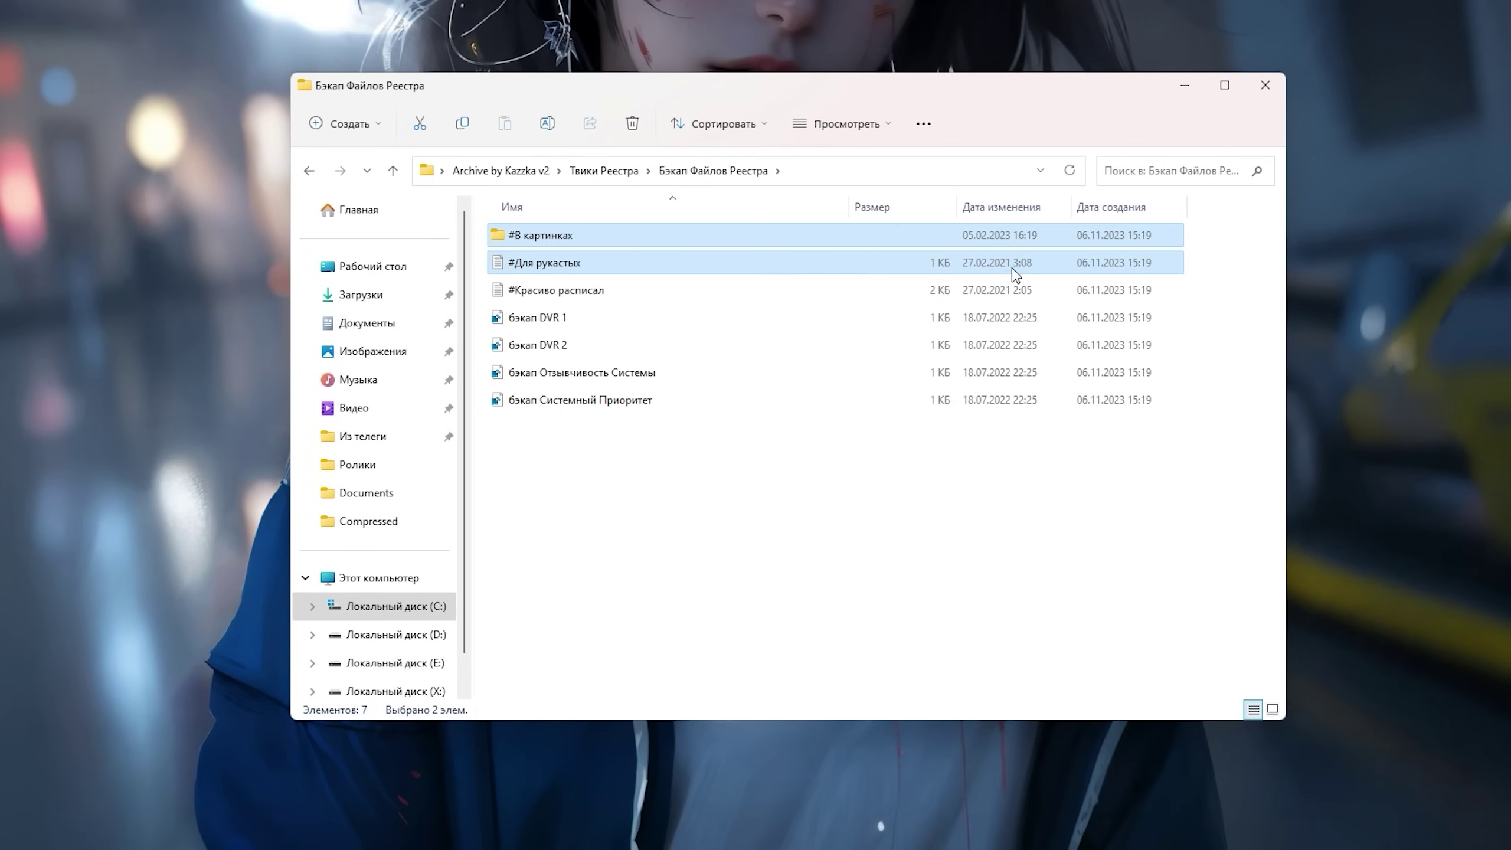
# Step: View the export and import instruction images in «#В картинках» as large icons, and return to «Твики Реестра»
pyautogui.doubleClick(568, 234)
pyautogui.rightClick(539, 448)
pyautogui.moveTo(857, 469)
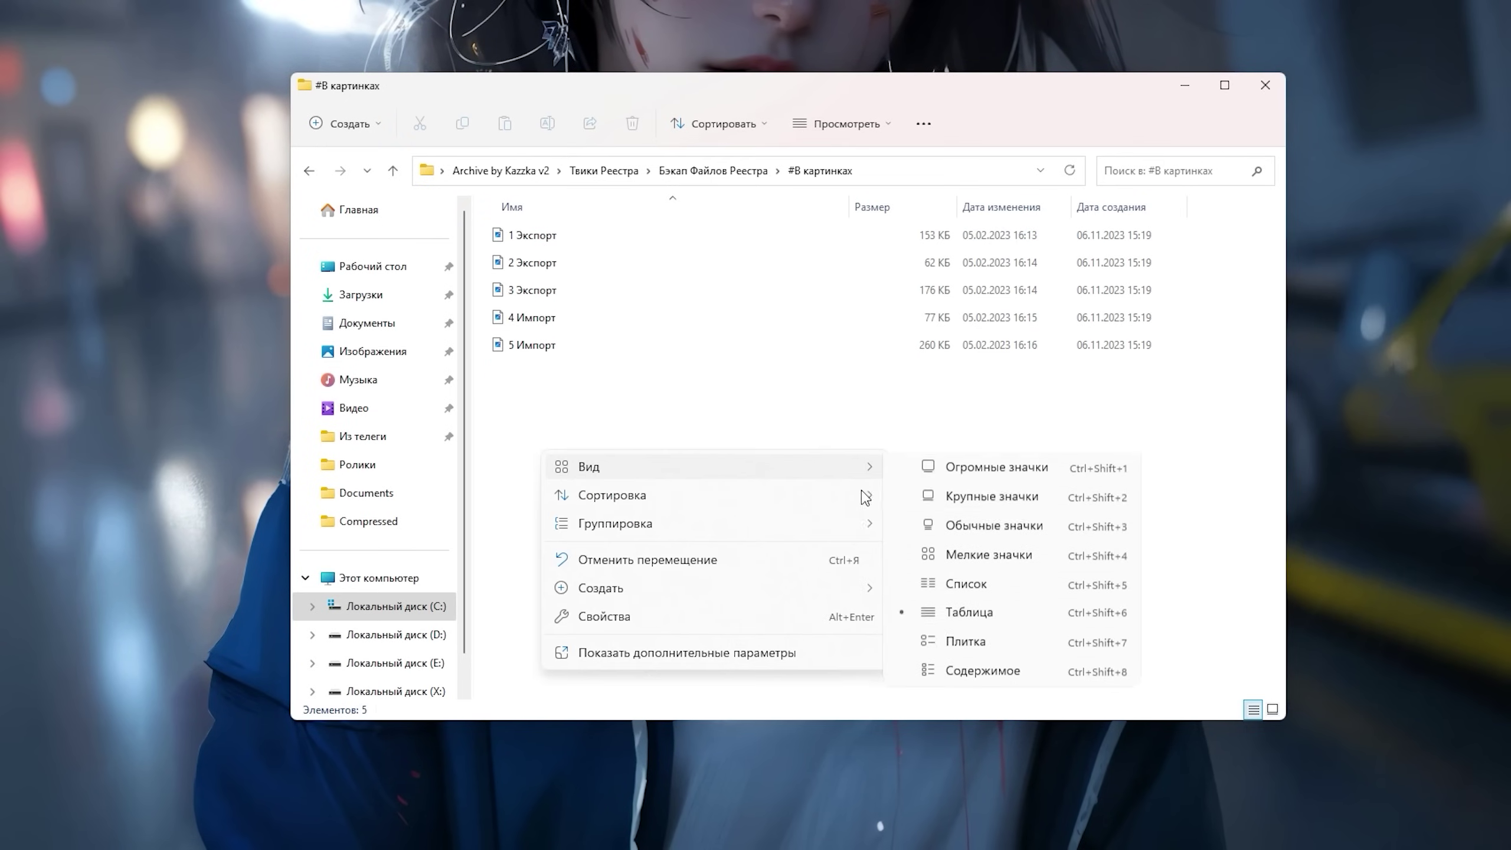
pyautogui.click(991, 497)
pyautogui.moveTo(536, 489); pyautogui.dragTo(1104, 368)
pyautogui.hotkey('alt', 'Left')
pyautogui.click(584, 292)
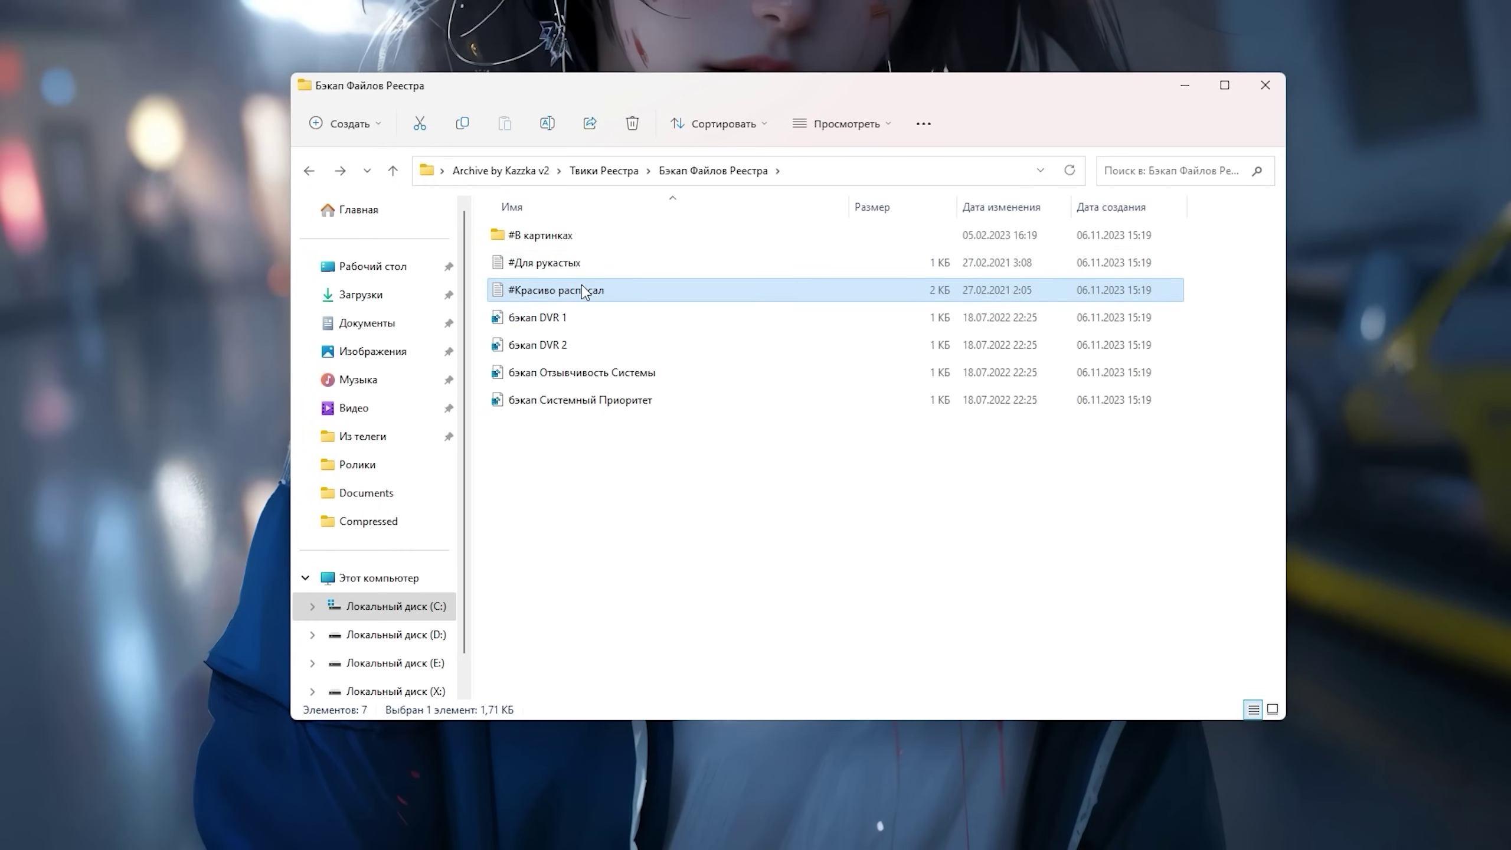
pyautogui.hotkey('alt', 'Left')
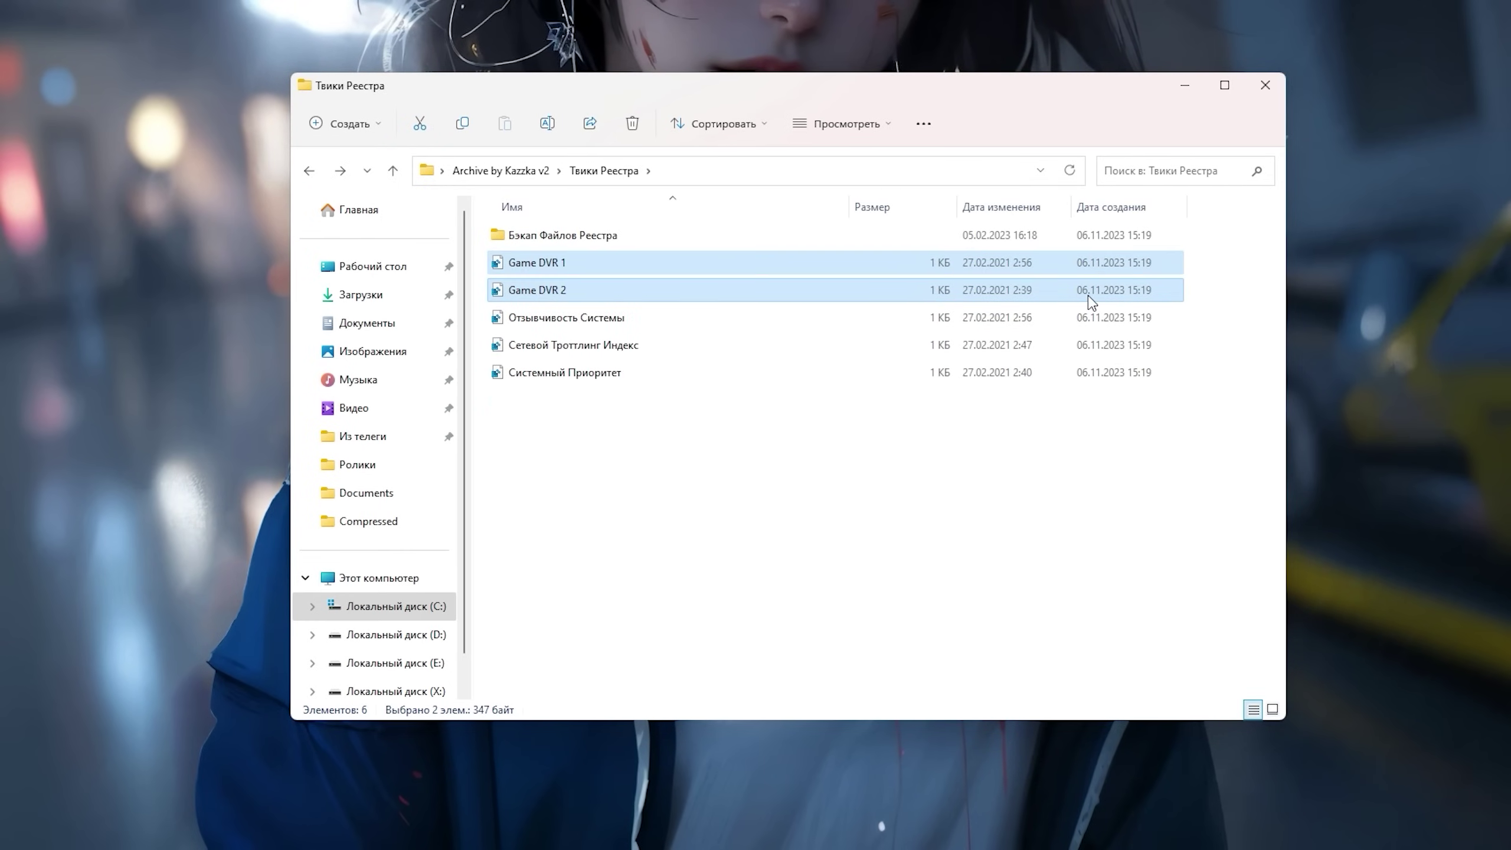
pyautogui.click(779, 499)
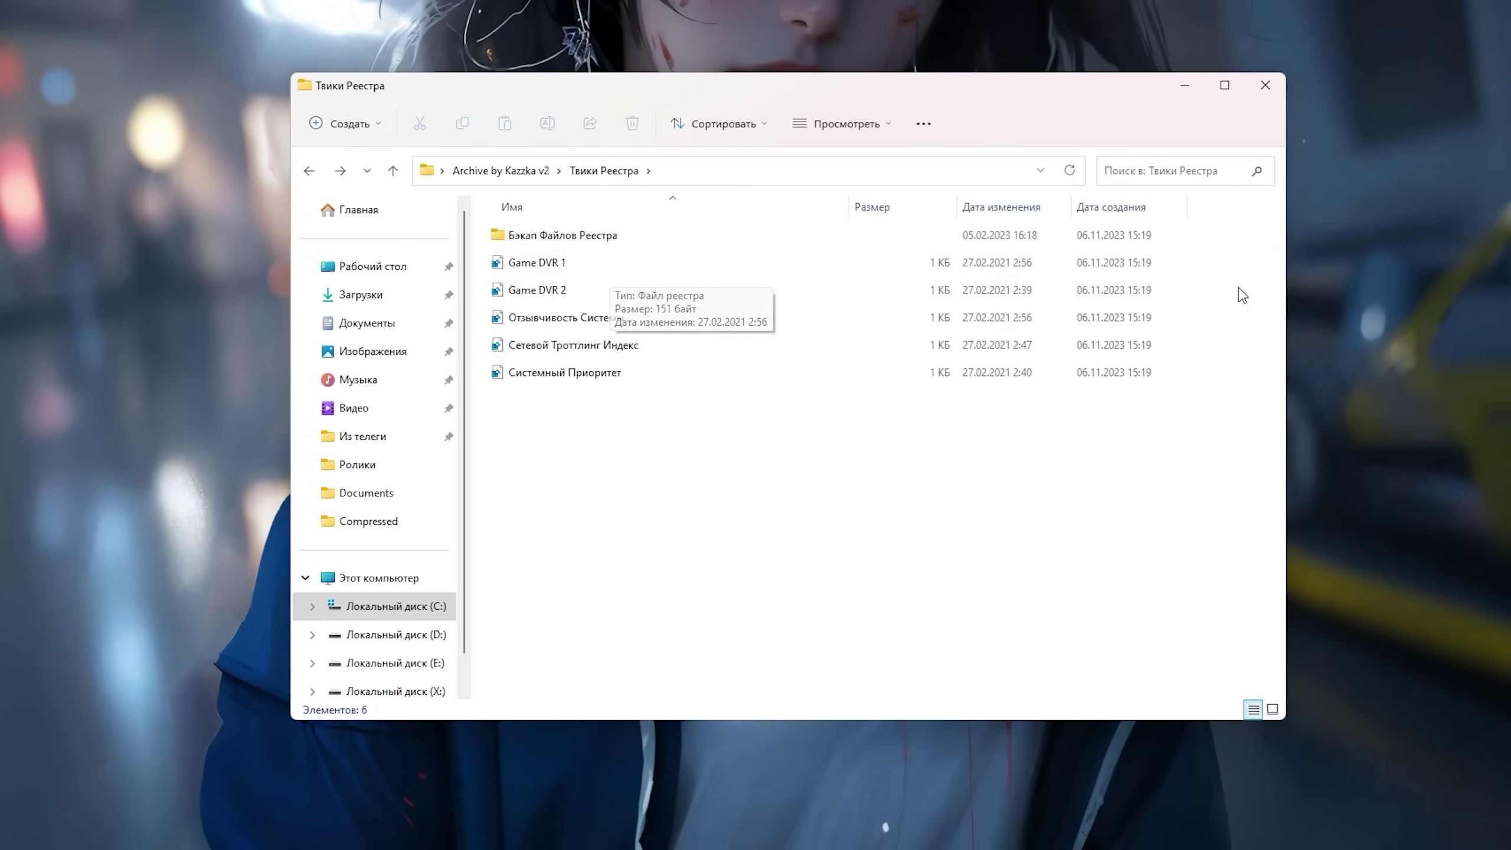
pyautogui.click(568, 371)
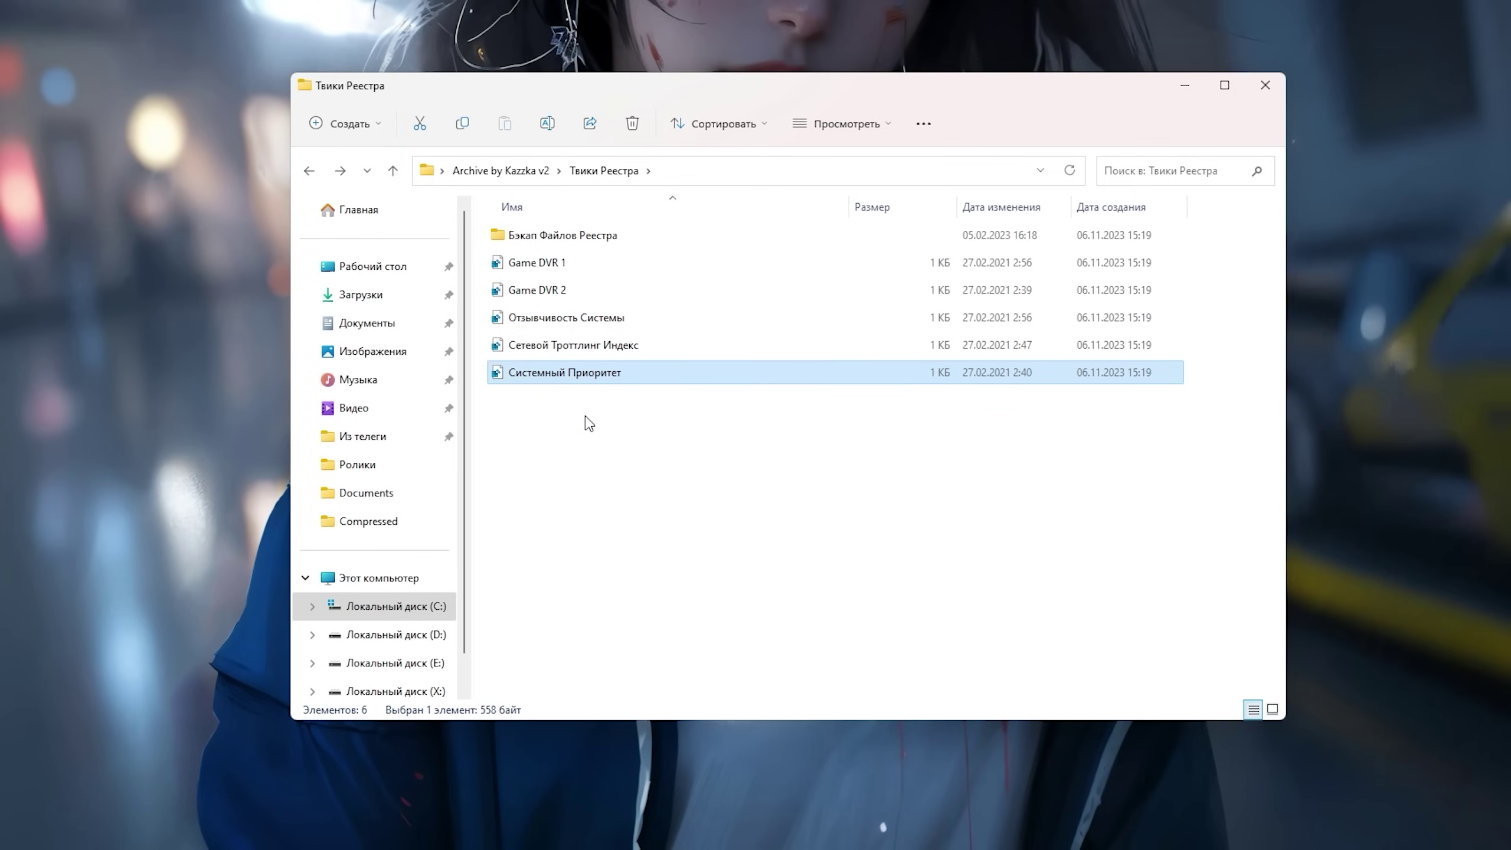
pyautogui.doubleClick(580, 239)
pyautogui.click(309, 171)
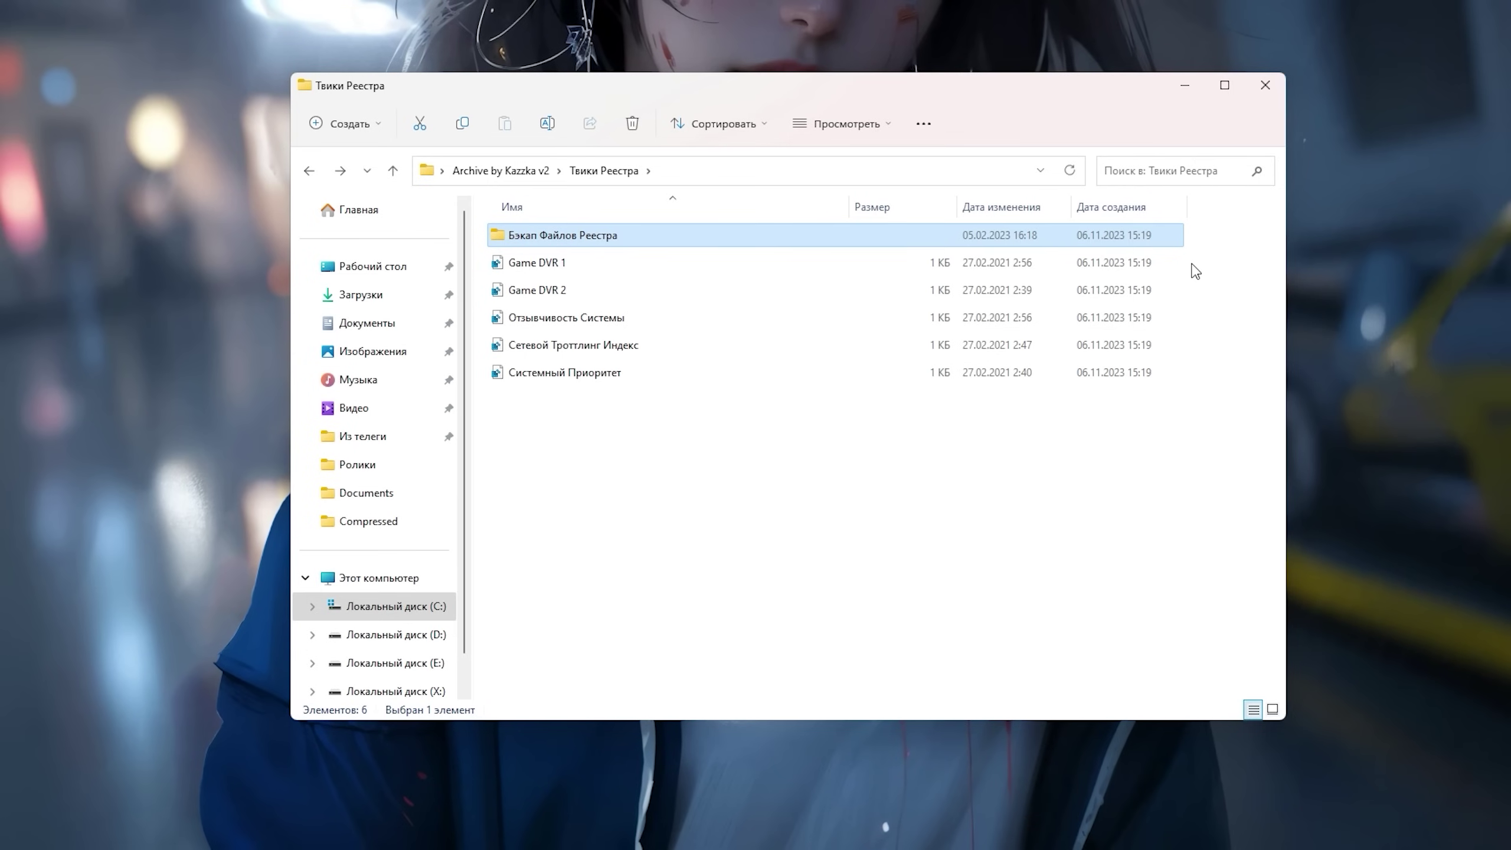
# Step: Check the available file actions, including «Слияние», for the registry tweaks Game DVR 1 and Game DVR 2
pyautogui.click(583, 264)
pyautogui.rightClick(585, 265)
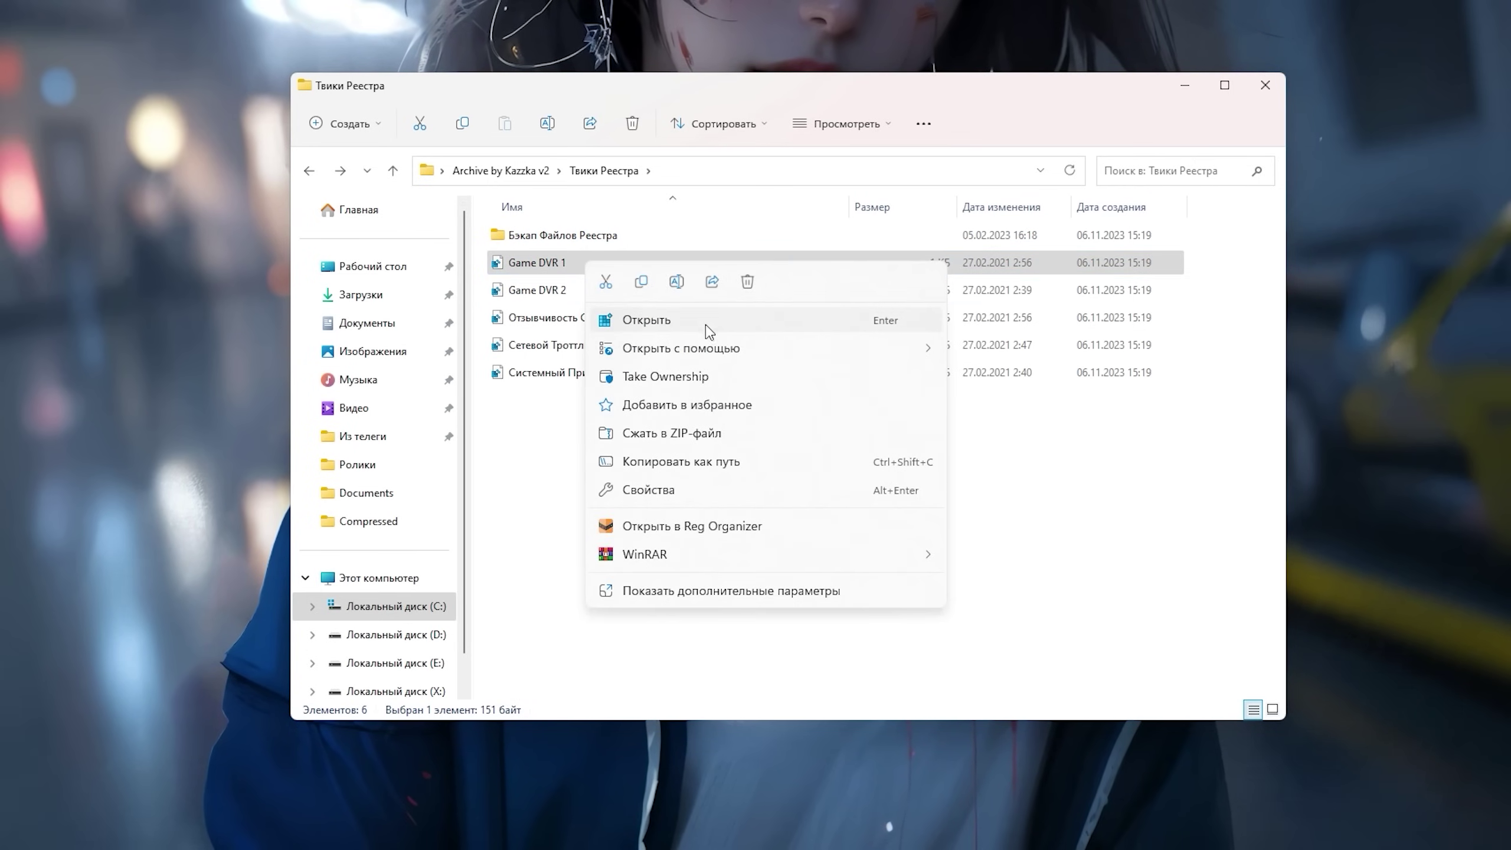
pyautogui.keyDown('shift'); pyautogui.rightClick(778, 179); pyautogui.keyUp('shift')
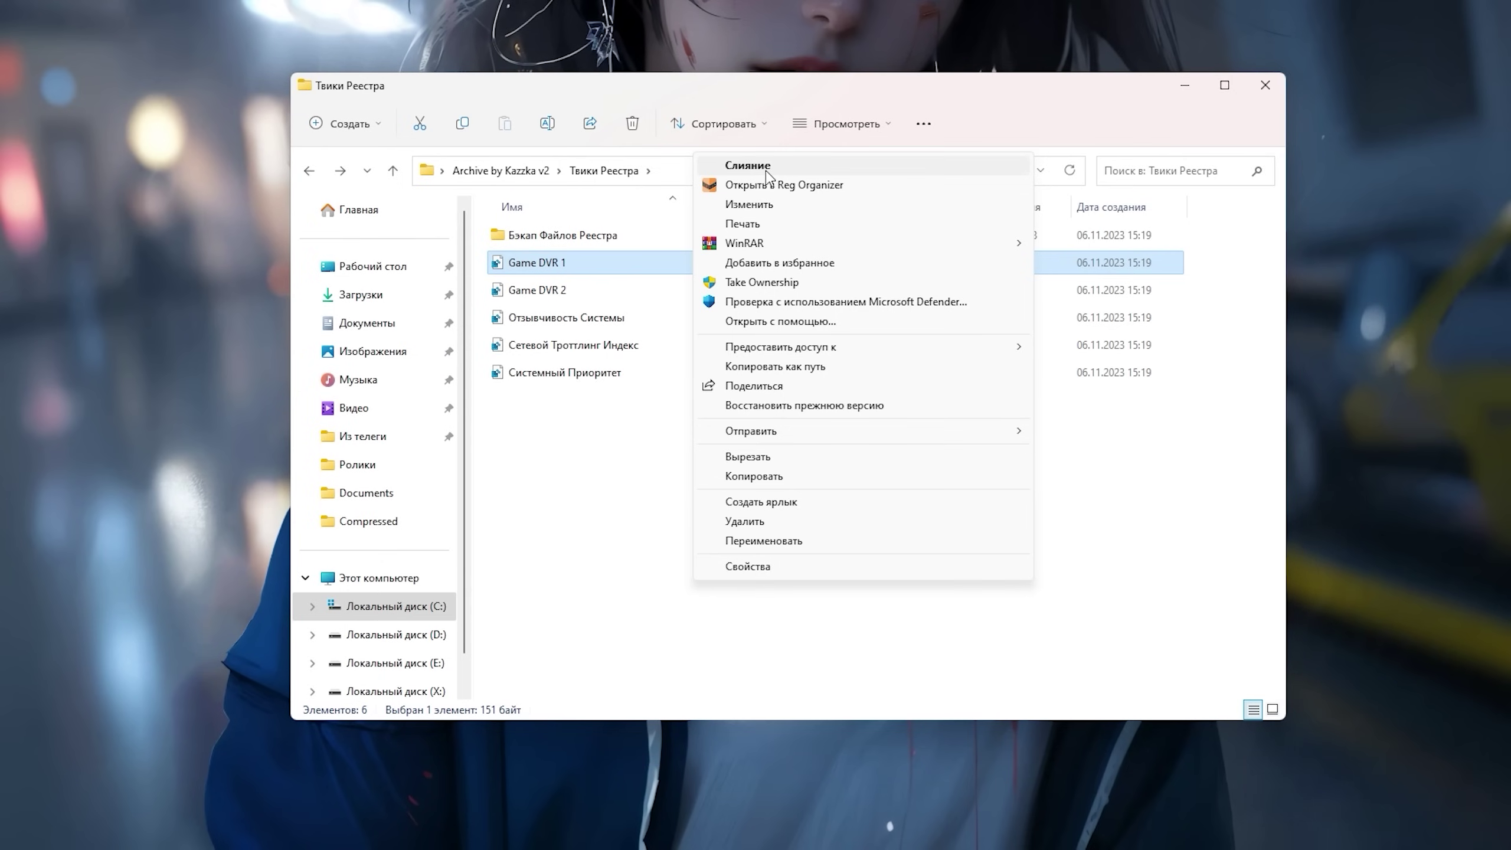
pyautogui.click(601, 290)
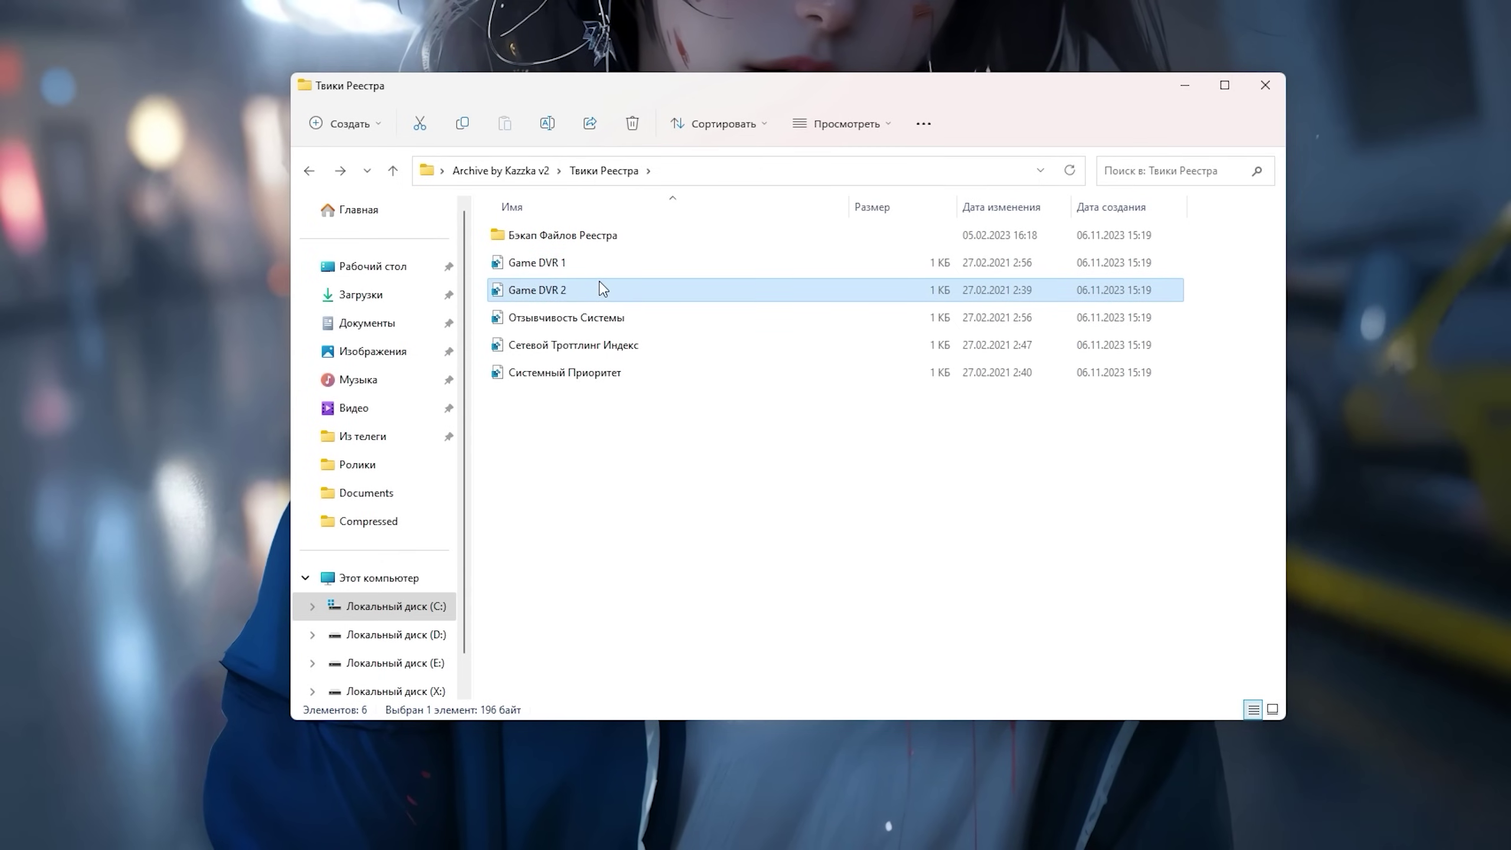
pyautogui.rightClick(603, 289)
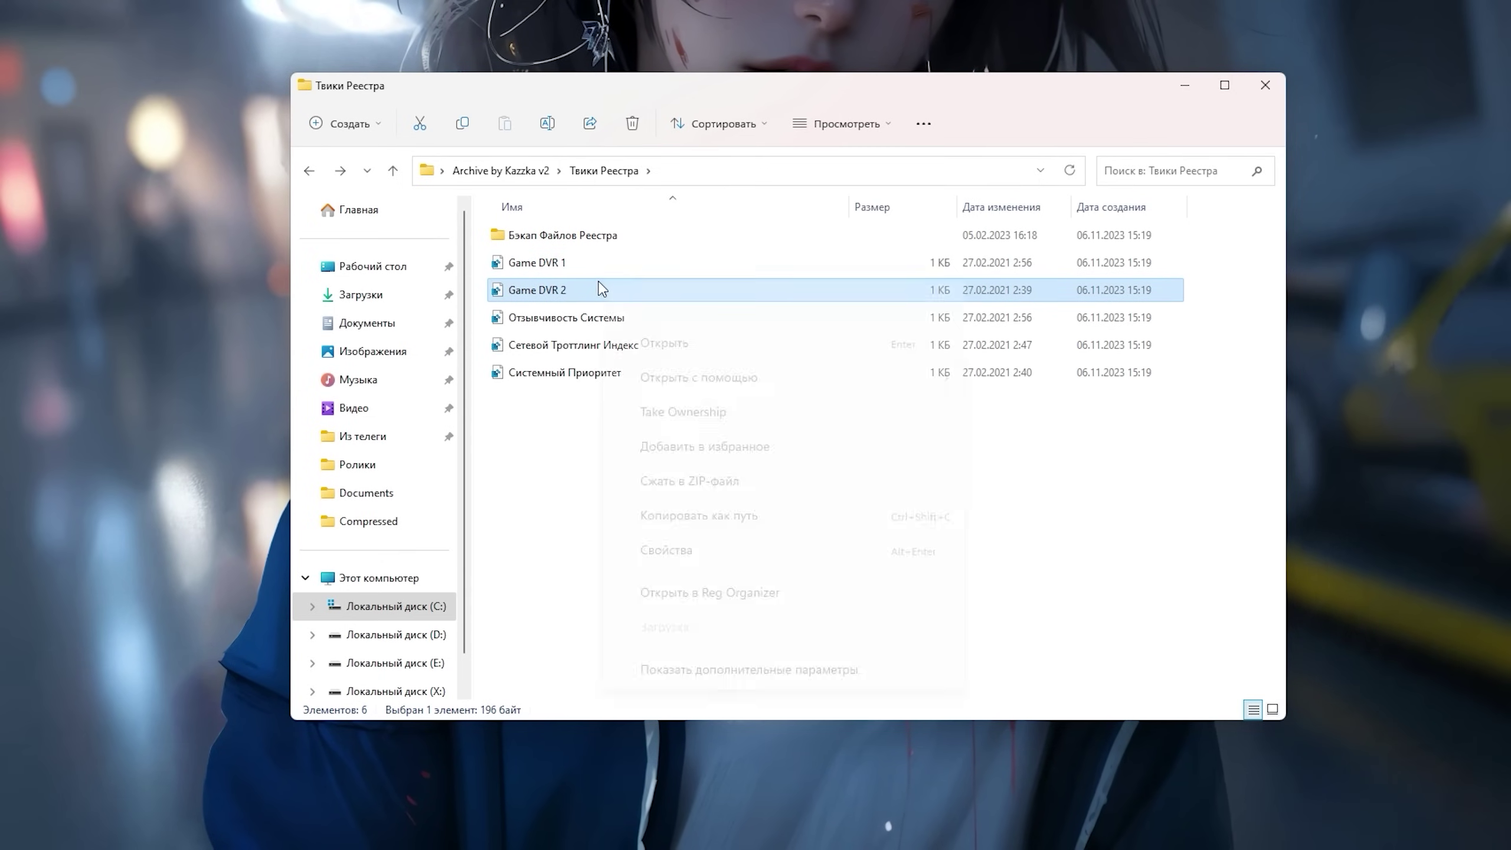
pyautogui.click(516, 488)
# Step: Check the available file actions for the tweaks Отзывчивость Системы, Сетевой Троттлинг Индекс and Системный Приоритет
pyautogui.click(650, 329)
pyautogui.rightClick(646, 327)
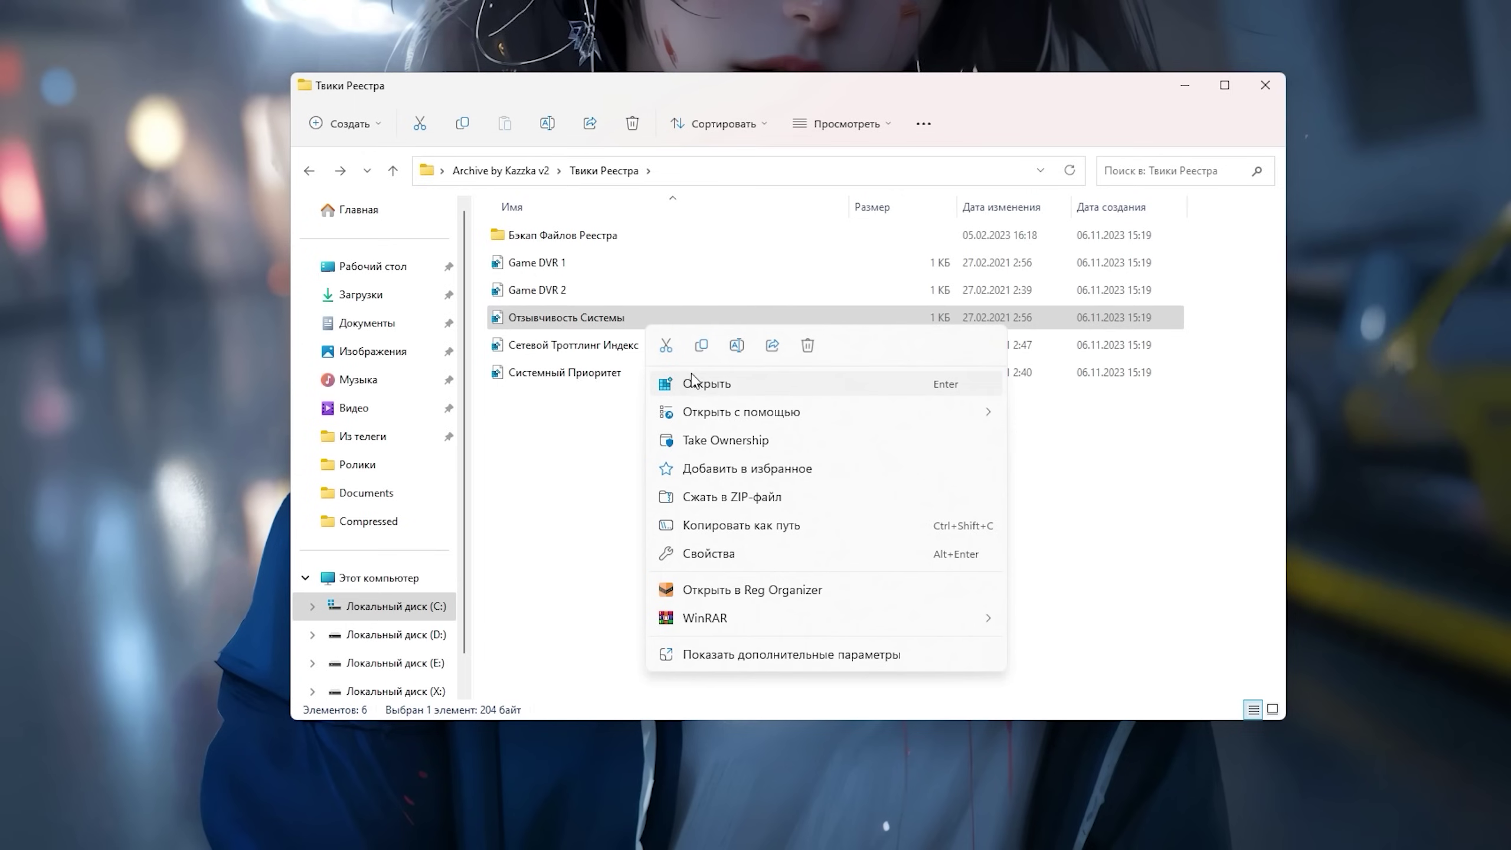
pyautogui.click(523, 455)
pyautogui.click(574, 344)
pyautogui.rightClick(616, 343)
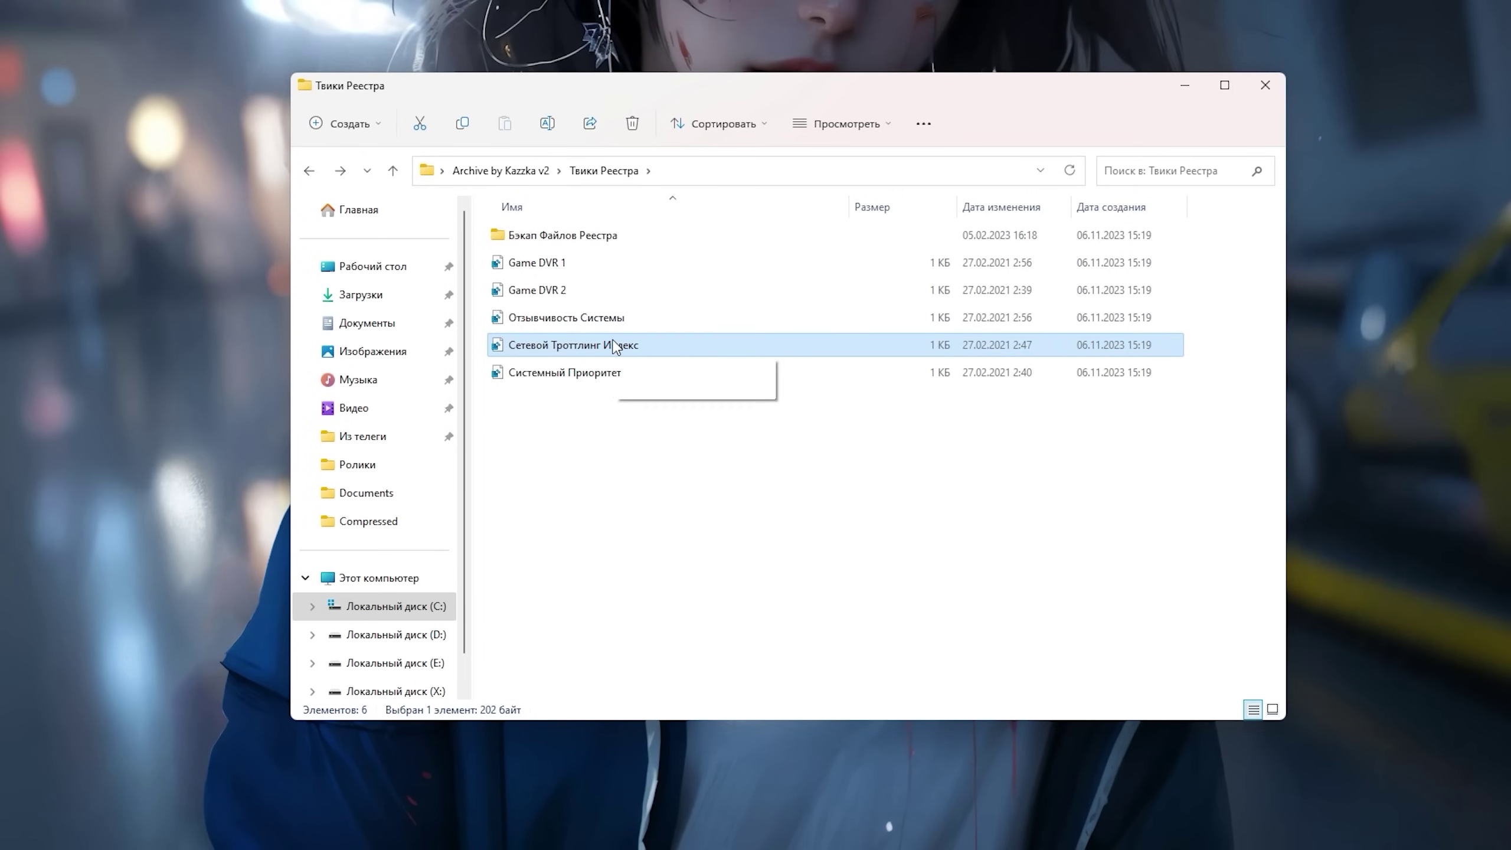
pyautogui.click(594, 408)
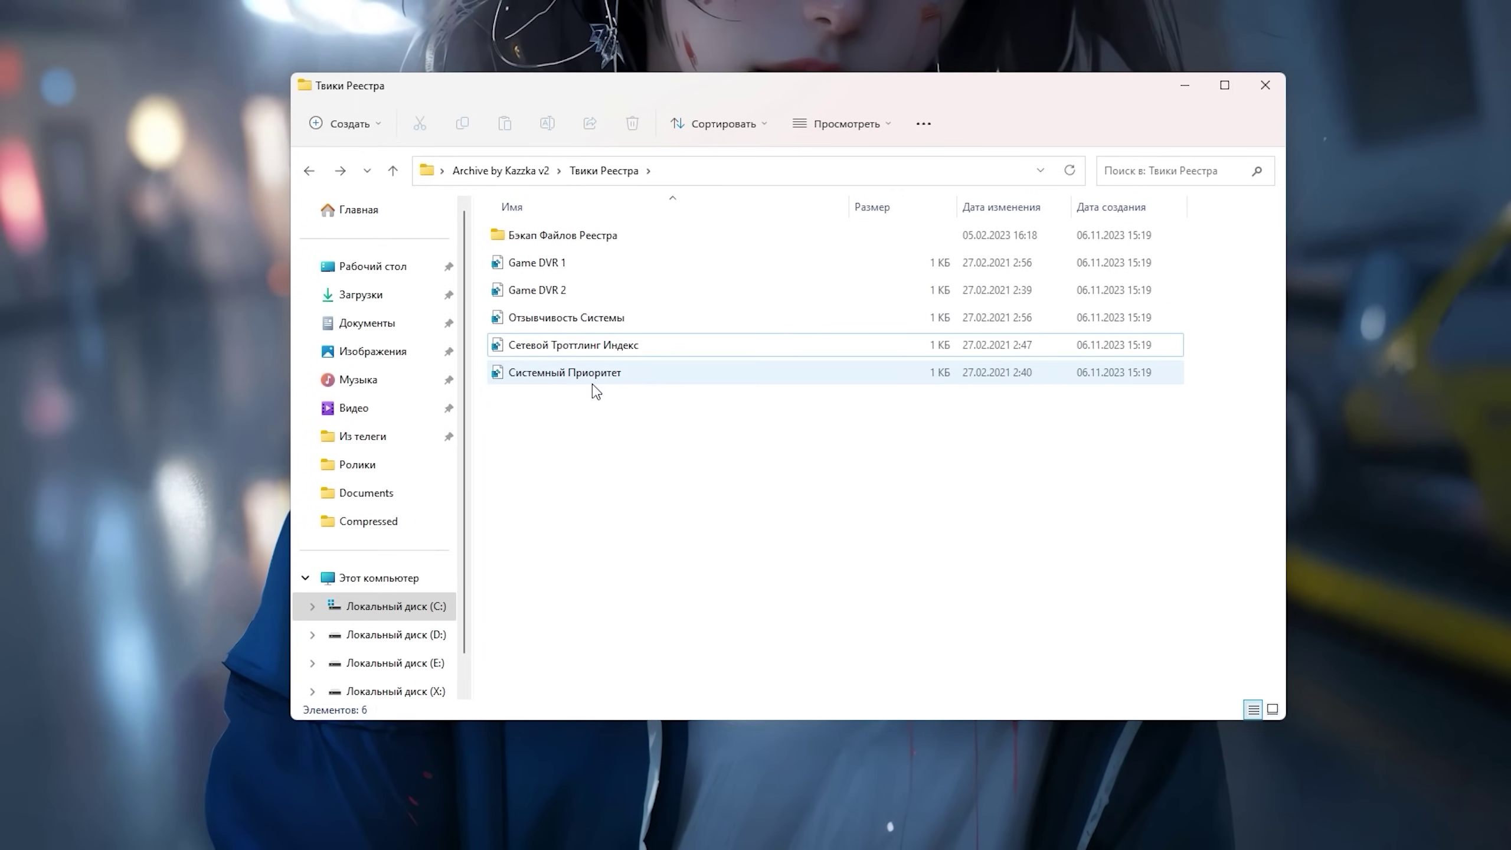
pyautogui.click(593, 382)
pyautogui.rightClick(593, 382)
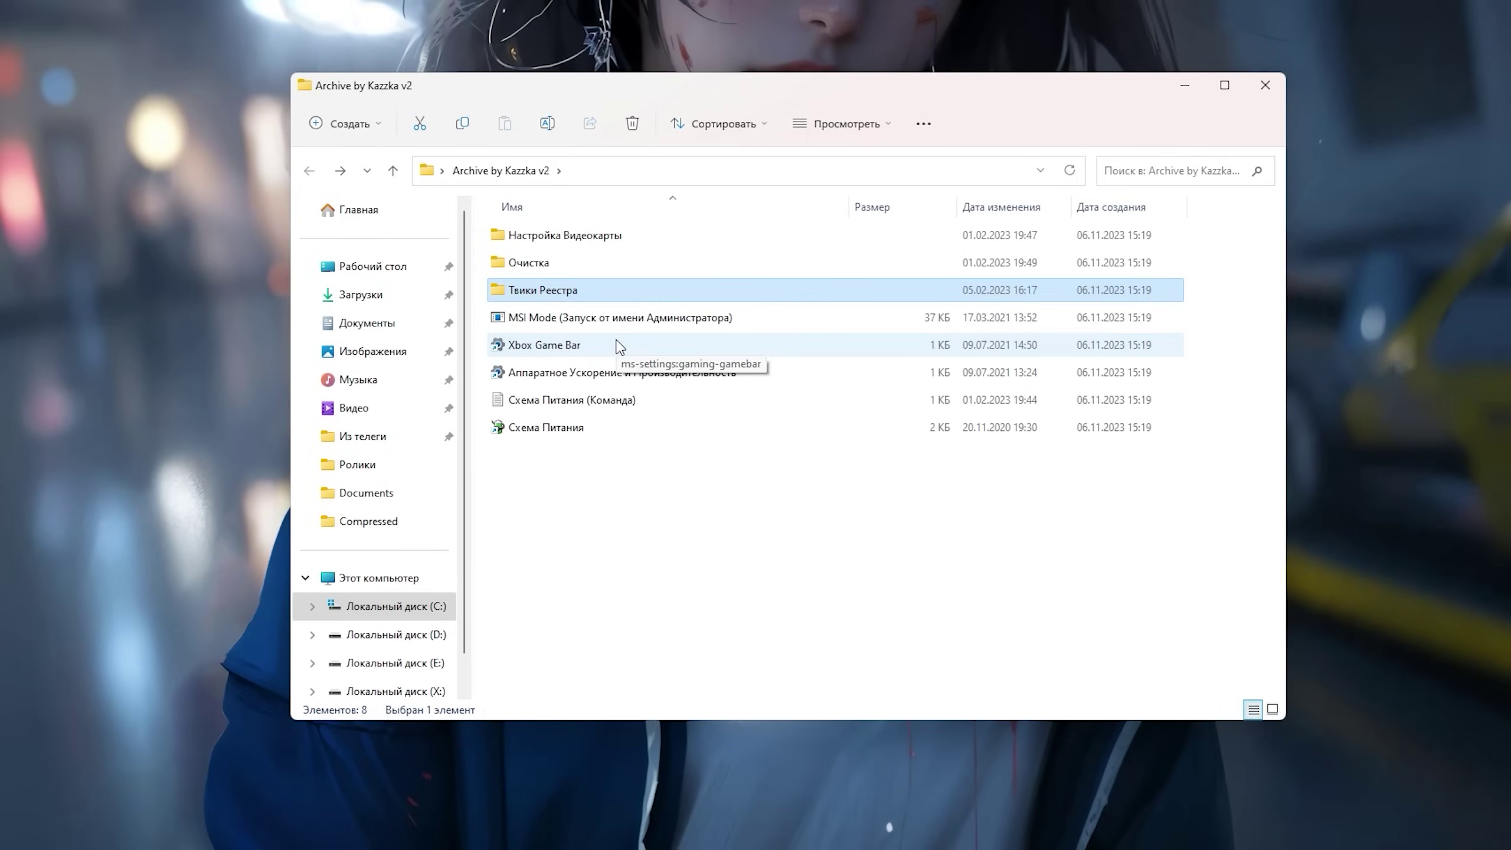
# Step: Open the Xbox Game Bar settings through its shortcut, and check the Игровой режим and Записи pages under Игры
pyautogui.doubleClick(618, 345)
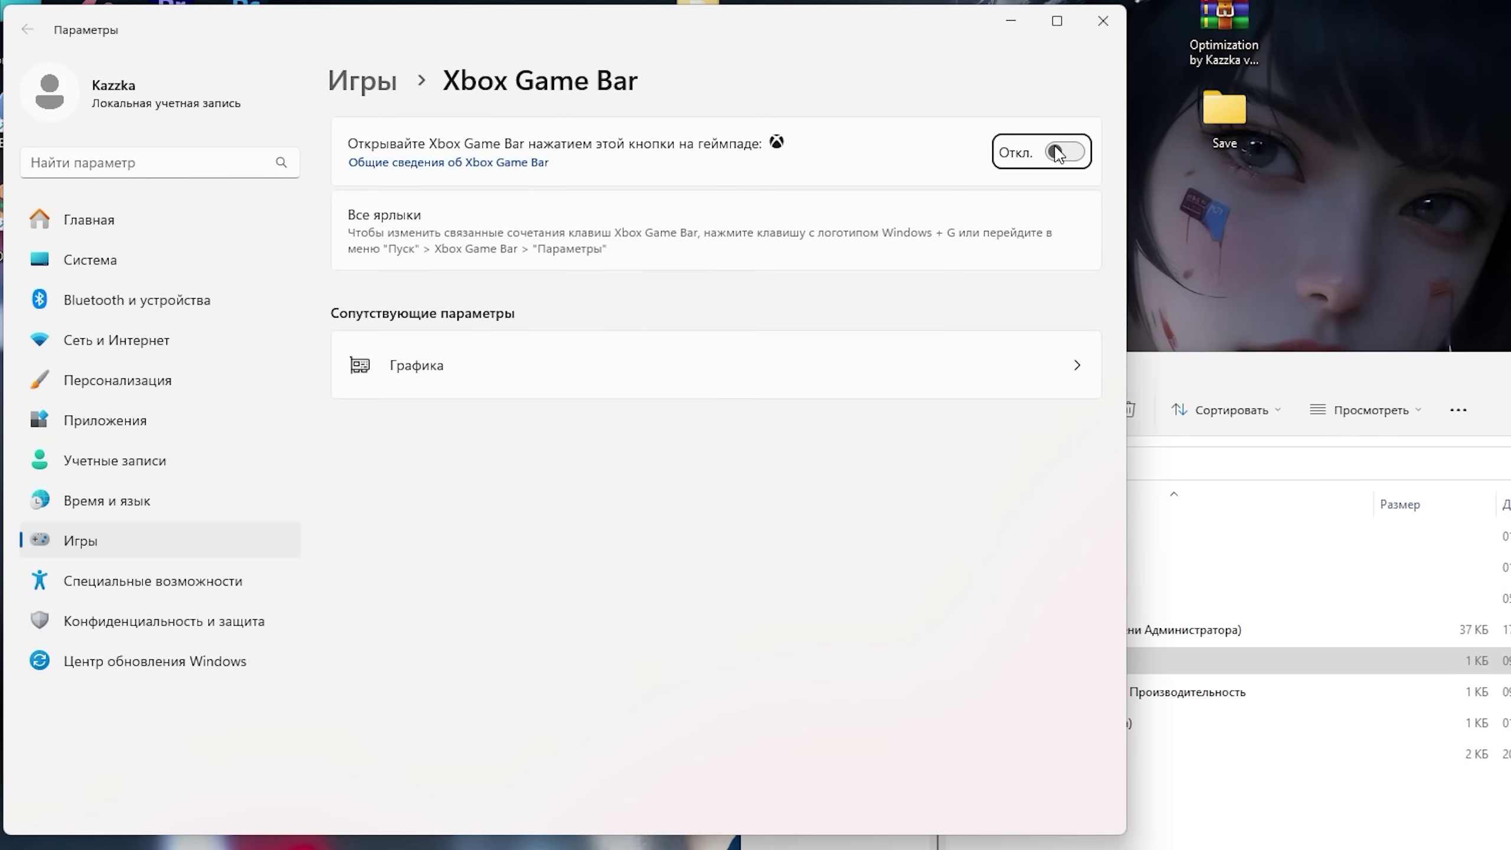
pyautogui.click(386, 89)
pyautogui.click(506, 297)
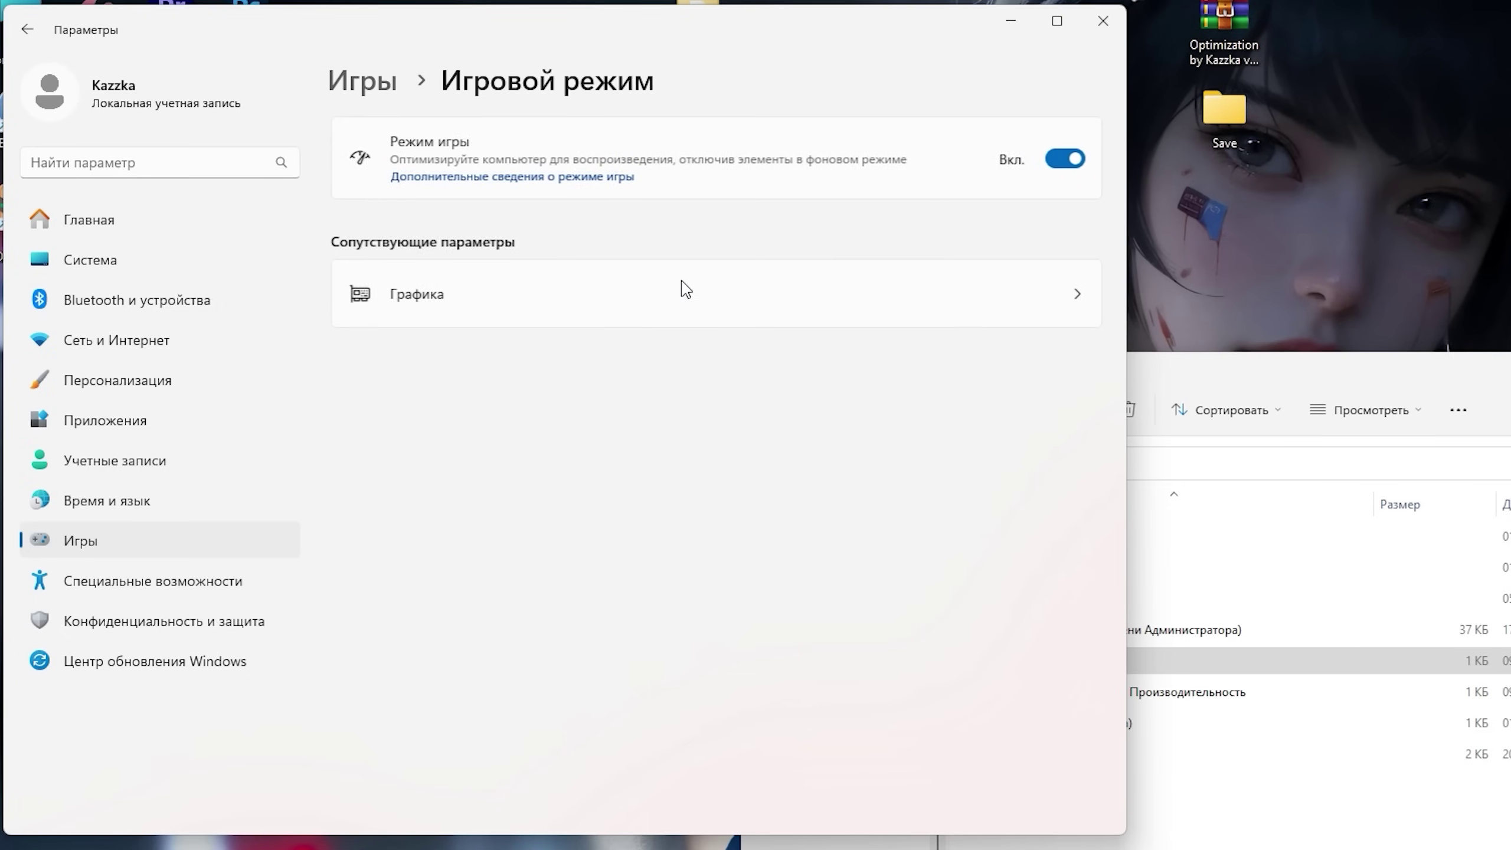
pyautogui.click(389, 95)
pyautogui.click(528, 240)
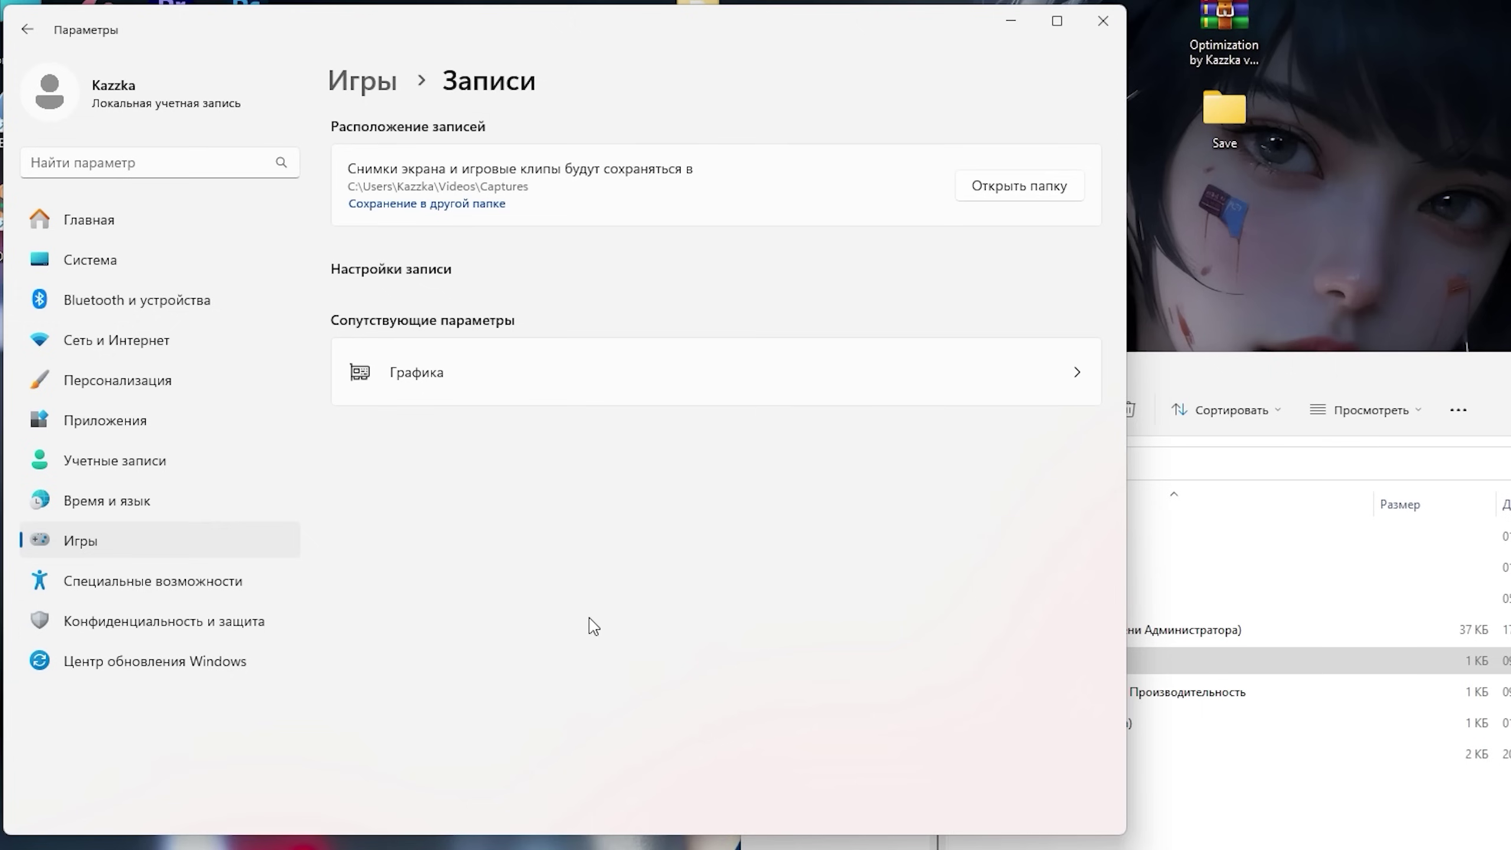
# Step: Return to File Explorer, select Game DVR 1 and Game DVR 2 in «Твики Реестра», and go back to the parent folder
pyautogui.click(1148, 425)
pyautogui.doubleClick(1122, 598)
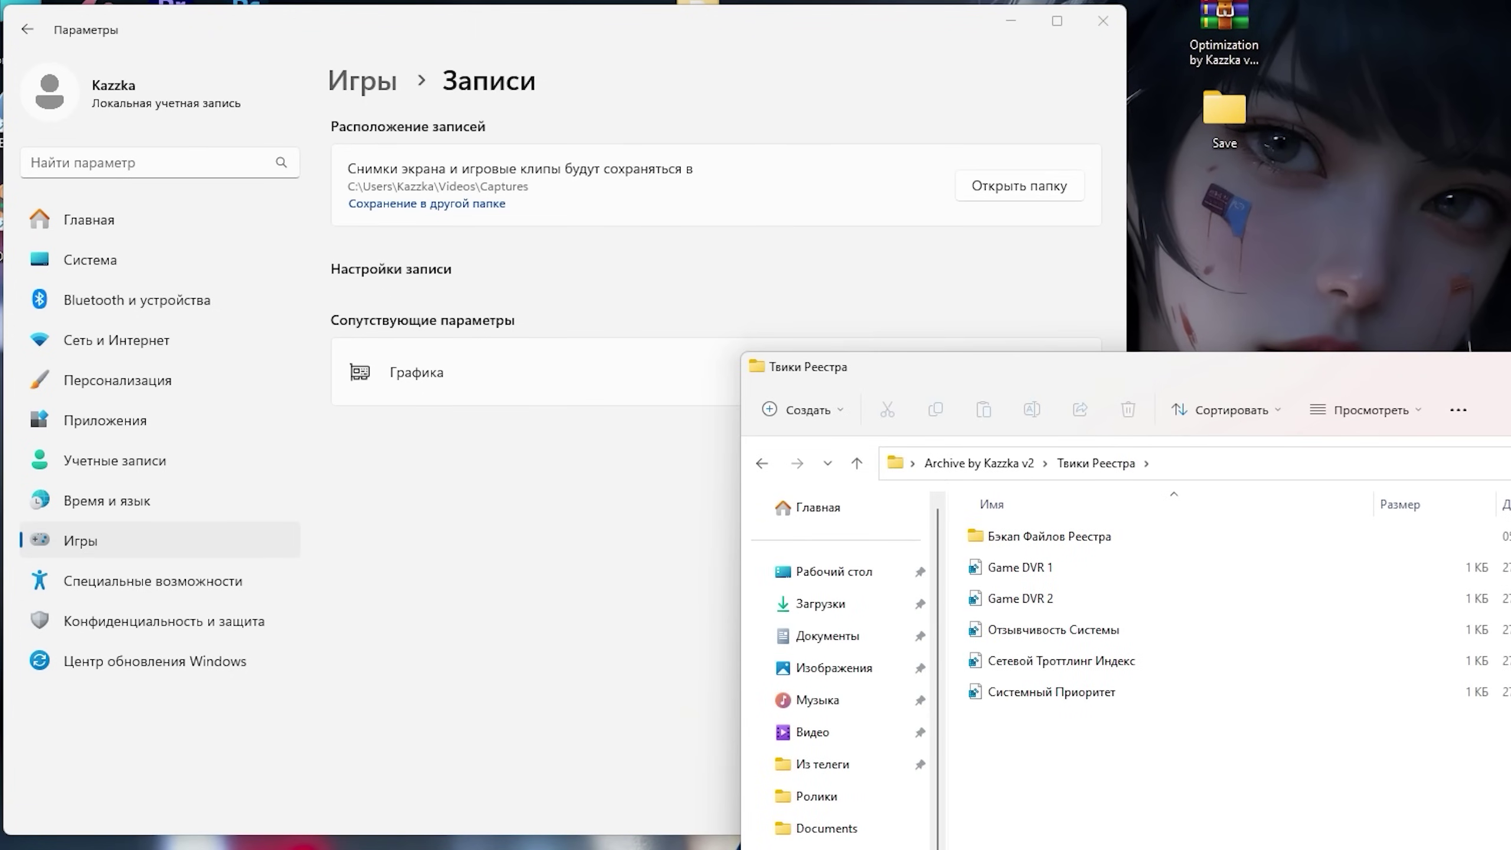
pyautogui.click(1019, 566)
pyautogui.keyDown('shift'); pyautogui.click(1019, 598); pyautogui.keyUp('shift')
pyautogui.click(762, 463)
# Step: Open the «Фоновые приложения» privacy settings in Windows Settings and allow apps to run in the background
pyautogui.click(471, 503)
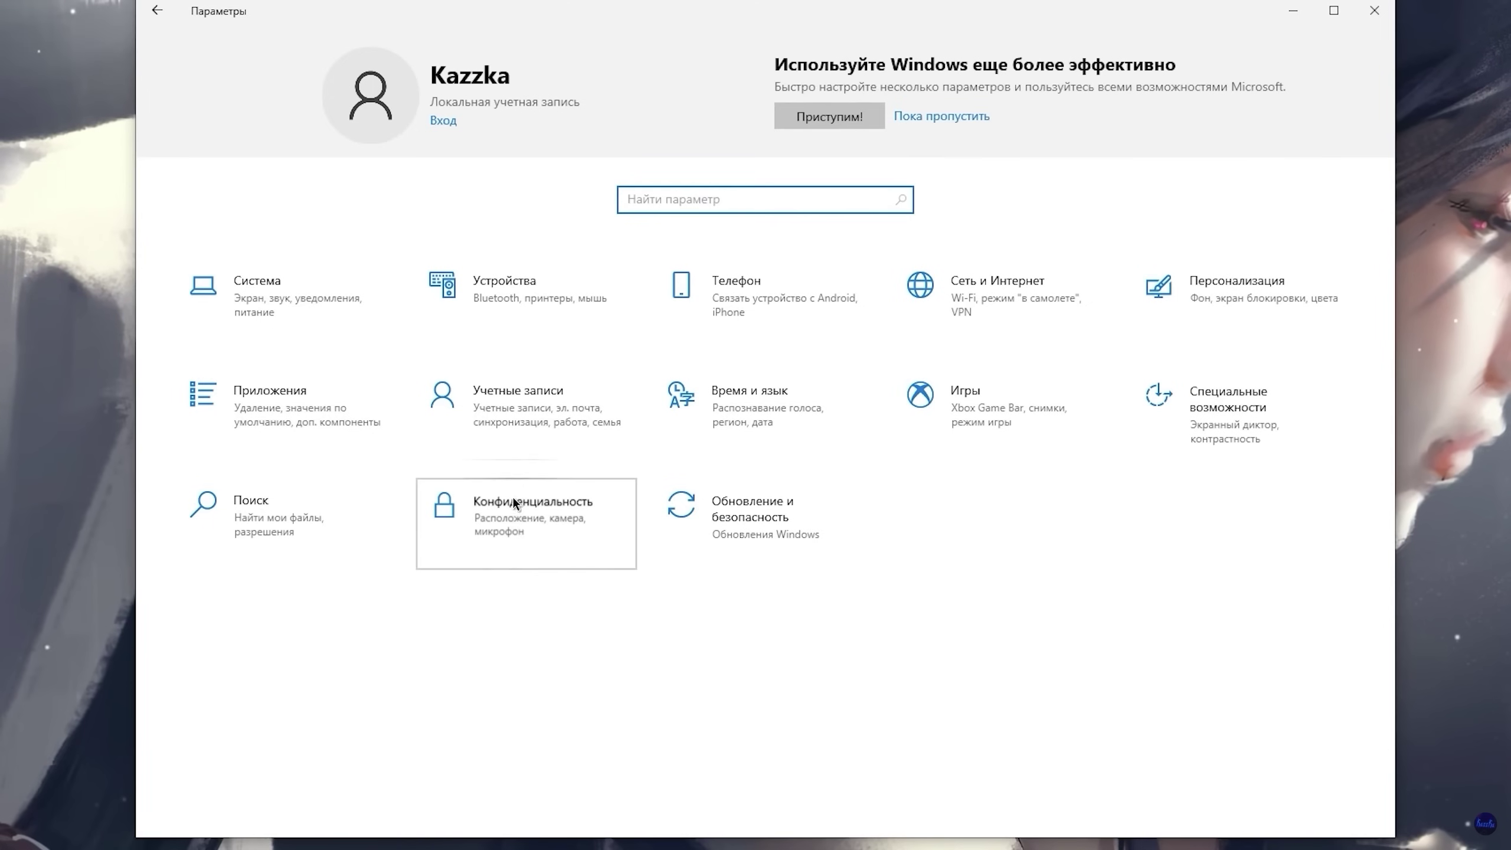
pyautogui.click(513, 496)
pyautogui.scroll(-4, 289, 542)
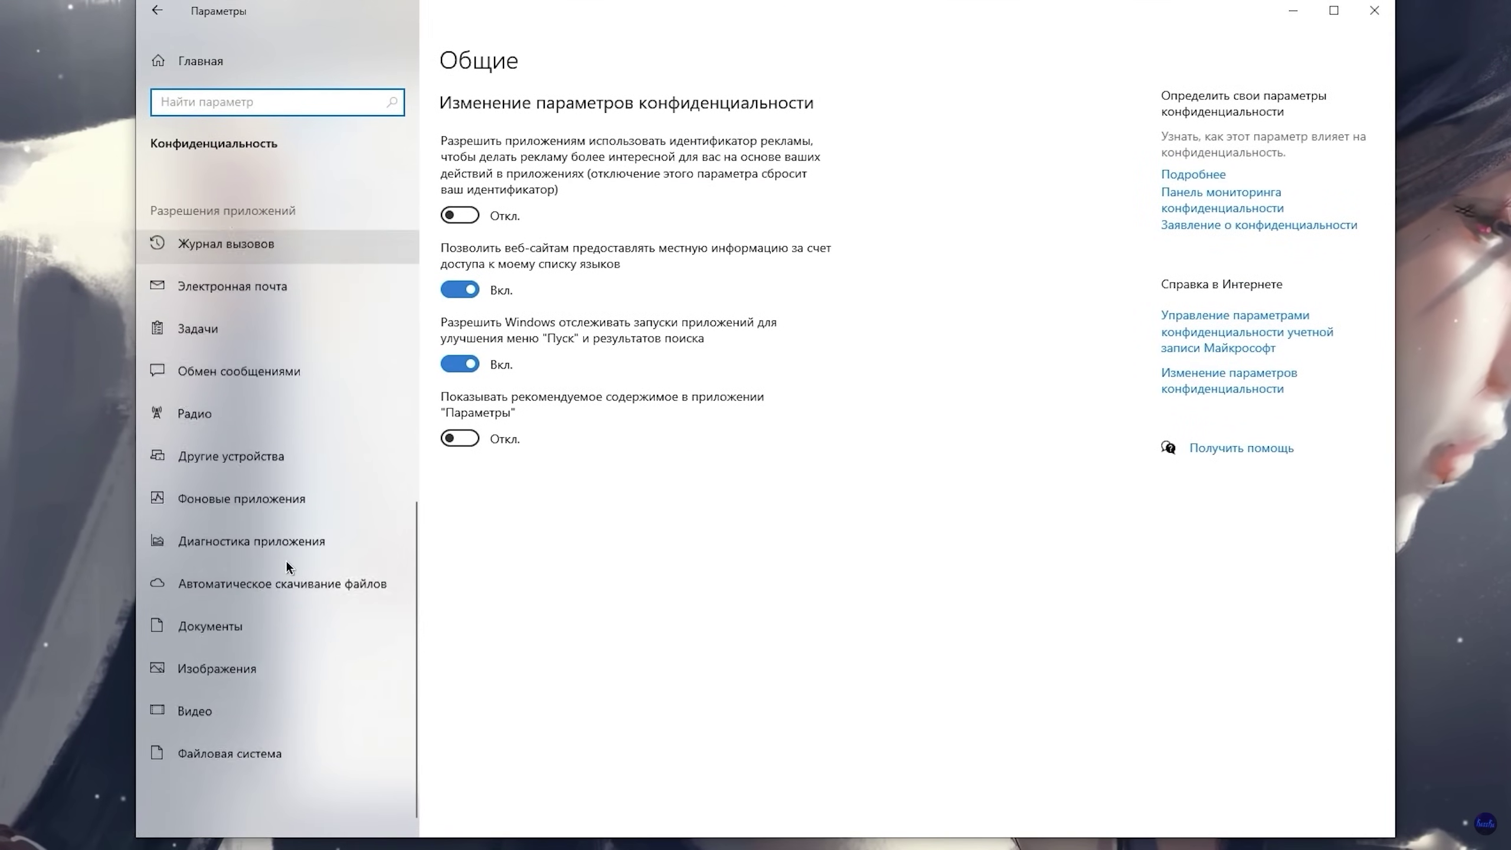
pyautogui.click(259, 478)
pyautogui.click(458, 165)
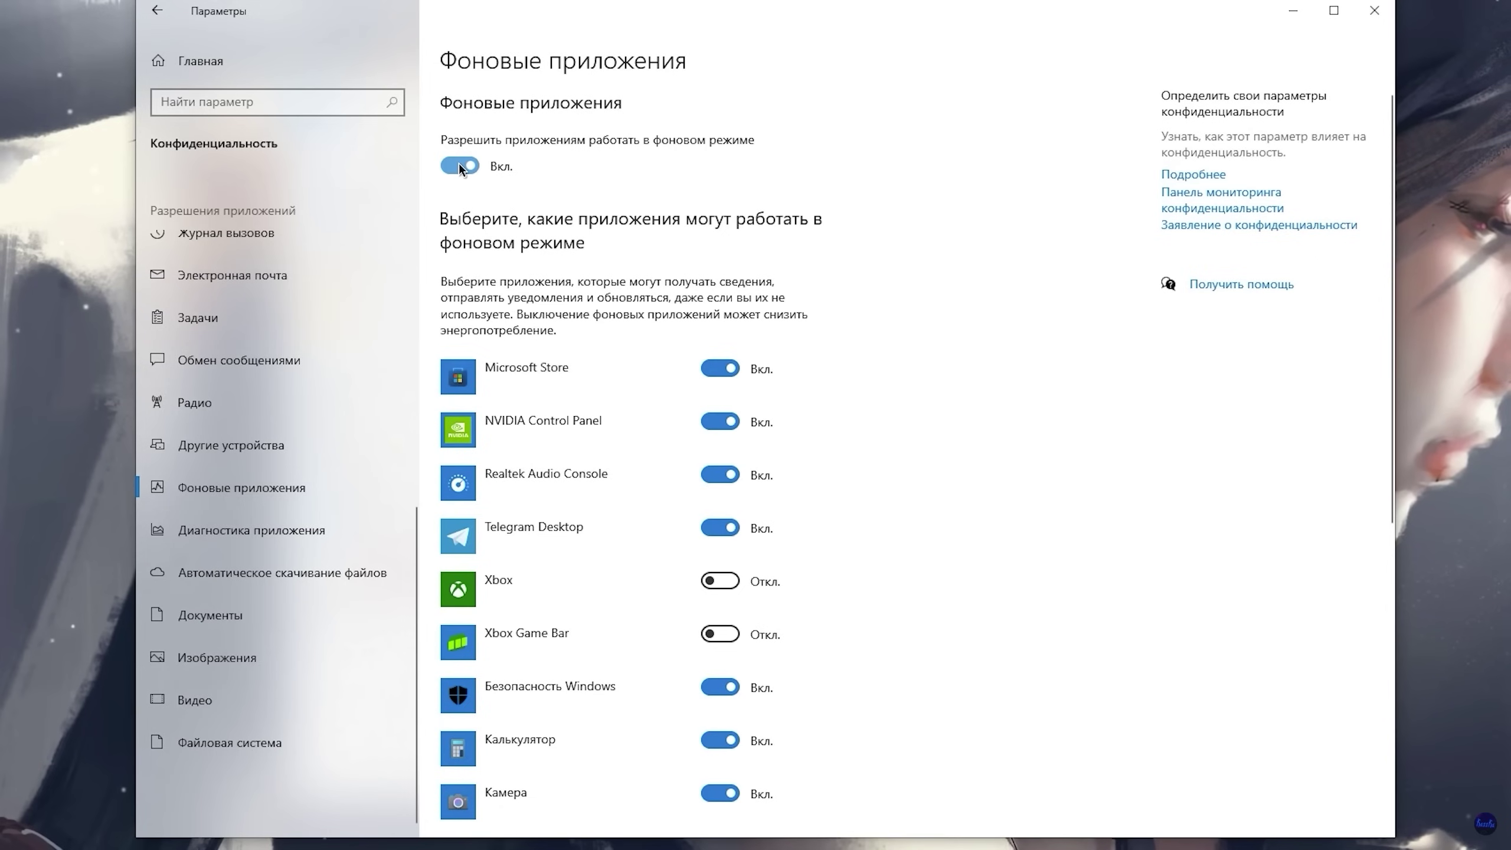
# Step: Switch the general background app permission off and back on, and look through the per-app permission list
pyautogui.click(472, 168)
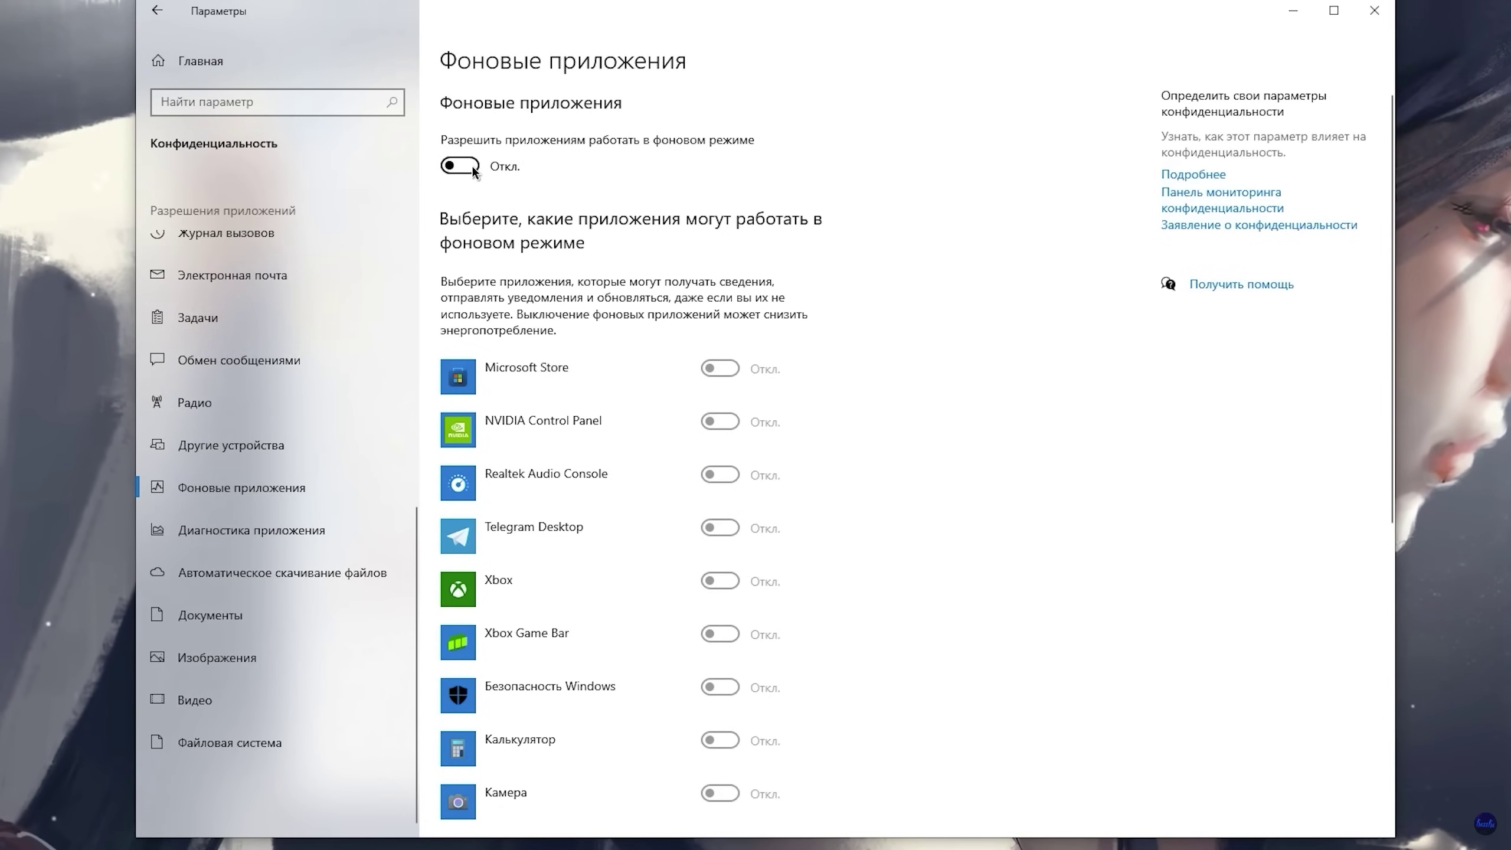
pyautogui.click(471, 168)
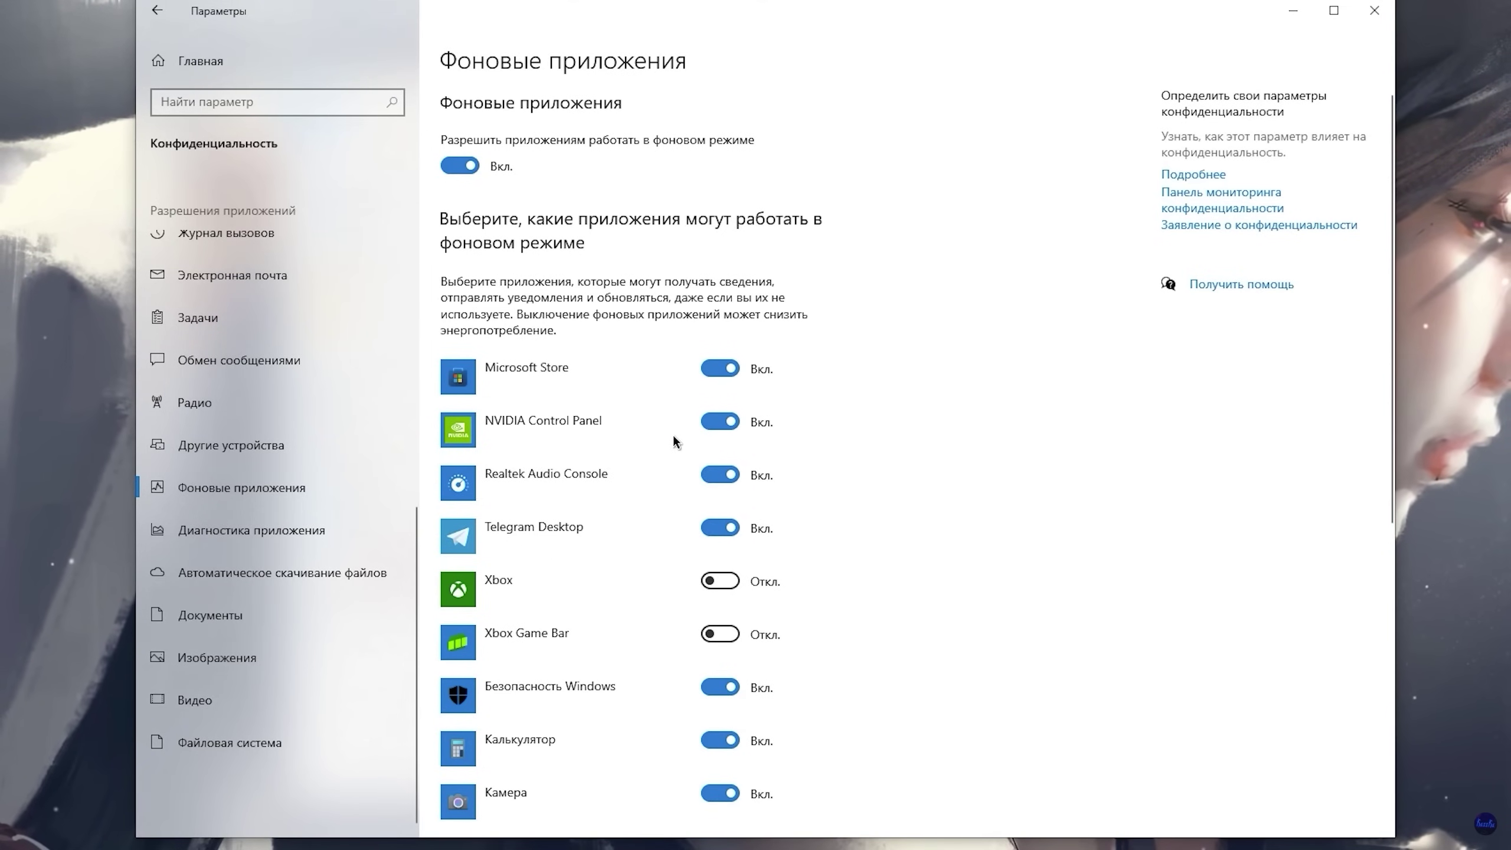
pyautogui.scroll(-6, 669, 431)
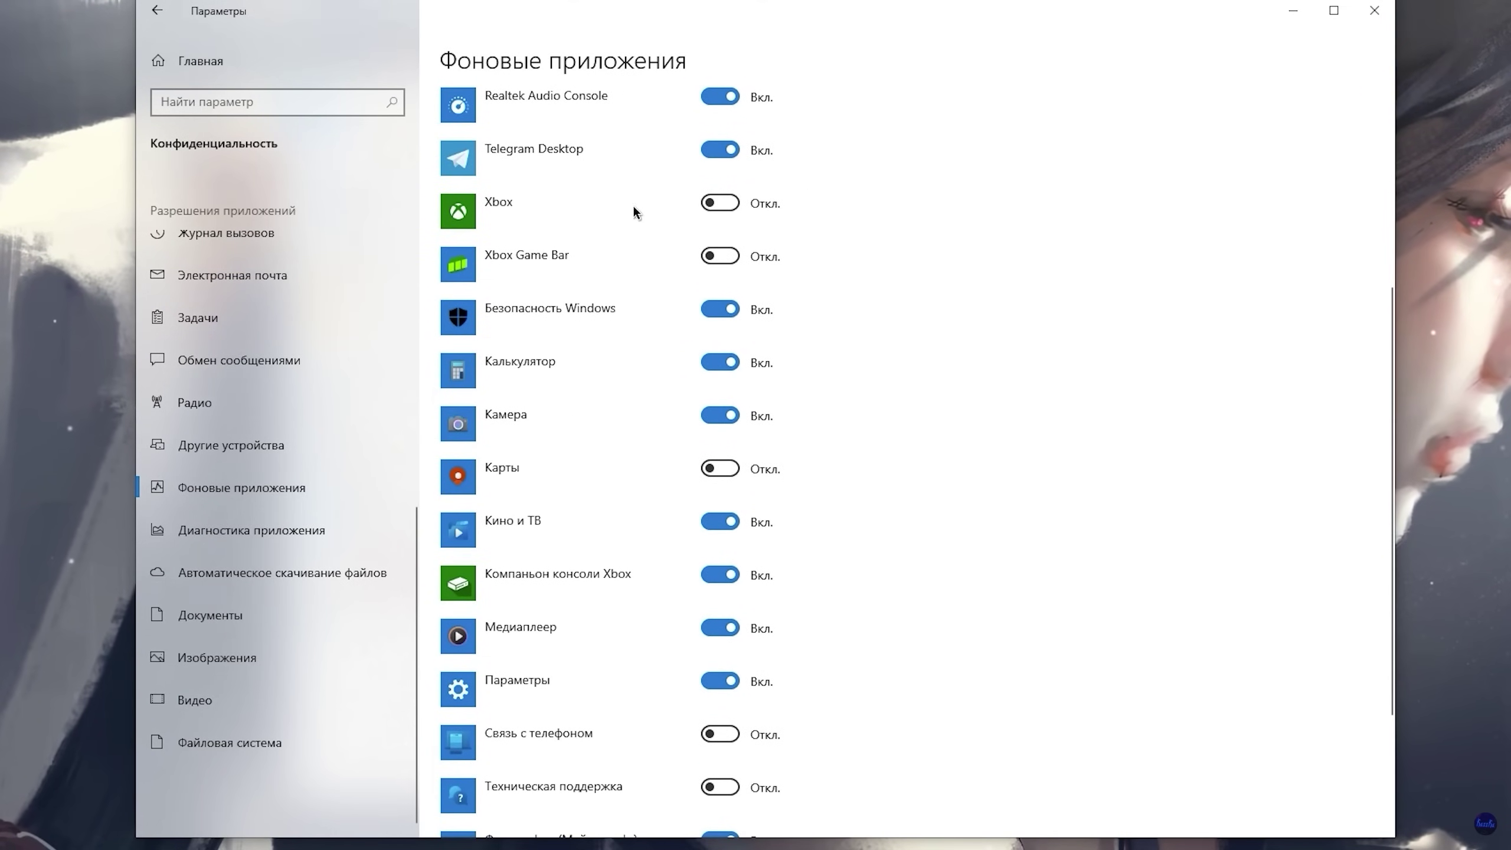